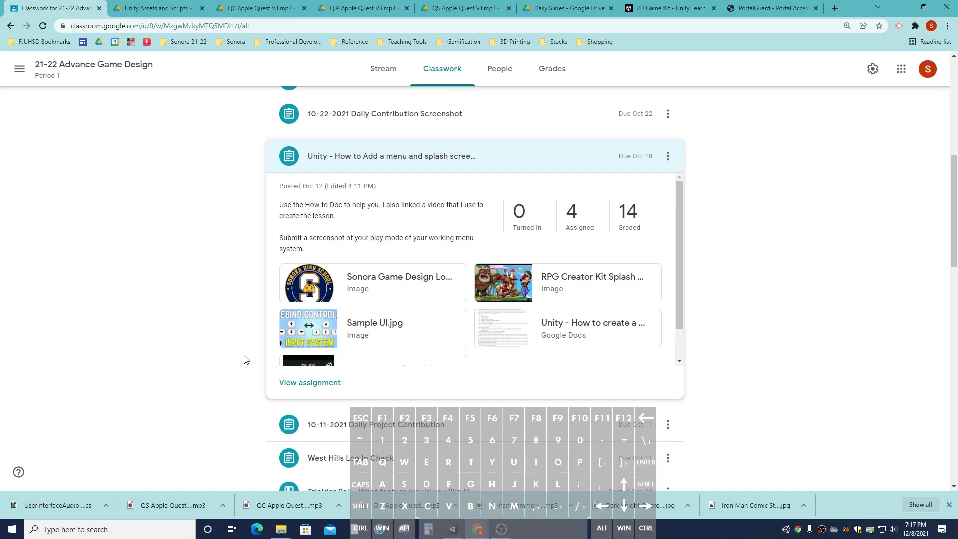
Open the assignment's Sonora Game Design Logo, RPG Creator Kit Splash Screen and Sample UI.jpg attachments in separate tabs.
scroll(353, 278, down, 1)
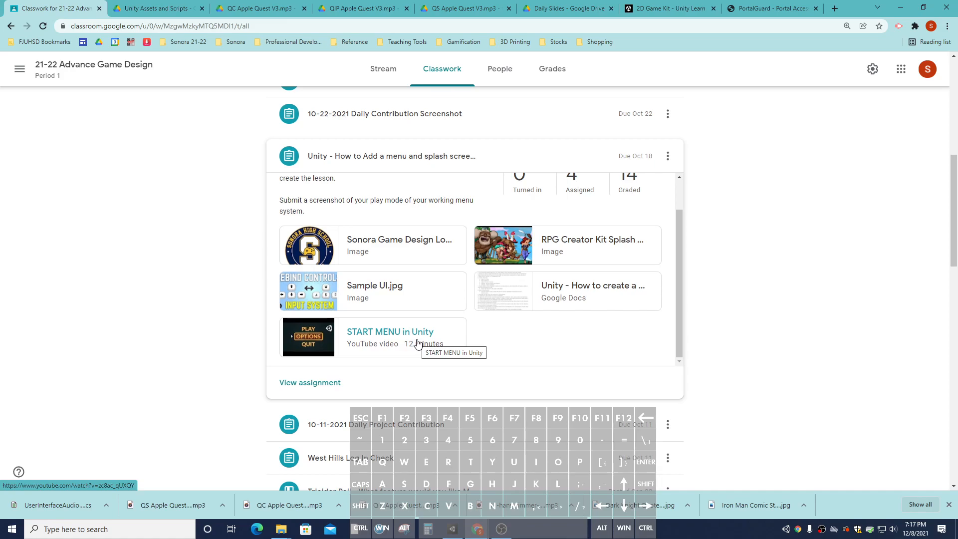
right_click(390, 248)
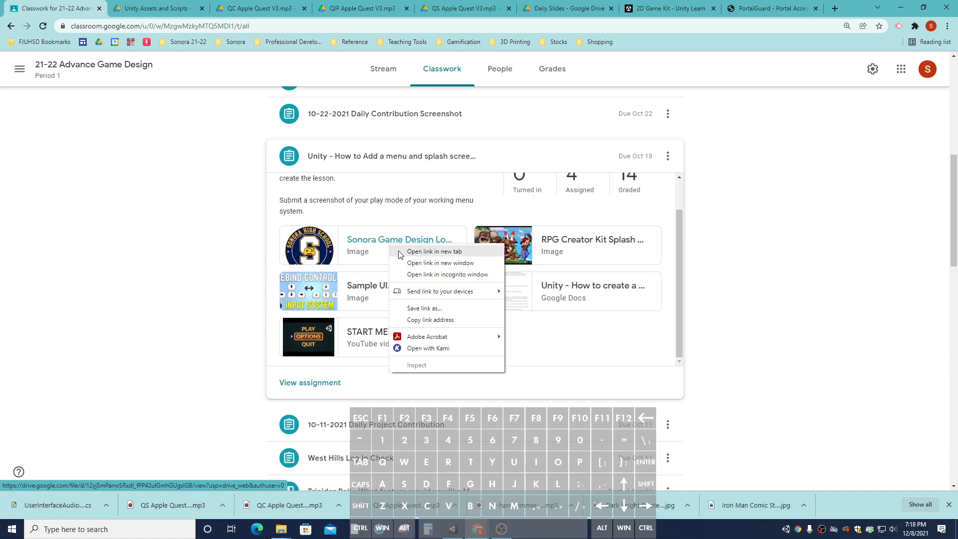
click(424, 252)
right_click(559, 243)
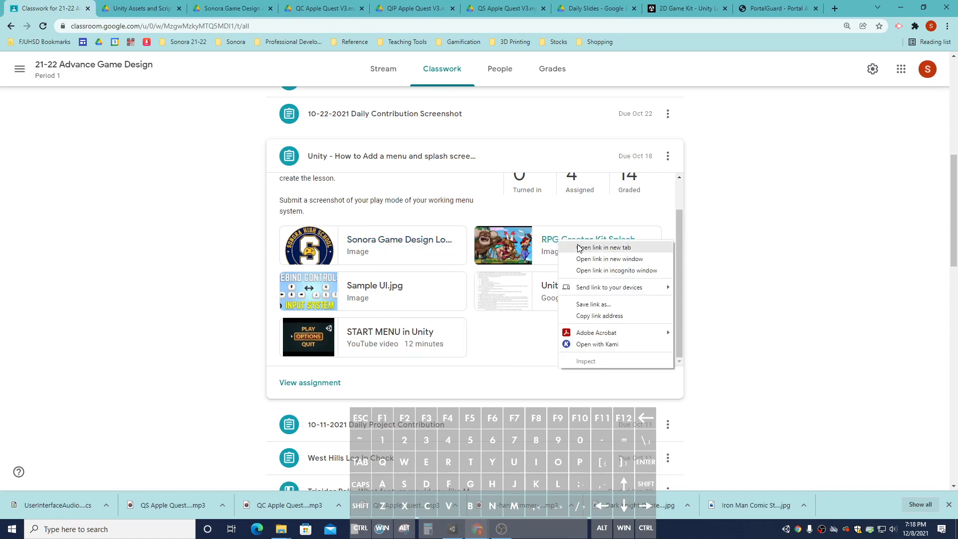
click(582, 247)
right_click(403, 286)
click(441, 294)
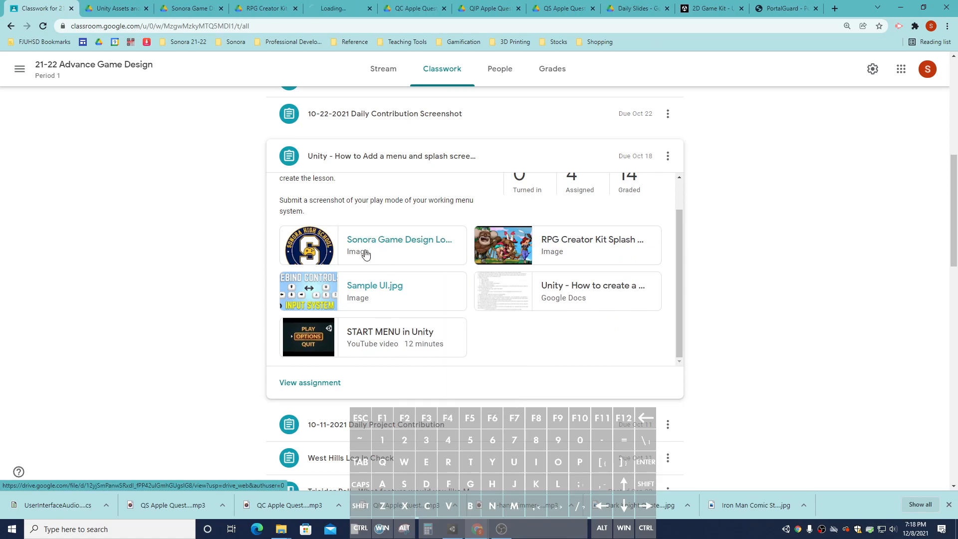
Download RPG Creator Kit Splash Screen.PNG and Sample UI.jpg from their opened previews.
click(114, 8)
click(190, 9)
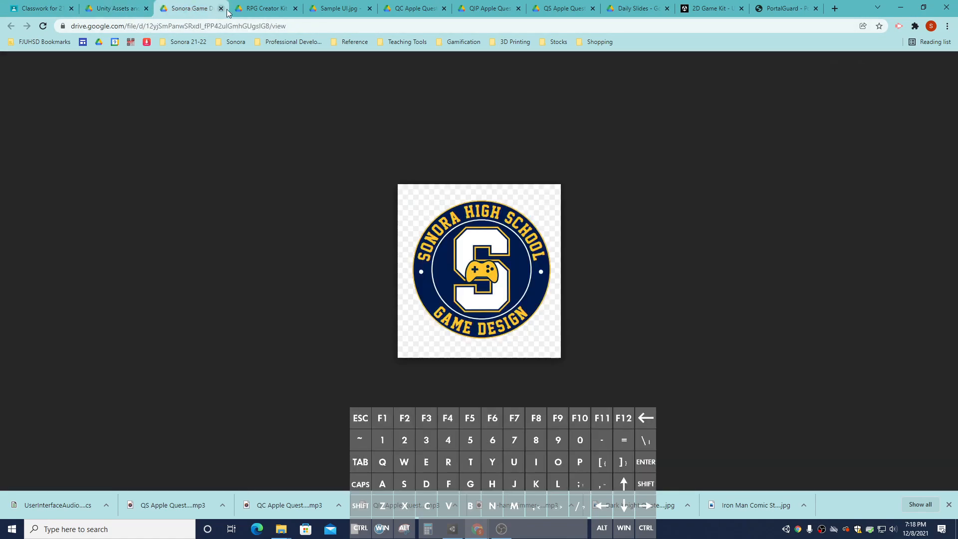
click(254, 9)
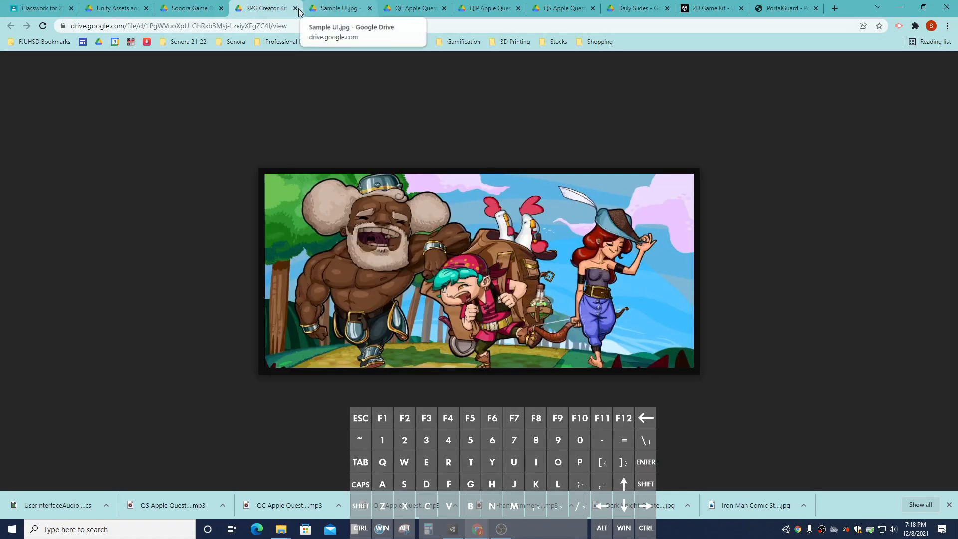
click(884, 70)
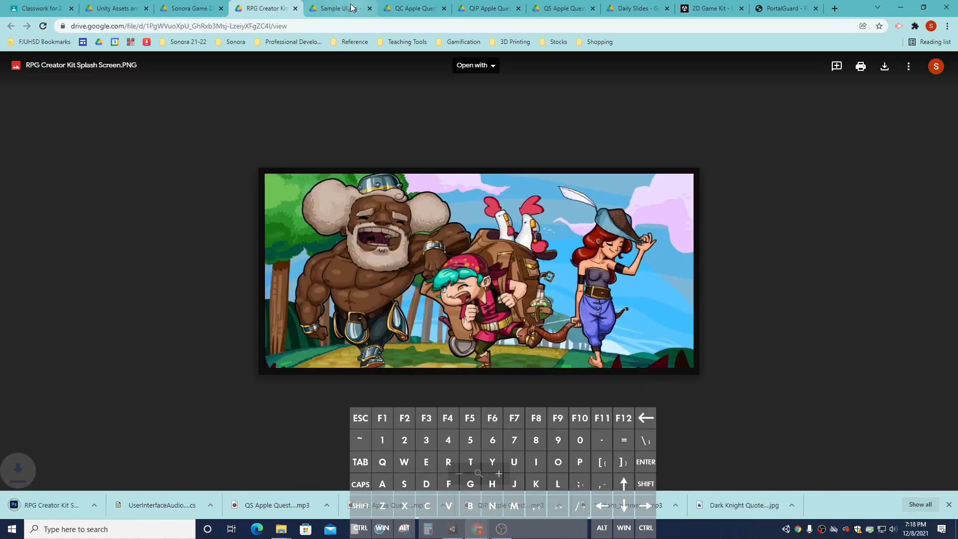
click(352, 7)
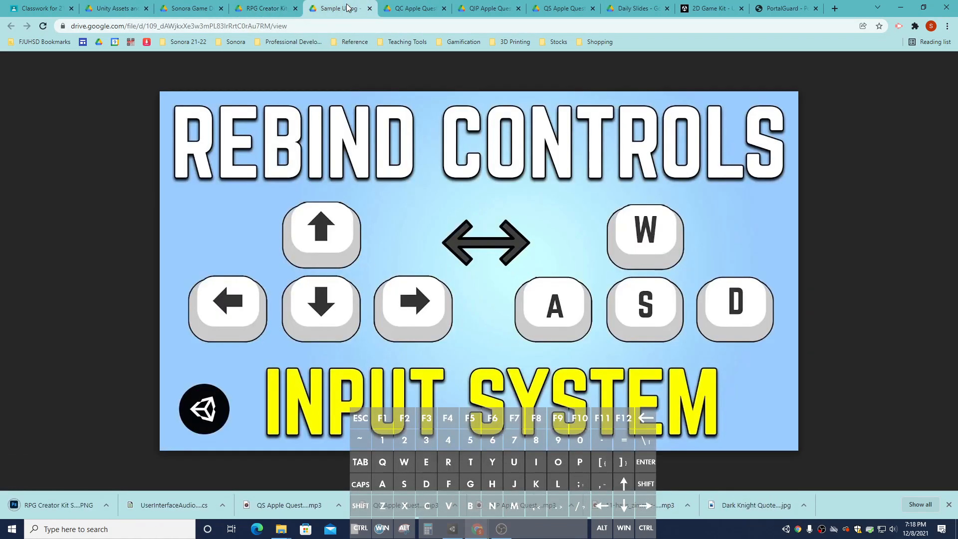
click(885, 66)
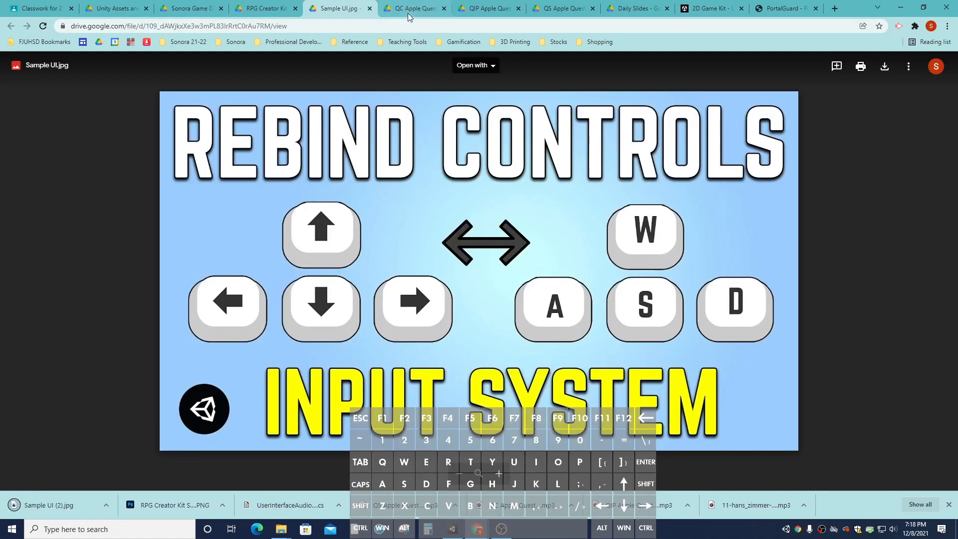
Return to the preview of Sonora Game Design Logo.PNG.png and download the image.
click(409, 11)
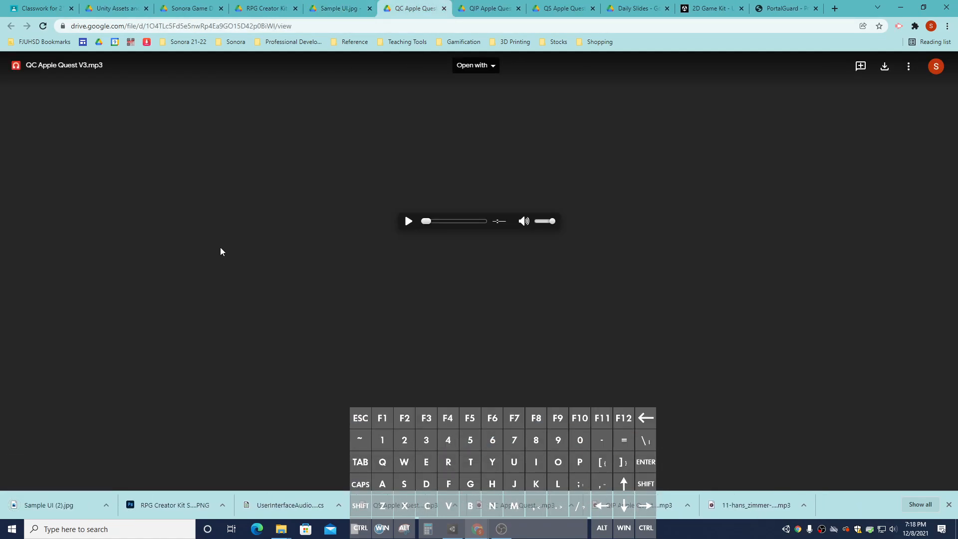
click(340, 9)
click(264, 8)
click(187, 9)
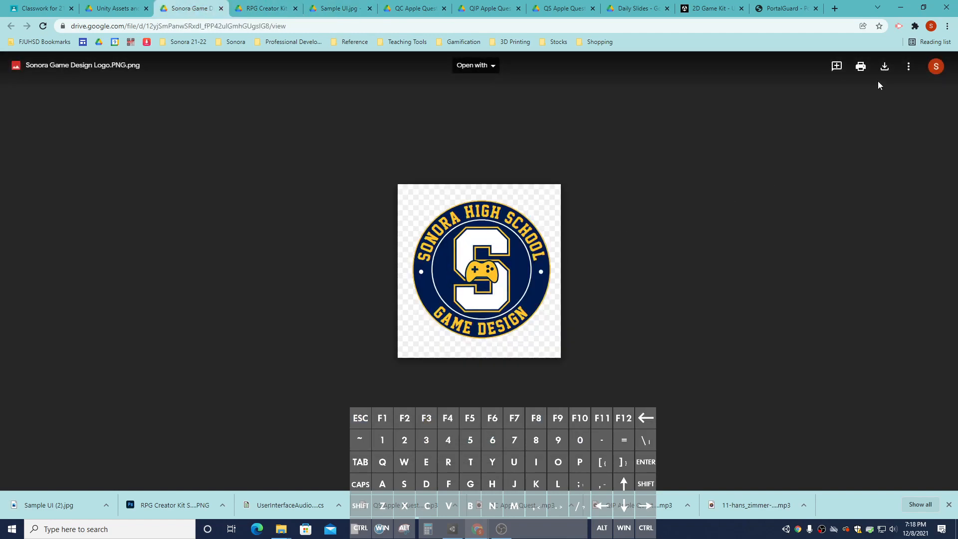
click(885, 67)
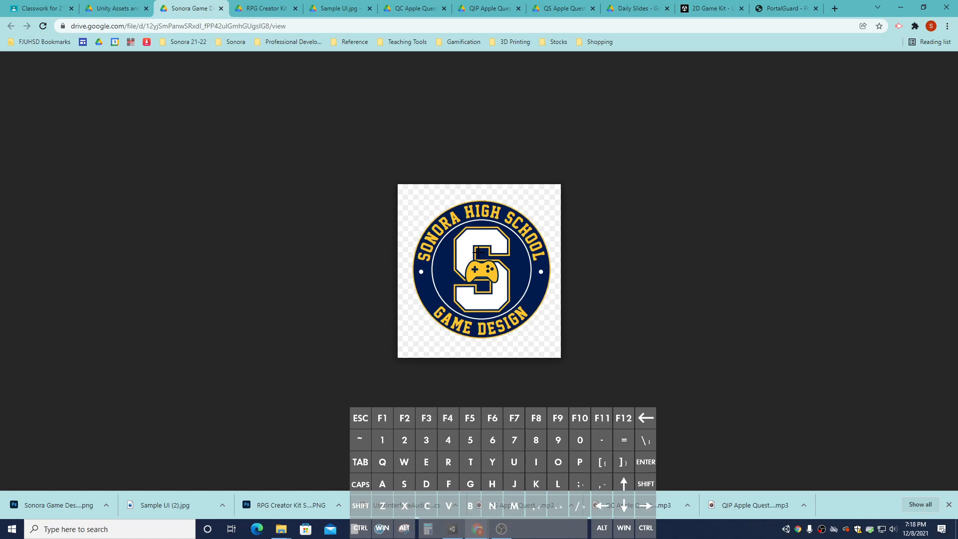
Return to the class's classwork and open the Unity Assets and Scripts folder from the Link to Unity Scripts material.
click(44, 8)
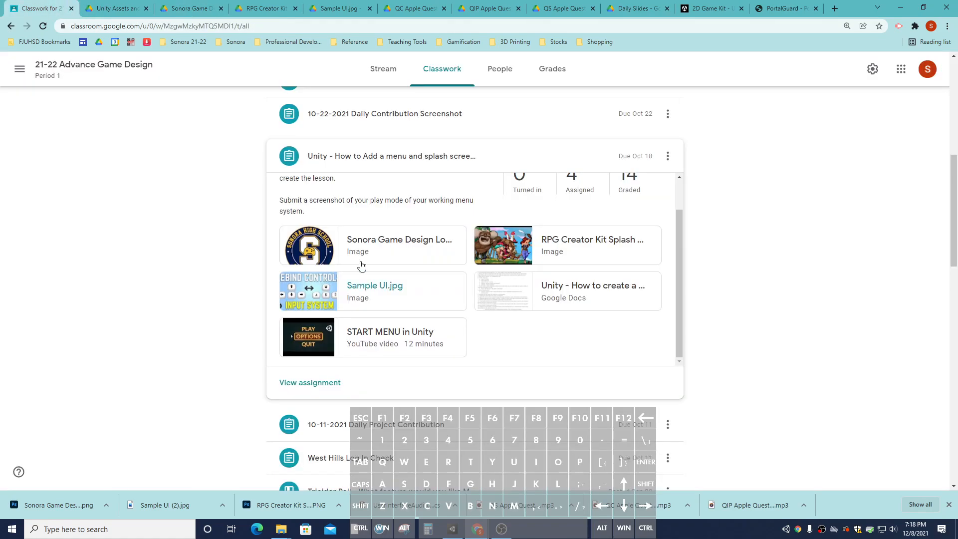
click(385, 167)
scroll(385, 227, up, 4)
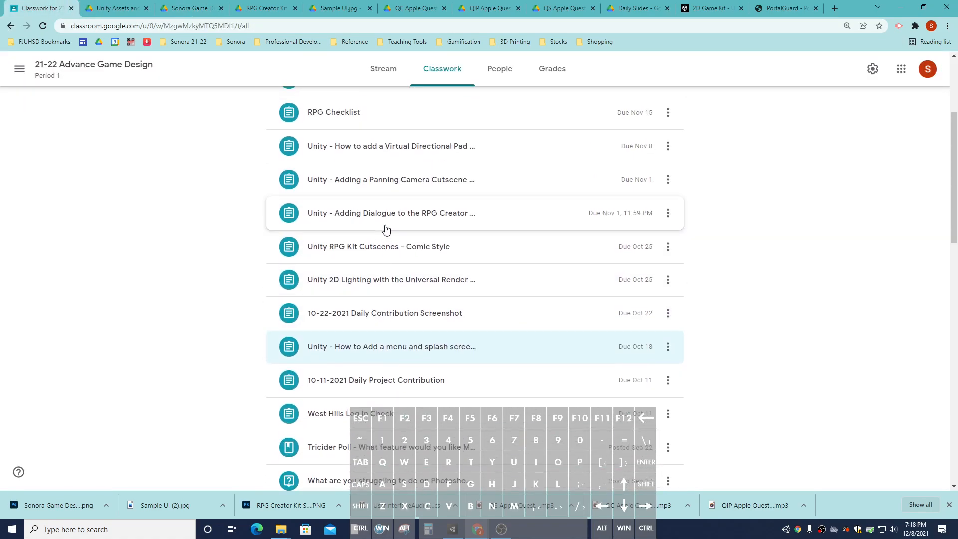
scroll(386, 228, up, 3)
scroll(386, 229, down, 12)
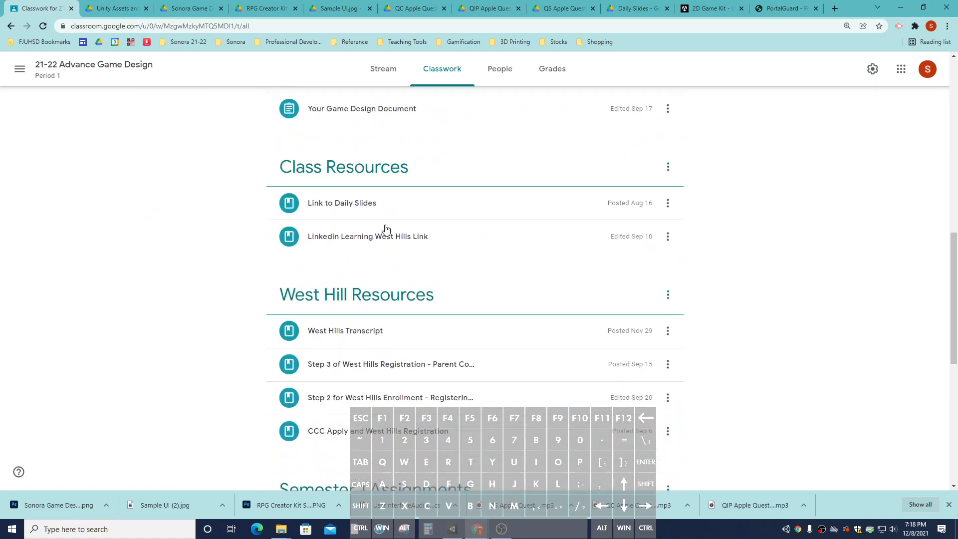
scroll(386, 230, down, 7)
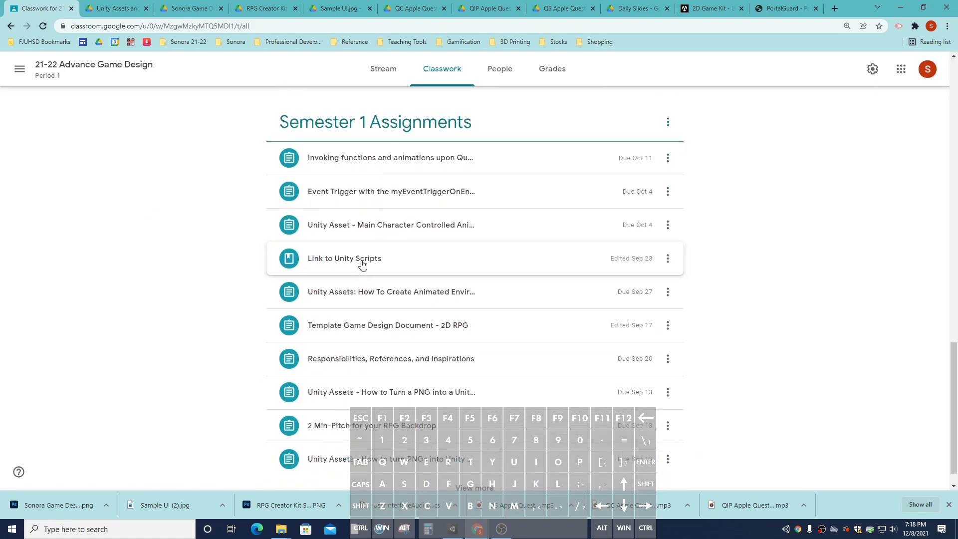
click(362, 265)
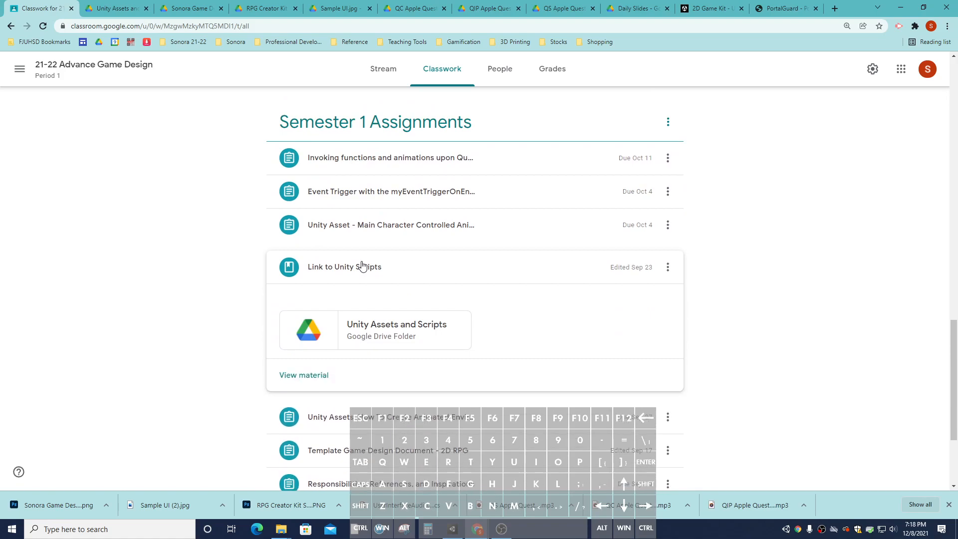
click(384, 328)
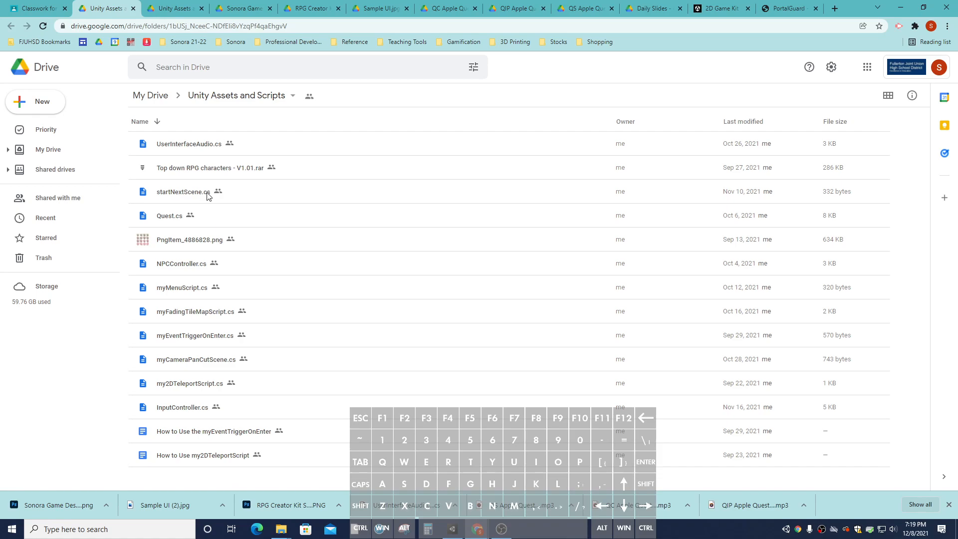
Download myMenuScript.cs from the Unity Assets and Scripts folder.
click(190, 296)
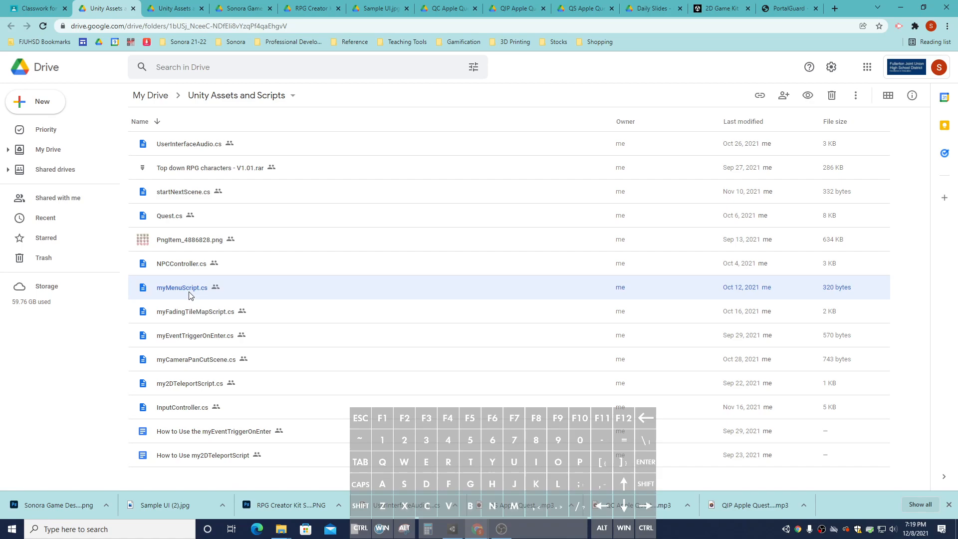
right_click(190, 296)
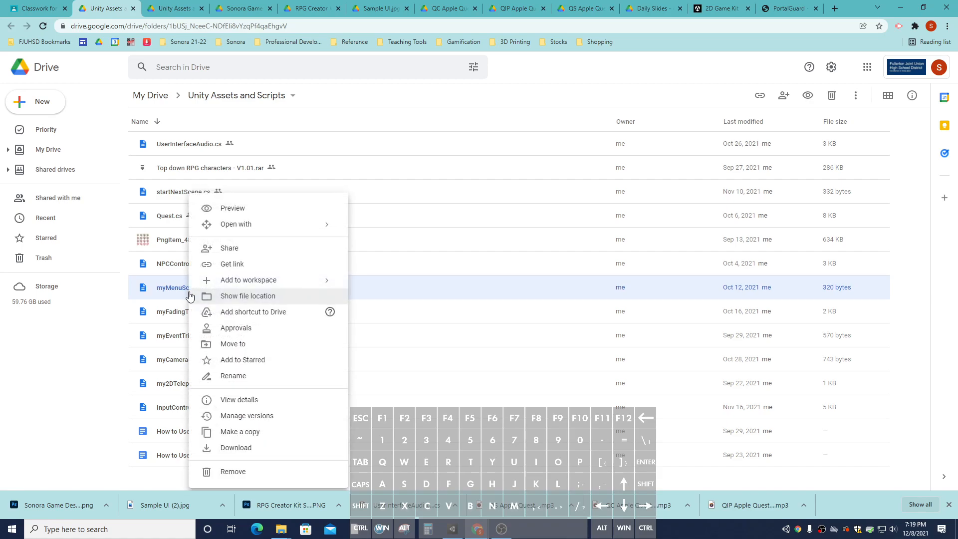
click(244, 447)
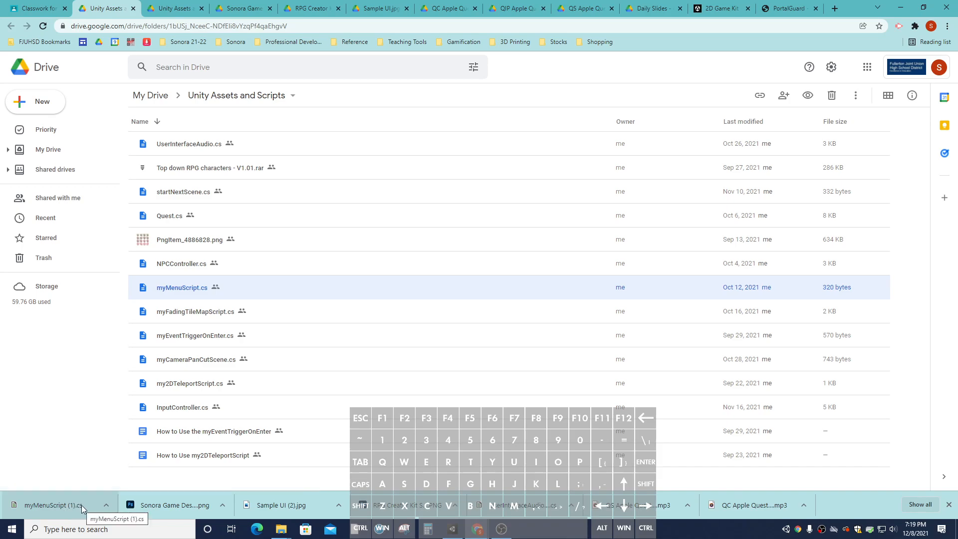
Switch to Unity and create a folder named myScene inside the myAssets folder.
click(454, 530)
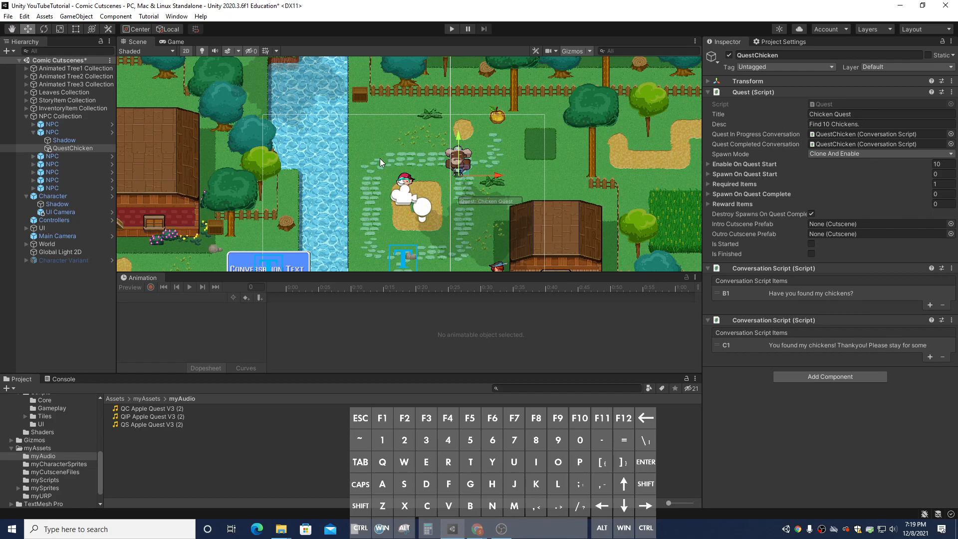
click(59, 449)
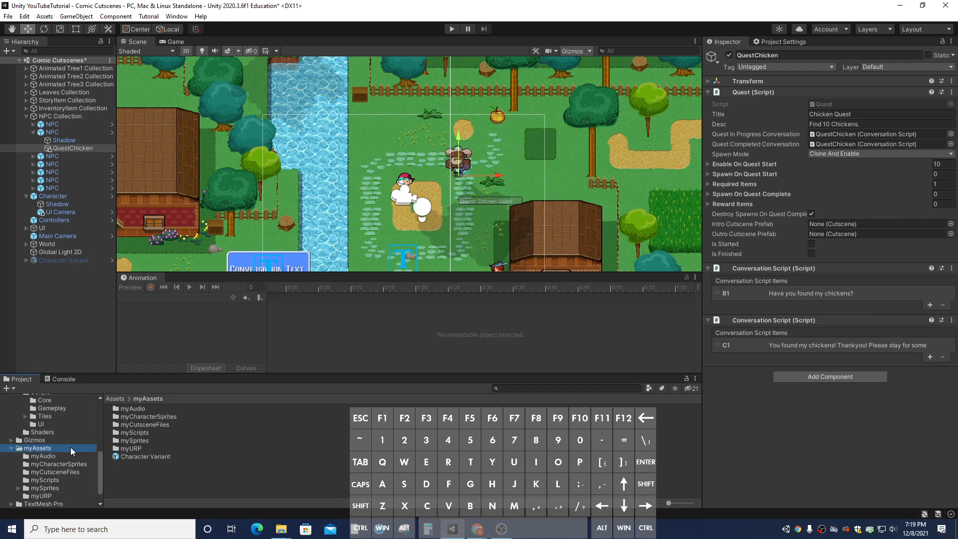
right_click(186, 480)
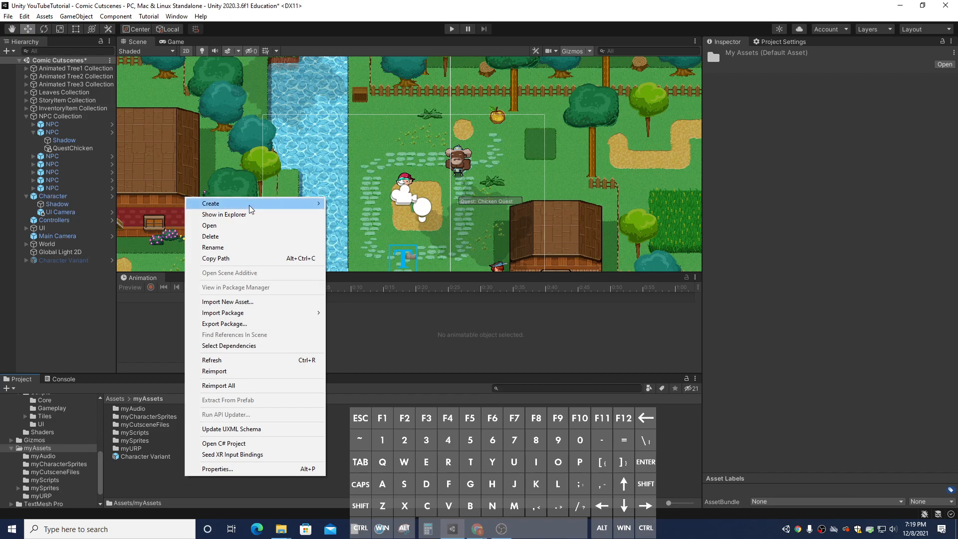
mouse_move(252, 210)
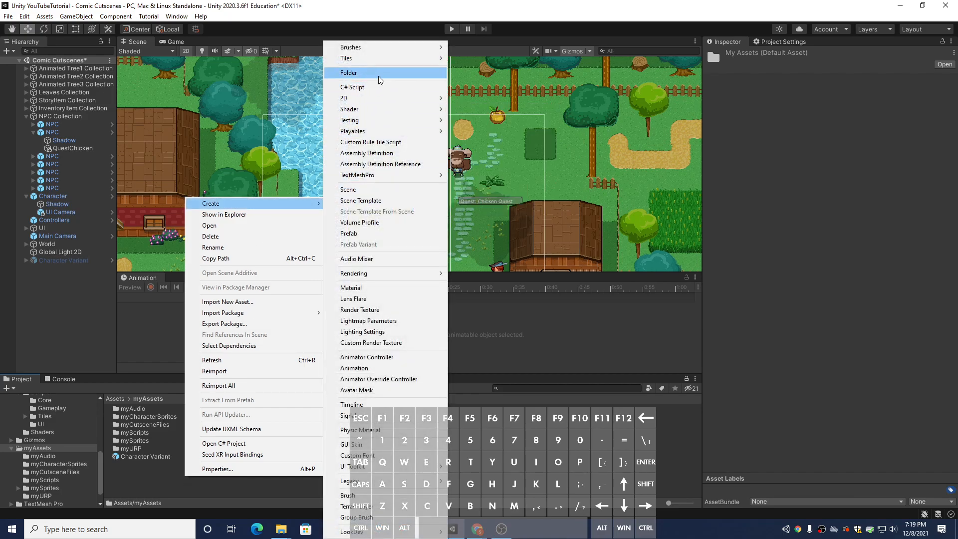
click(349, 73)
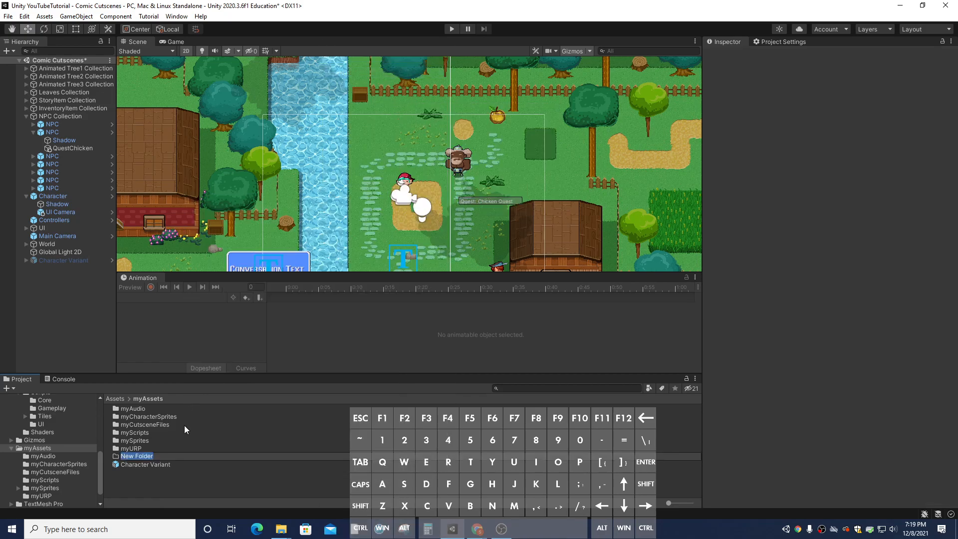
text(myScee)
key(BackSpace)
text(ne)
key(Return)
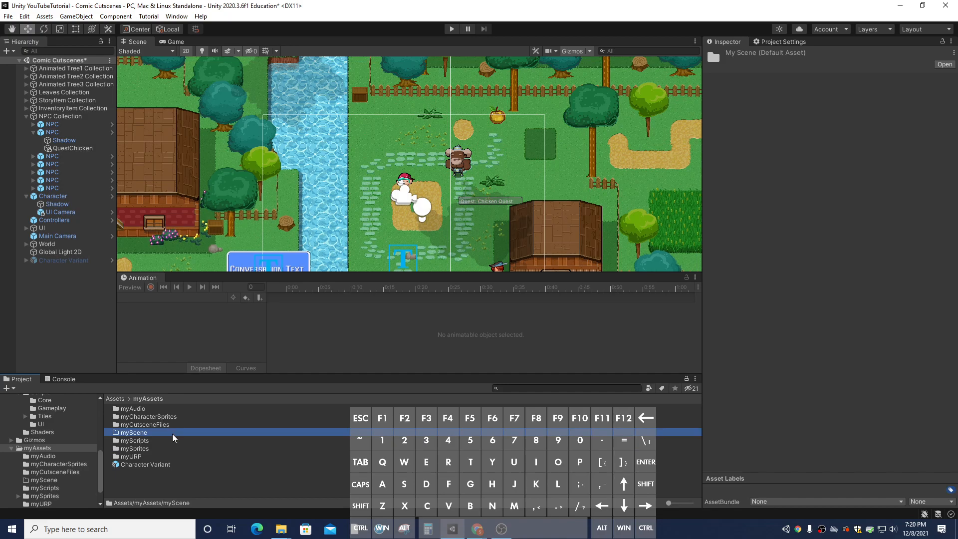
Create a scene named myMenuScene inside the myScene folder.
double_click(172, 433)
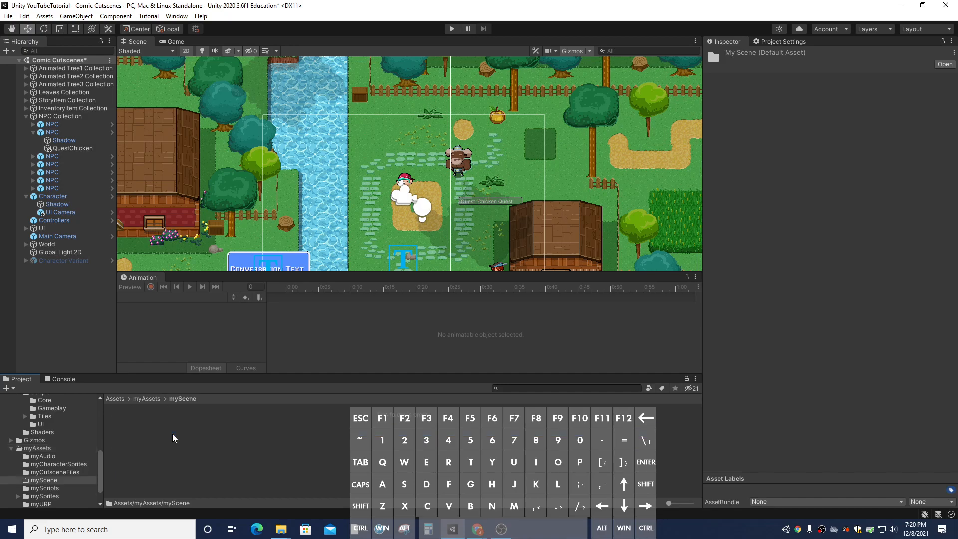
right_click(209, 428)
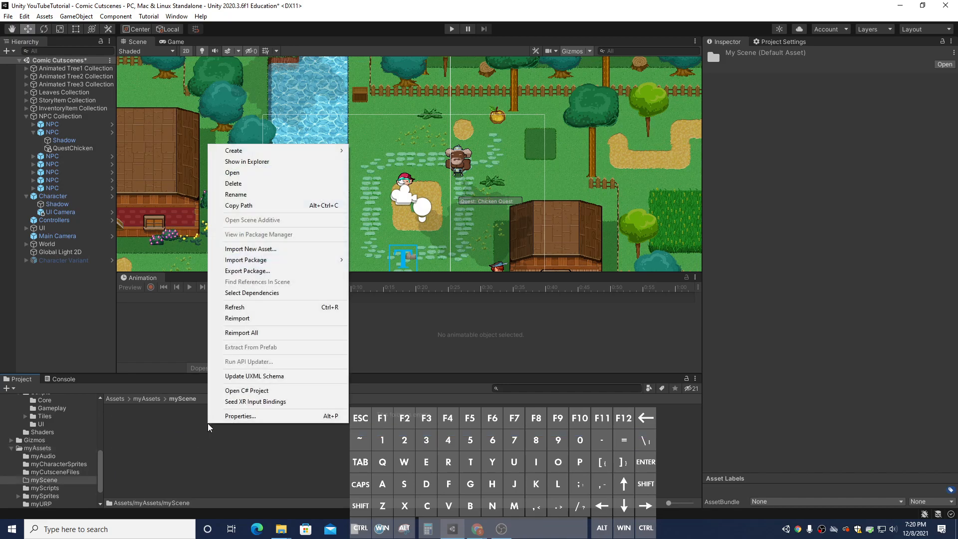
mouse_move(303, 153)
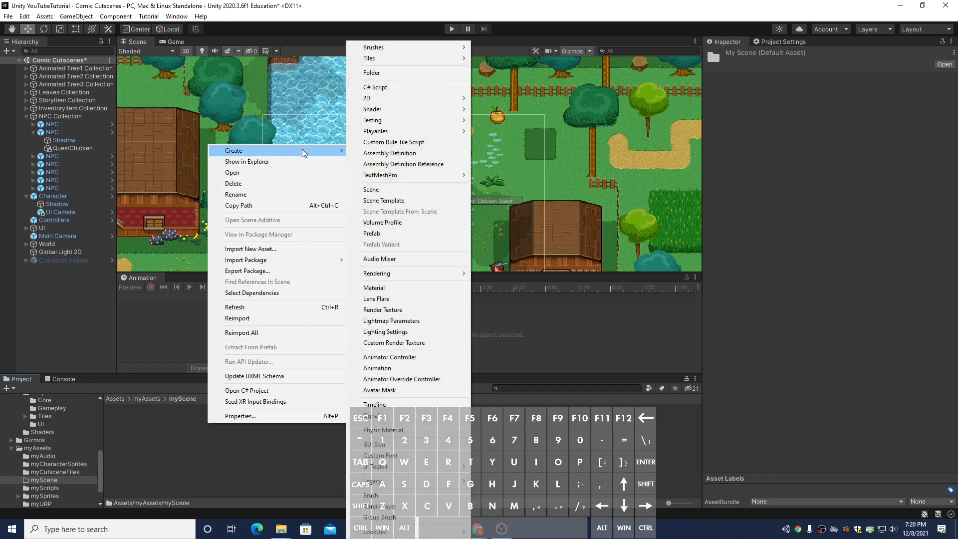
click(376, 190)
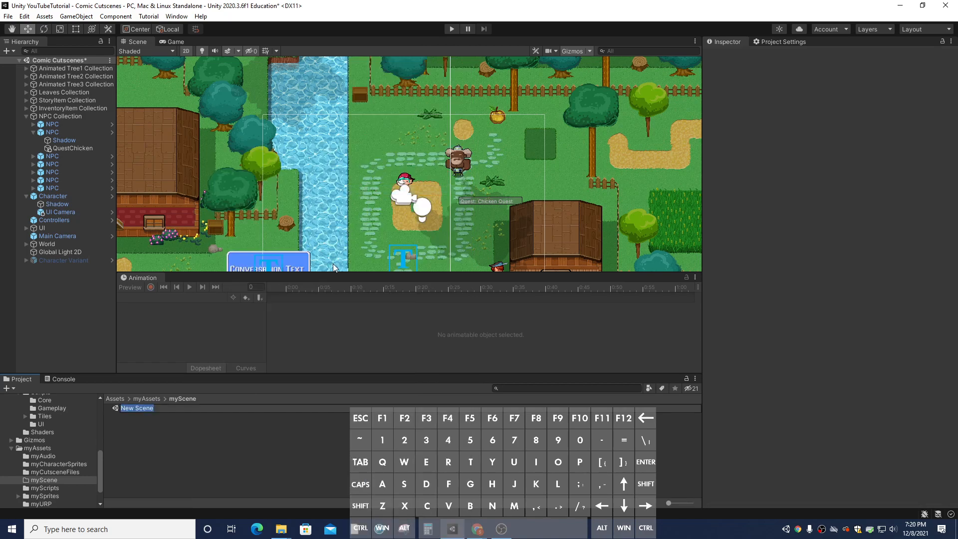
text(MyM)
key(BackSpace)
key(BackSpace)
key(BackSpace)
text(mu)
text(yMenuScene)
key(Return)
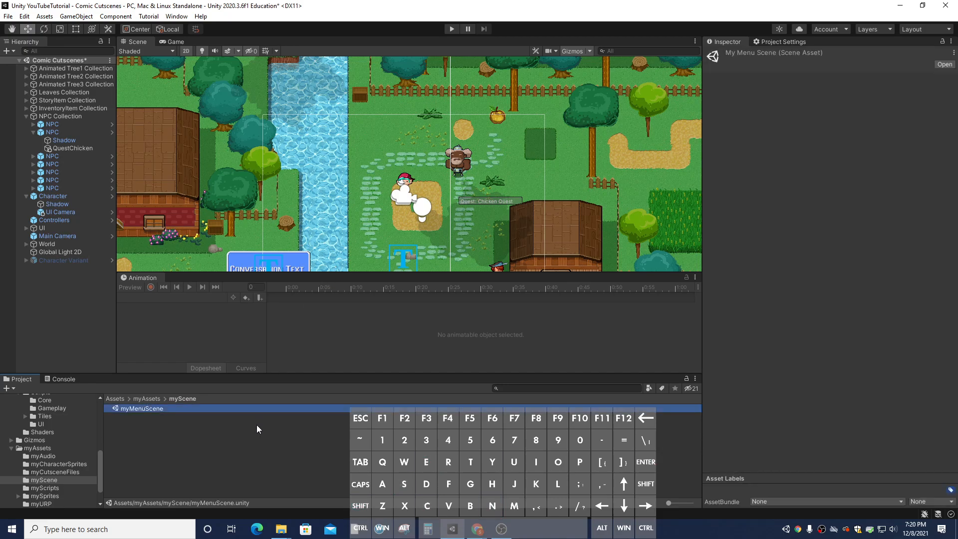
Open myMenuScene for editing and save the pending changes to the Comic Cutscenes scene.
double_click(150, 408)
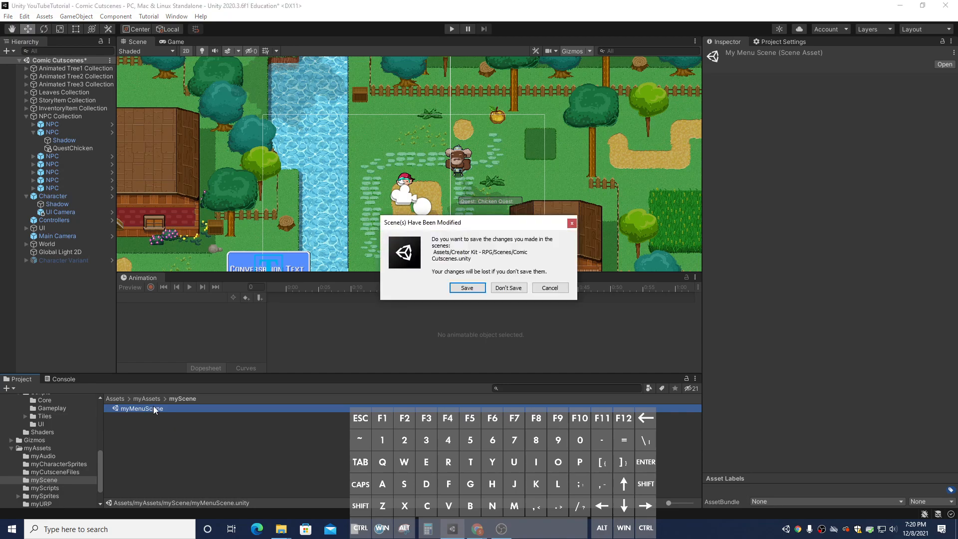
click(468, 288)
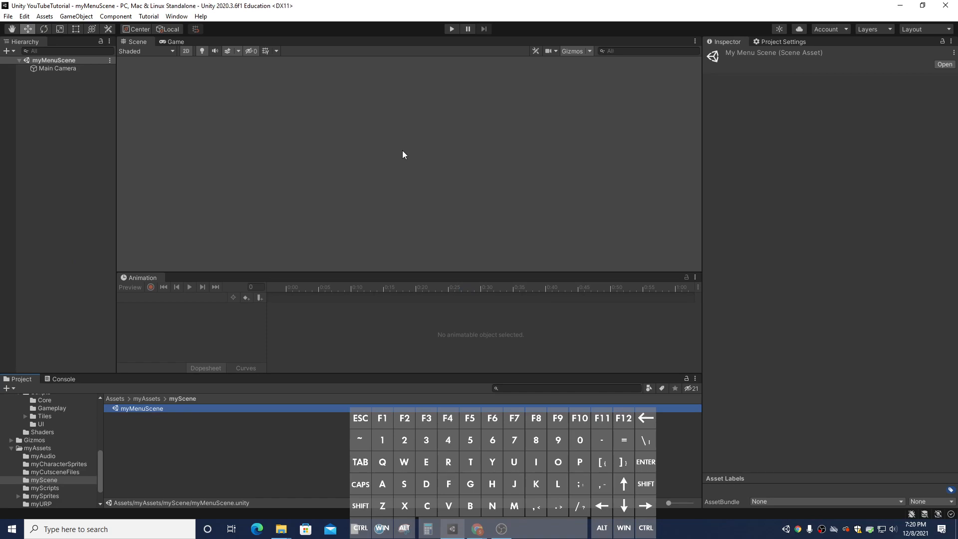
Add a UI Panel to myMenuScene and frame it in the scene view.
right_click(55, 119)
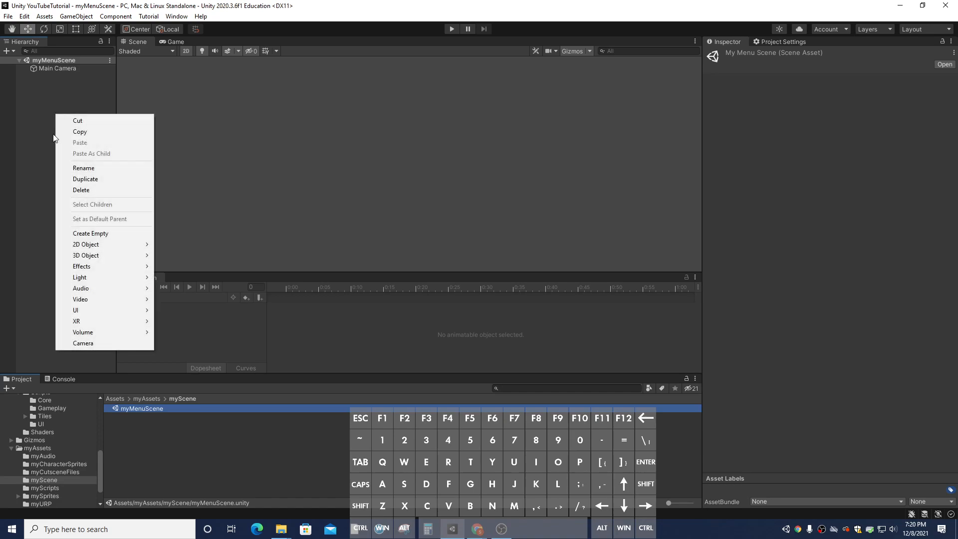
mouse_move(96, 310)
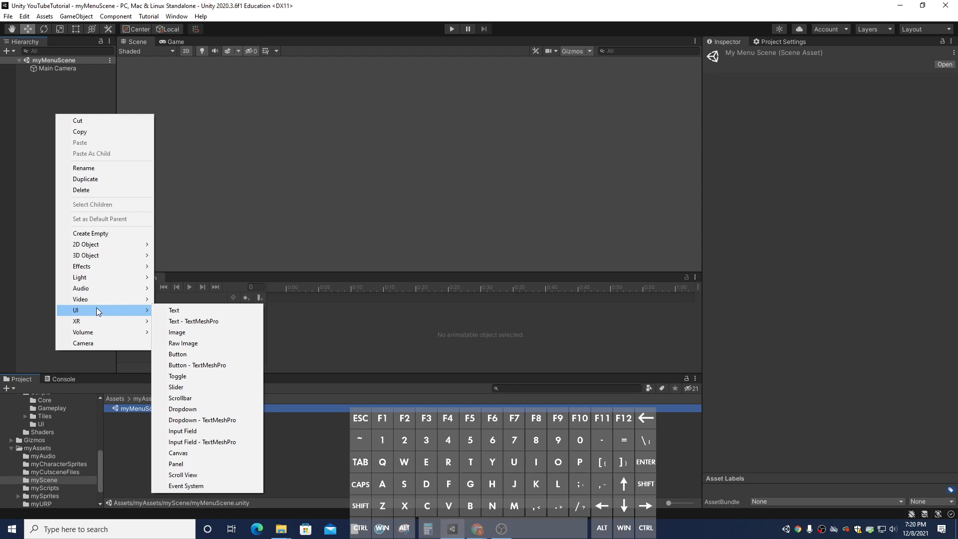
click(177, 464)
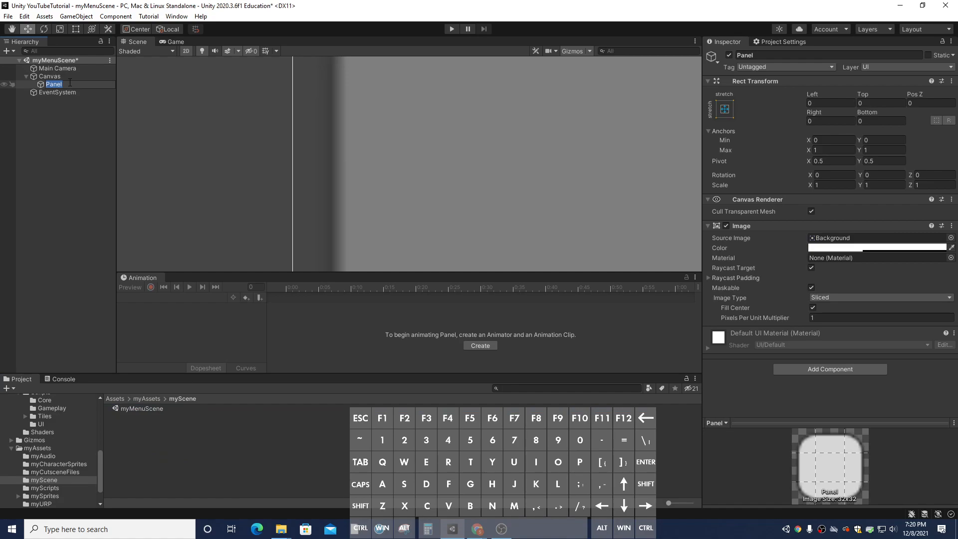
click(68, 106)
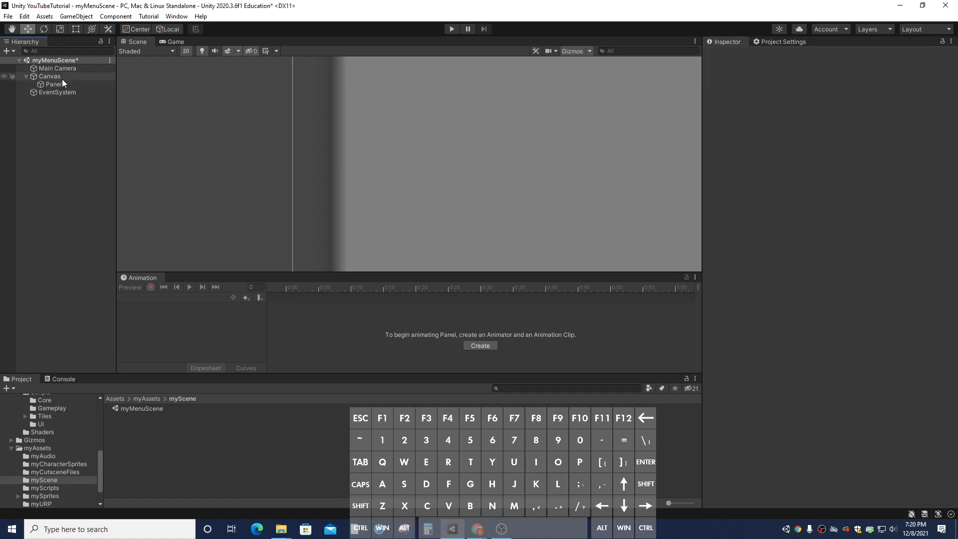
double_click(65, 83)
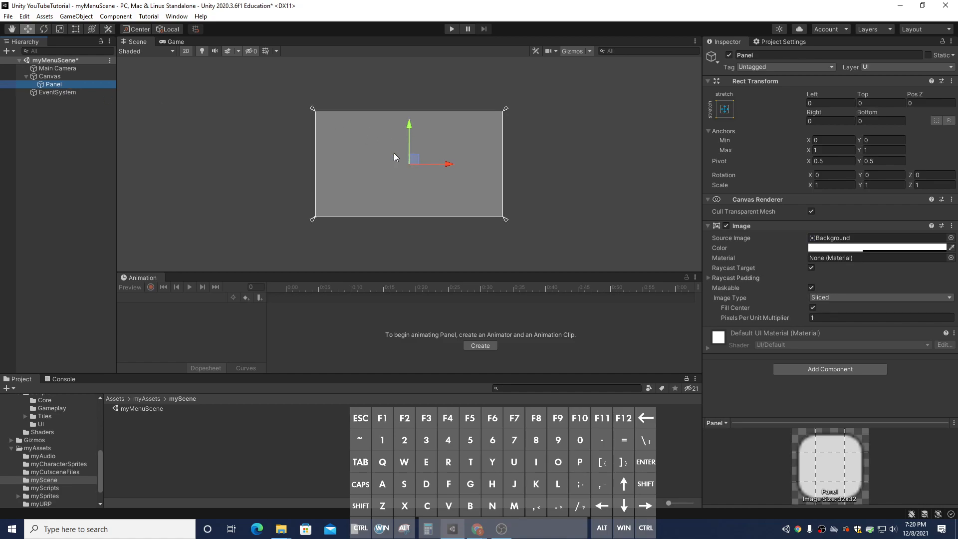
click(53, 83)
Import myMenuScript (1).cs and the Sonora Game Design Logo, Sample UI and RPG Creator Kit Splash Screen images from Downloads into the myScene folder.
right_click(166, 426)
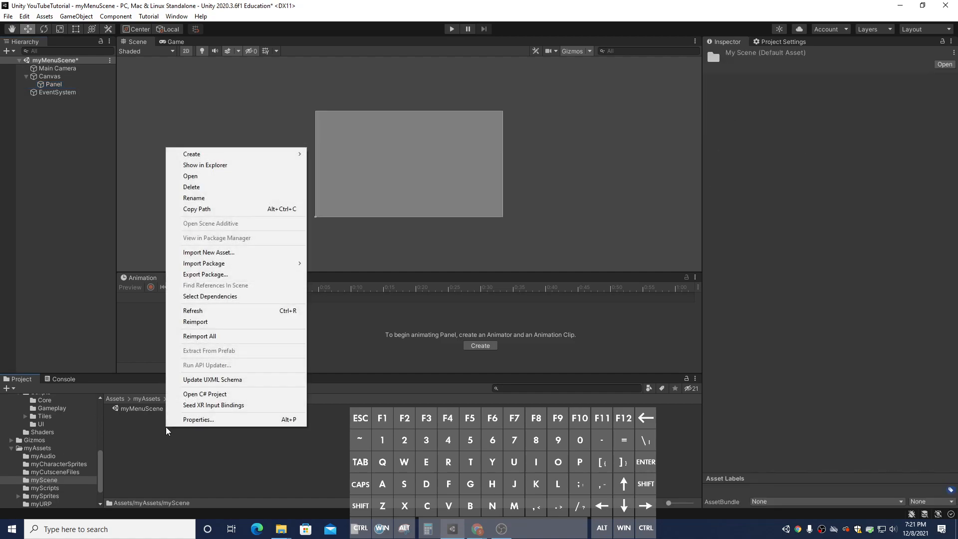
click(212, 253)
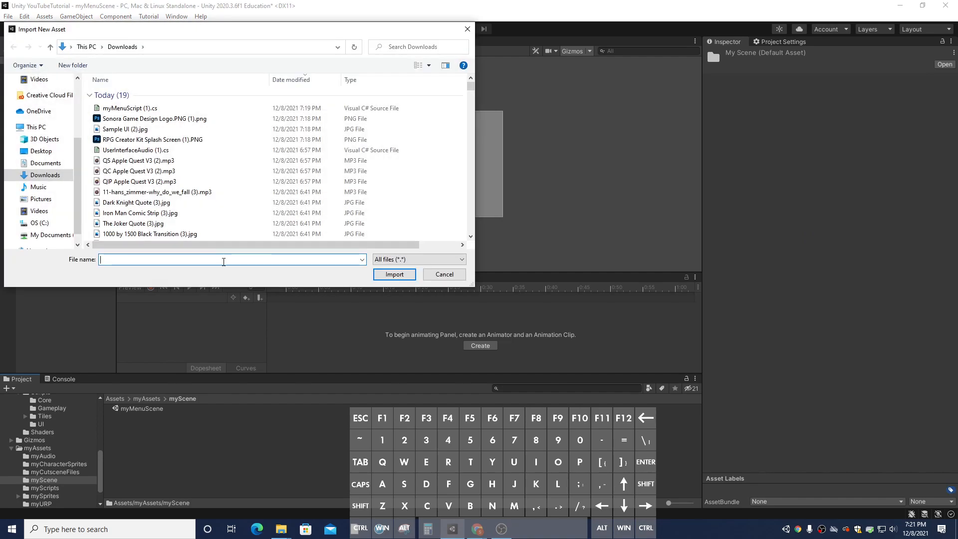
click(45, 163)
click(43, 176)
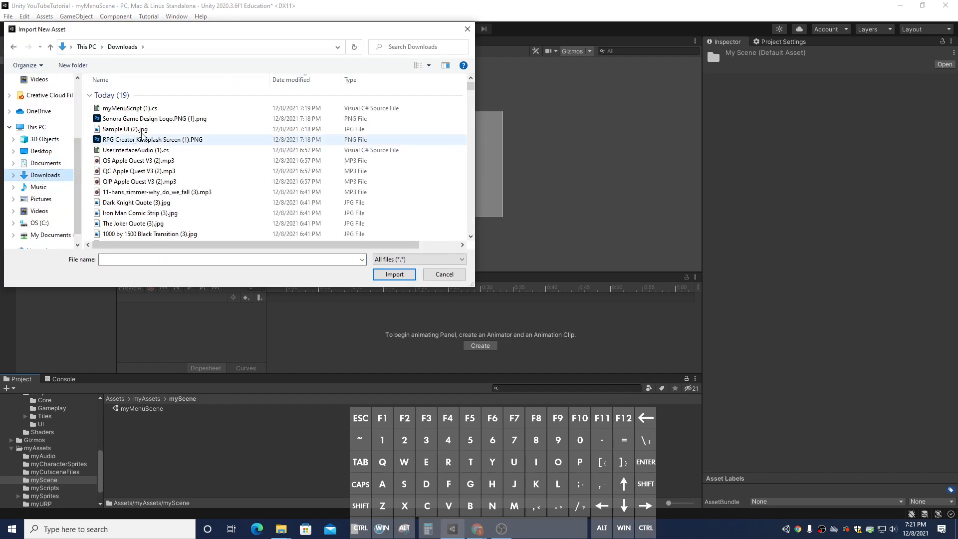
click(166, 120)
shift+click(152, 131)
shift+click(152, 140)
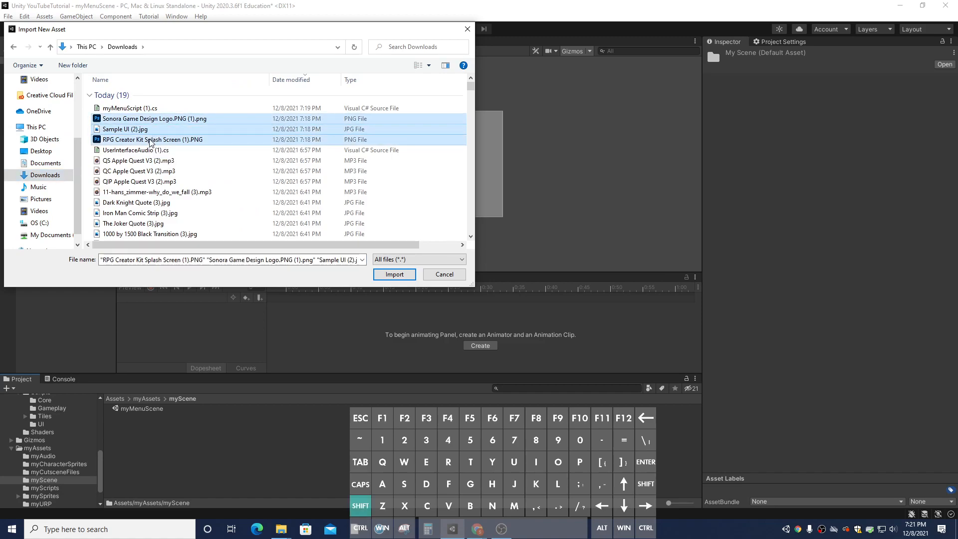
shift+click(147, 108)
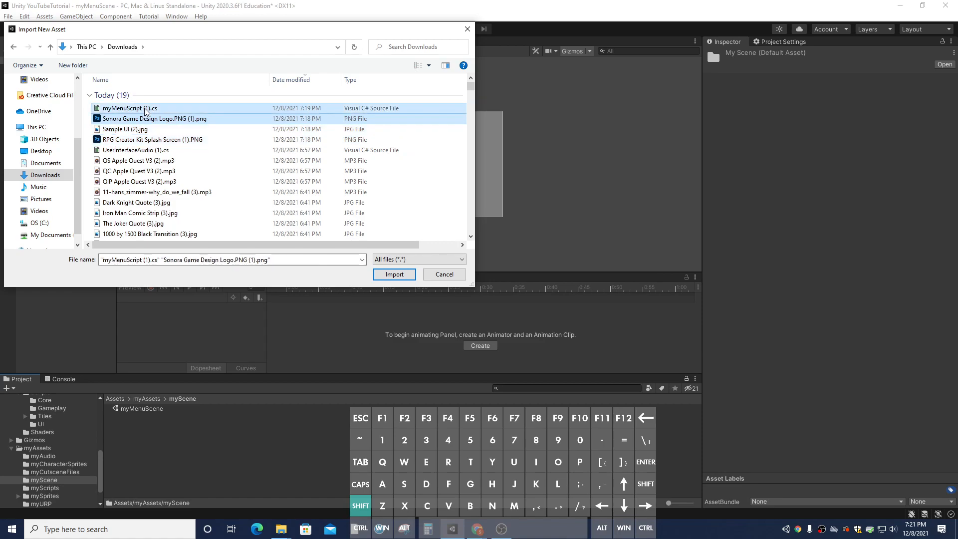
click(141, 108)
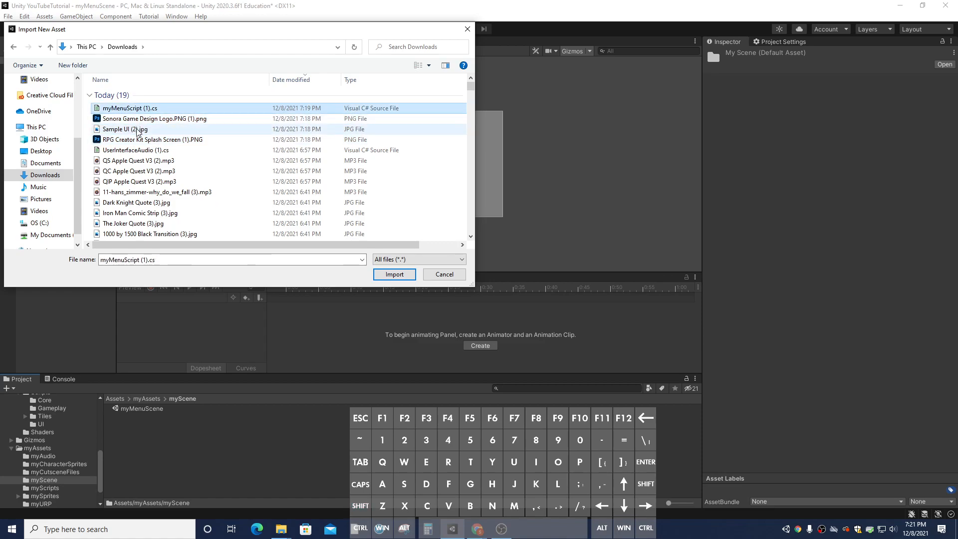
shift+click(140, 140)
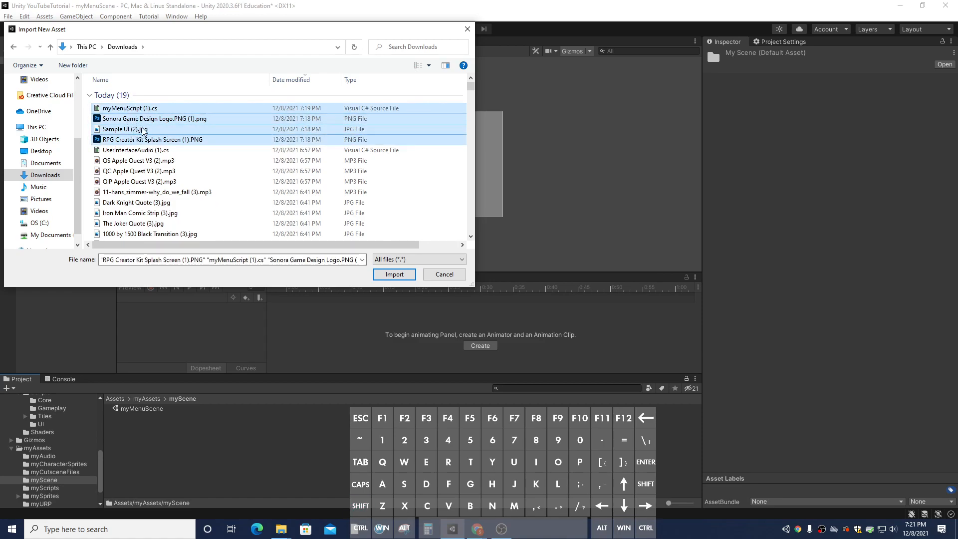
click(385, 275)
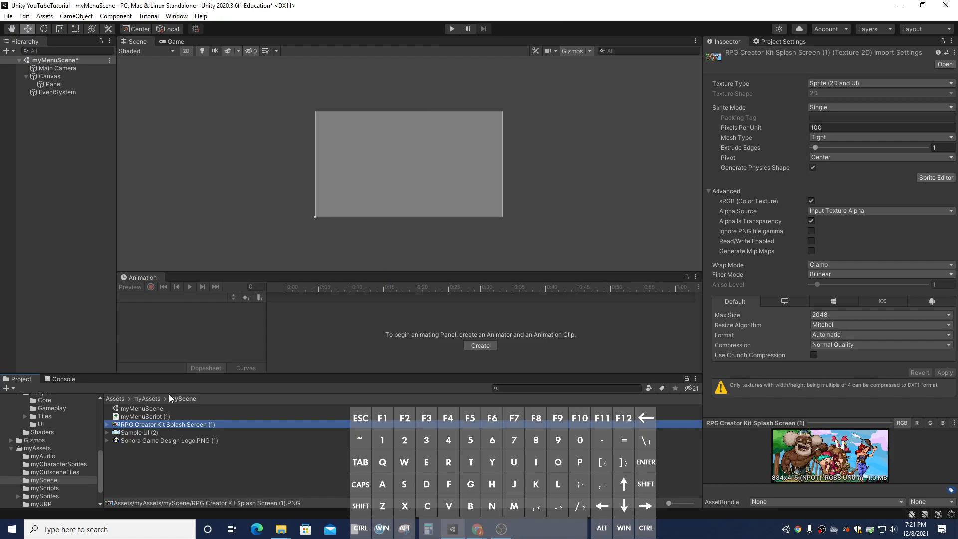
Rename the imported script in the myScene folder to myMenuScript, without the number suffix.
click(160, 419)
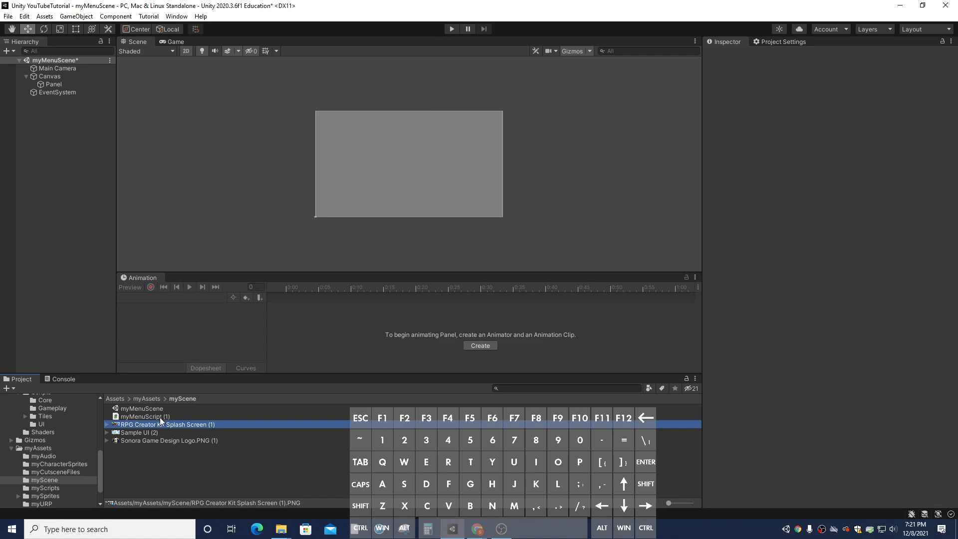
right_click(159, 420)
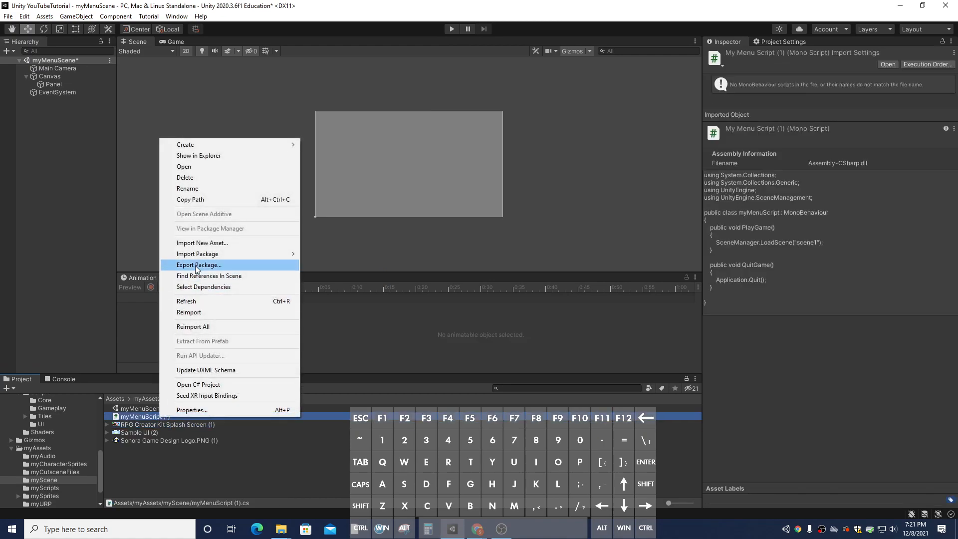
click(190, 188)
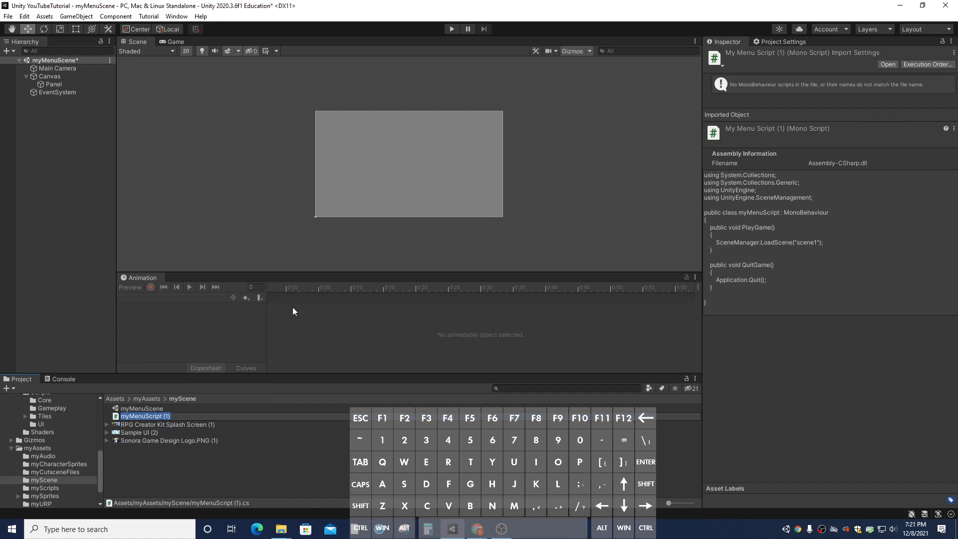
key(BackSpace)
key(BackSpace)
key(Return)
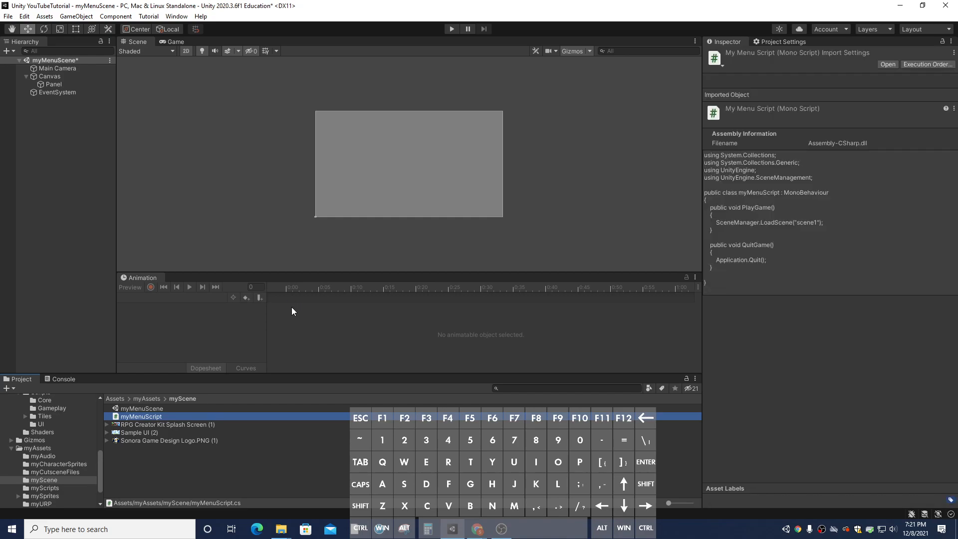
Set the Panel's source image to RPG Creator Kit Splash Screen (1) and slightly lower the image color's alpha.
click(56, 83)
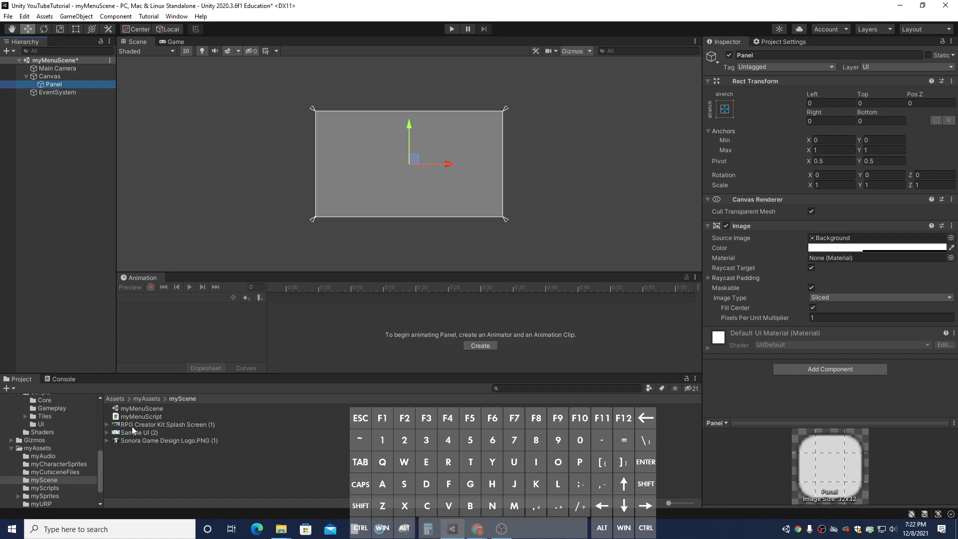
drag(132, 426, 843, 243)
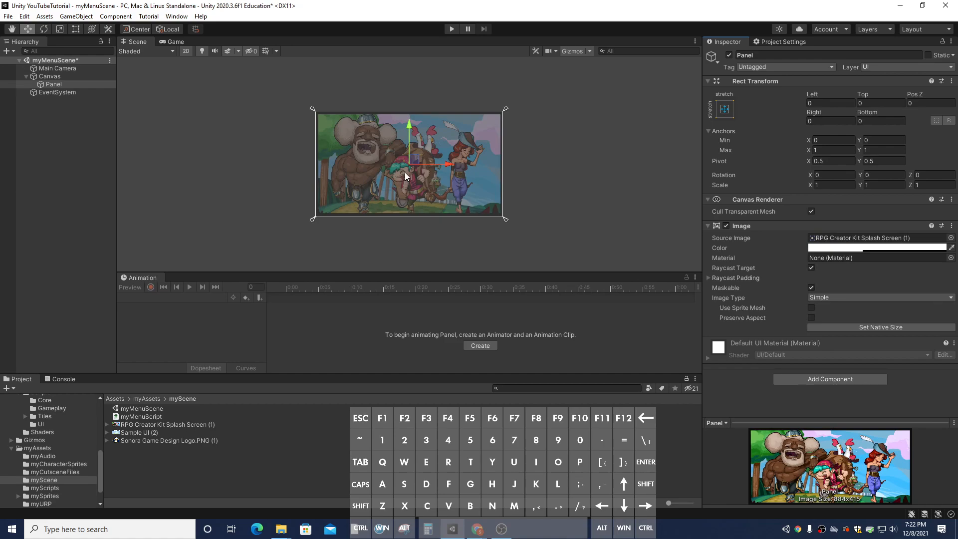
click(862, 249)
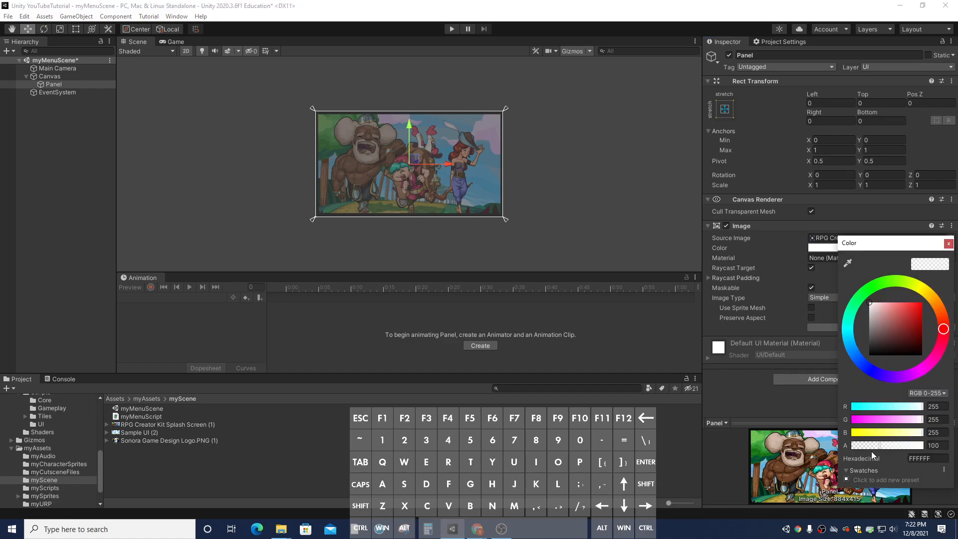
mouse_move(879, 446)
mouse_down()
mouse_move(920, 446)
mouse_move(869, 448)
mouse_move(878, 450)
mouse_up()
click(950, 244)
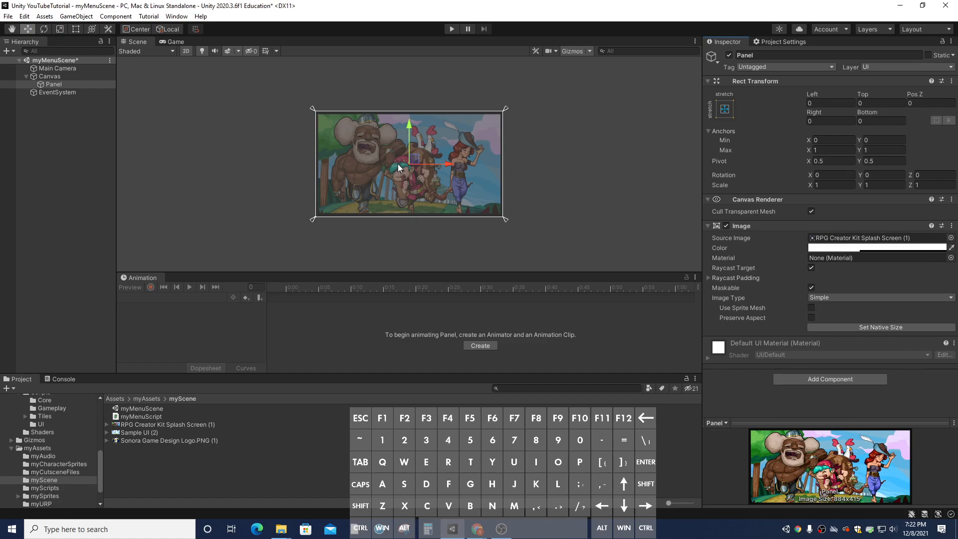
Check the texture type of the imported splash screen, Sample UI and Sonora logo images.
click(183, 424)
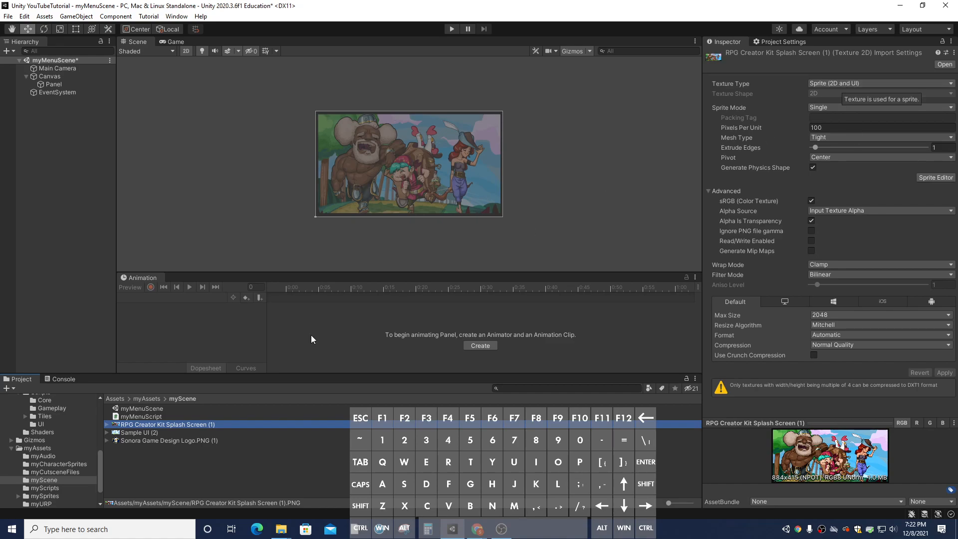
click(154, 436)
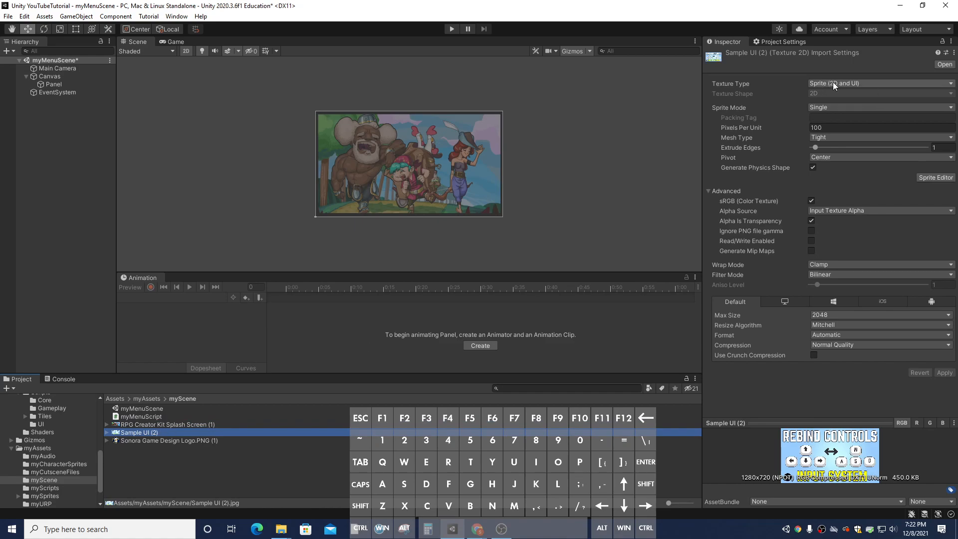
click(154, 440)
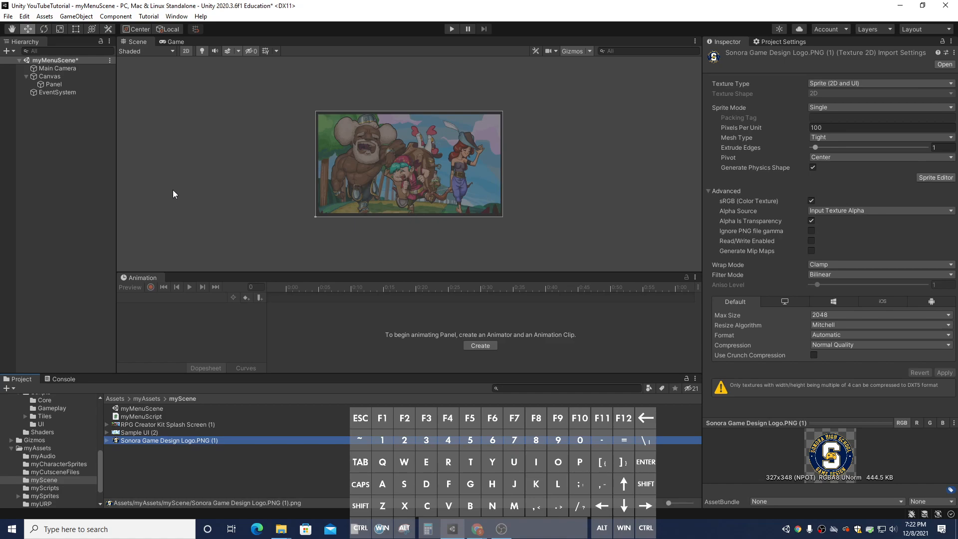
Add a TextMeshPro button to the Canvas and name it PlayButton.
right_click(62, 76)
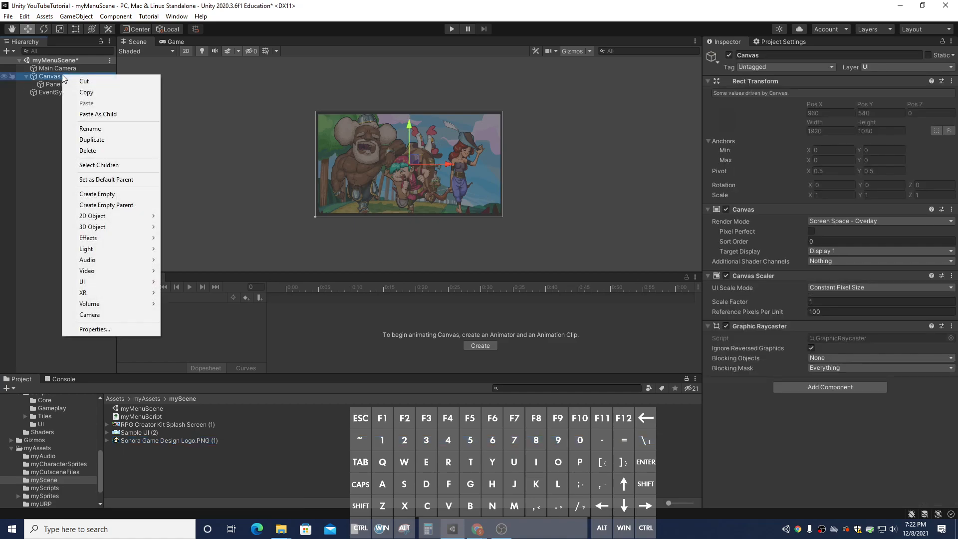
mouse_move(88, 287)
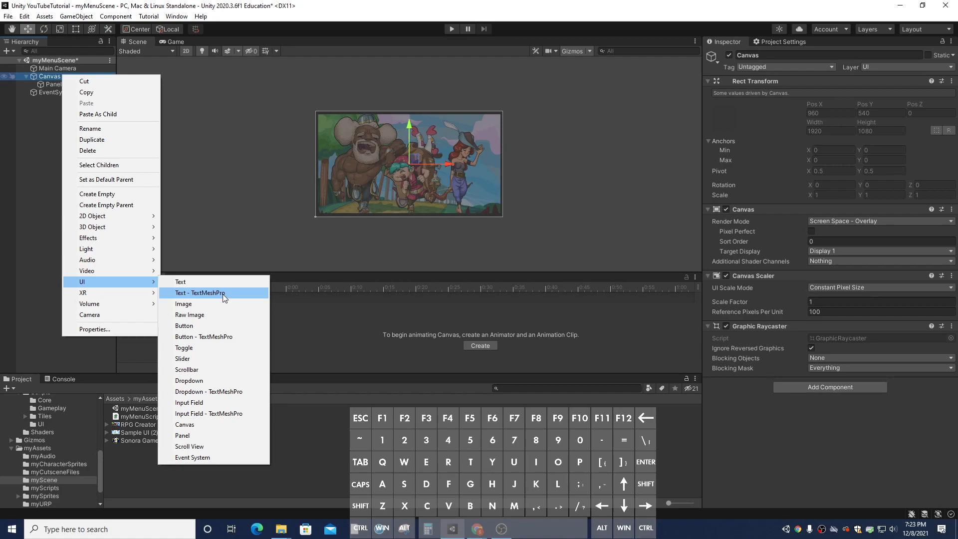
click(225, 337)
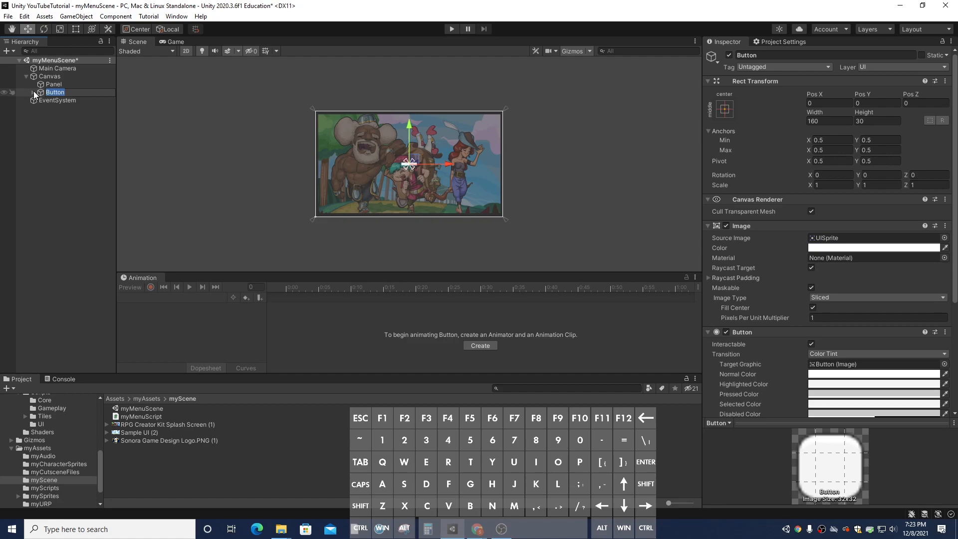
text(PlayButton)
key(Return)
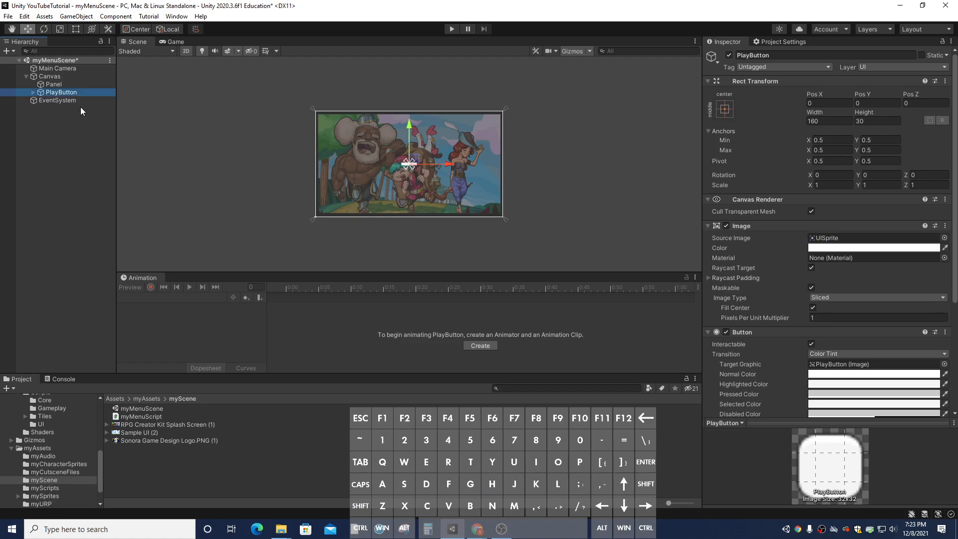
Change the text label inside PlayButton to Play Game.
click(33, 92)
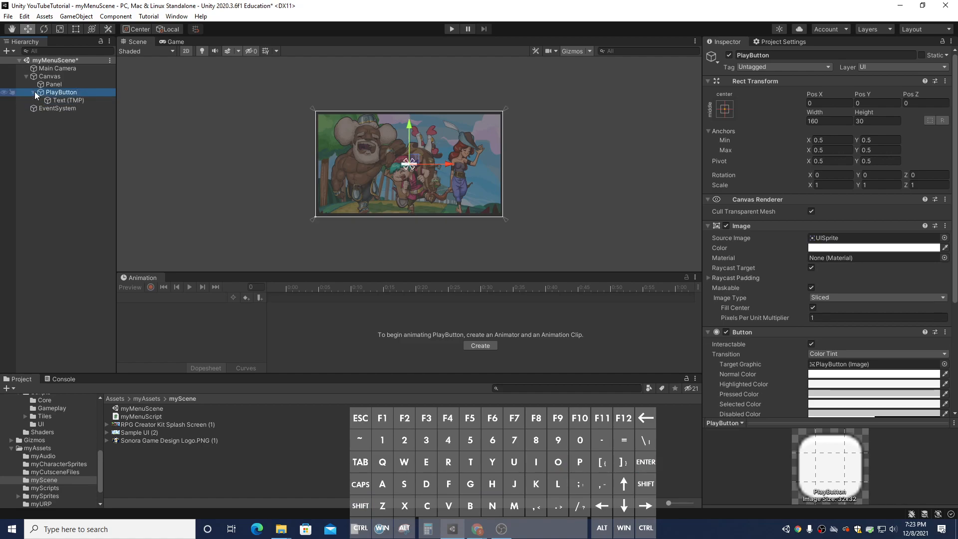
click(59, 99)
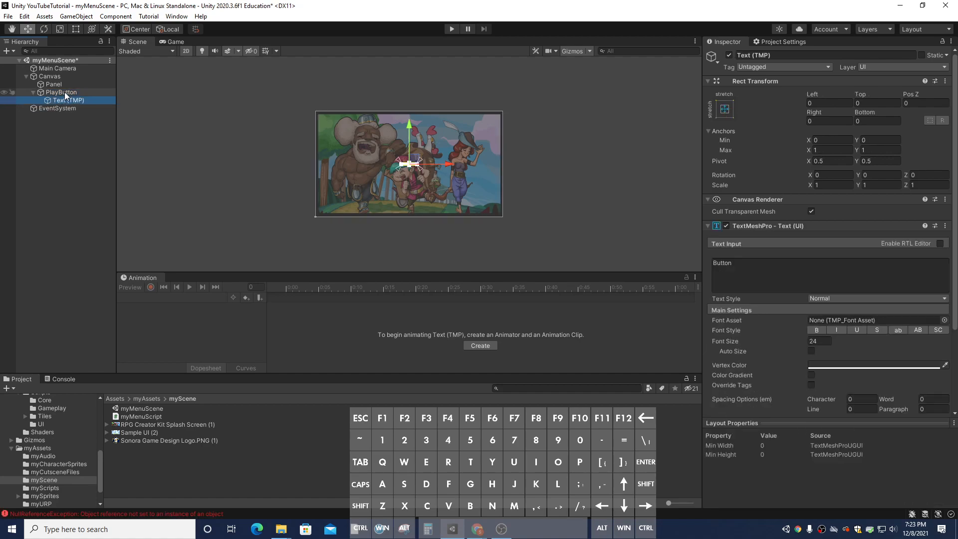
click(64, 92)
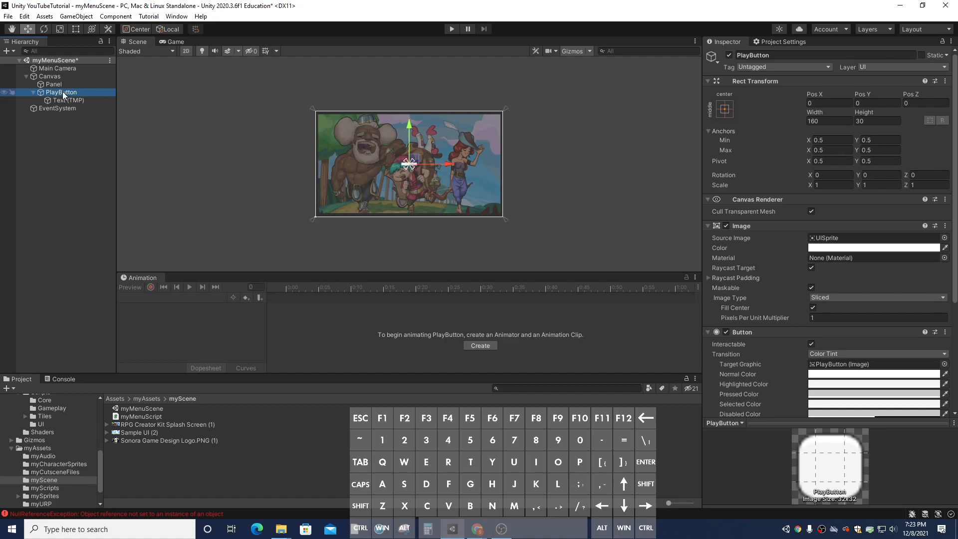
scroll(849, 373, down, 3)
scroll(850, 377, up, 3)
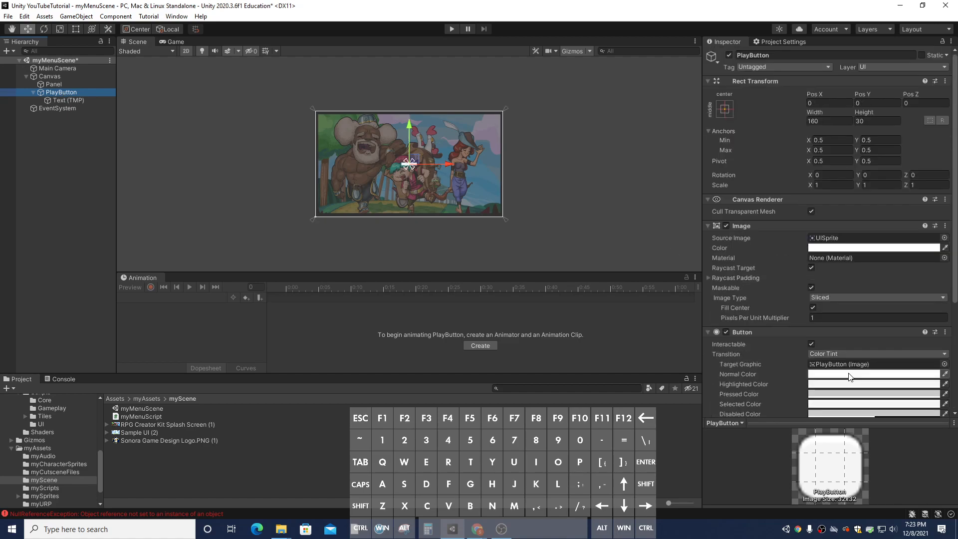
click(78, 99)
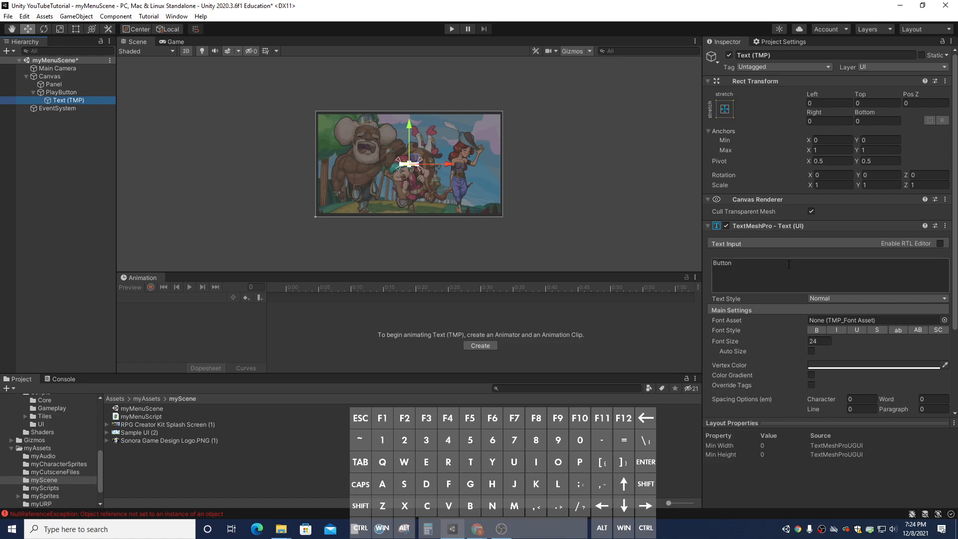
click(767, 264)
click(767, 264)
drag(767, 264, 641, 268)
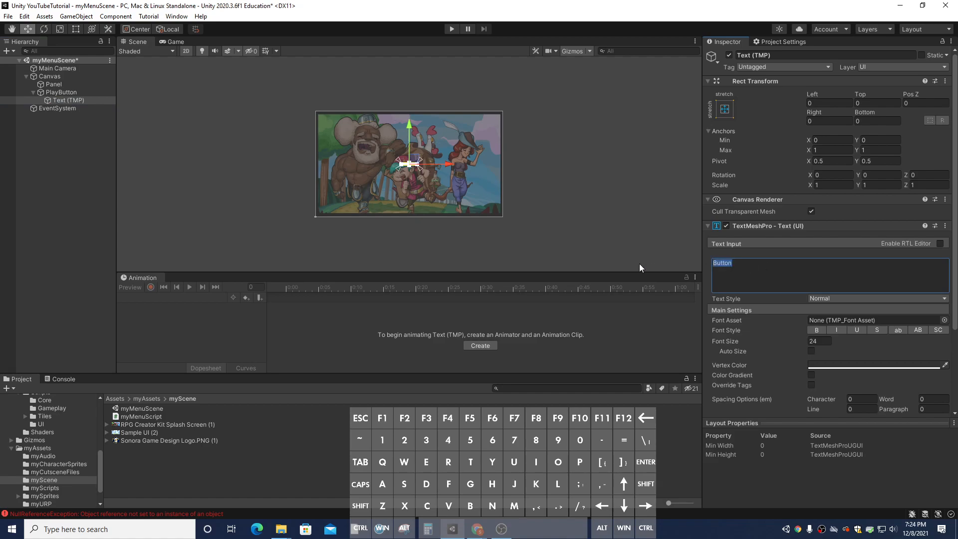
text(Play Game)
Set the Play Game text's font asset to Mister Pixel Regular SDF and inspect the label in the scene.
click(945, 320)
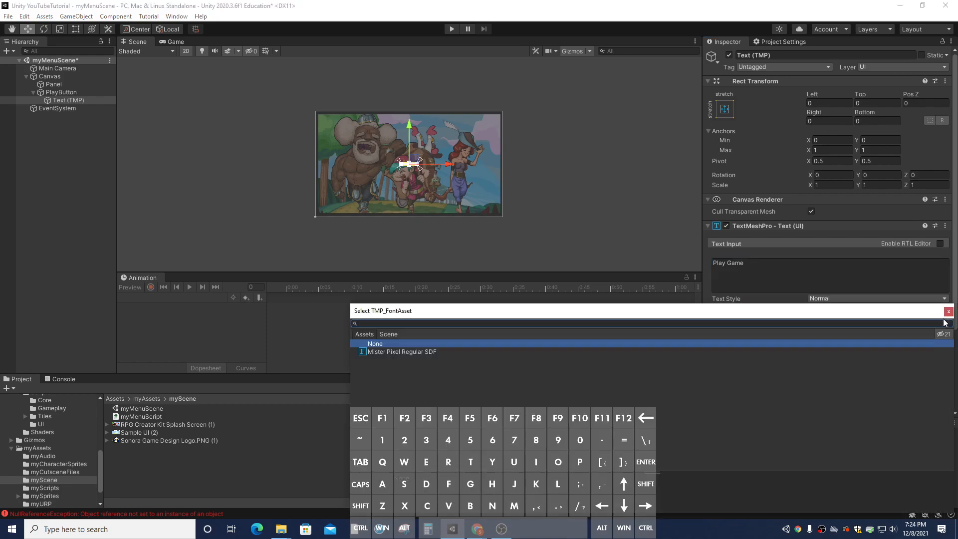
double_click(396, 352)
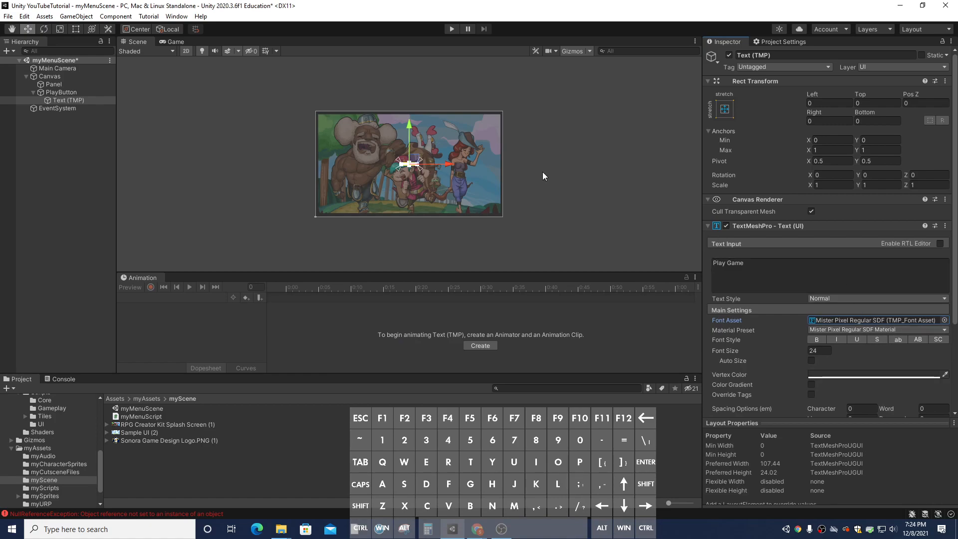
scroll(404, 165, up, 6)
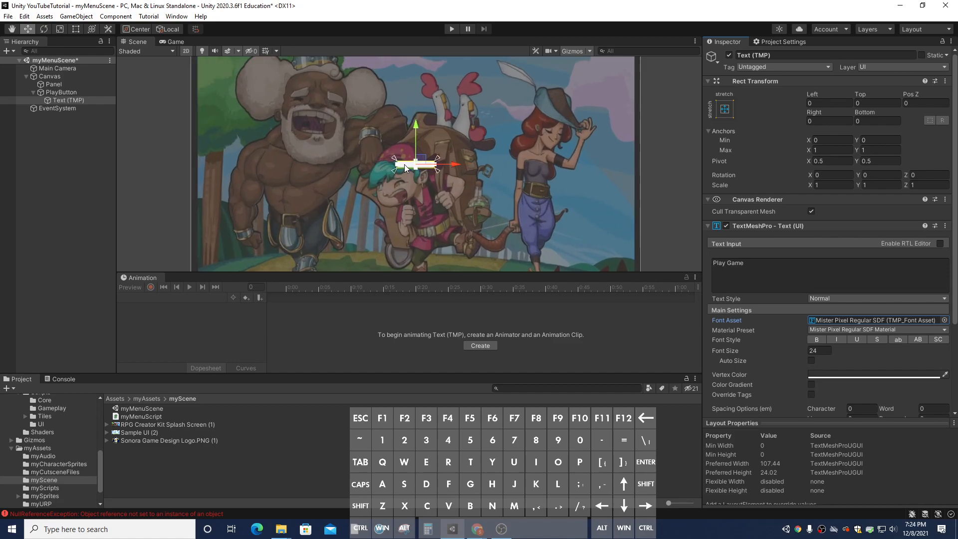
scroll(405, 167, up, 8)
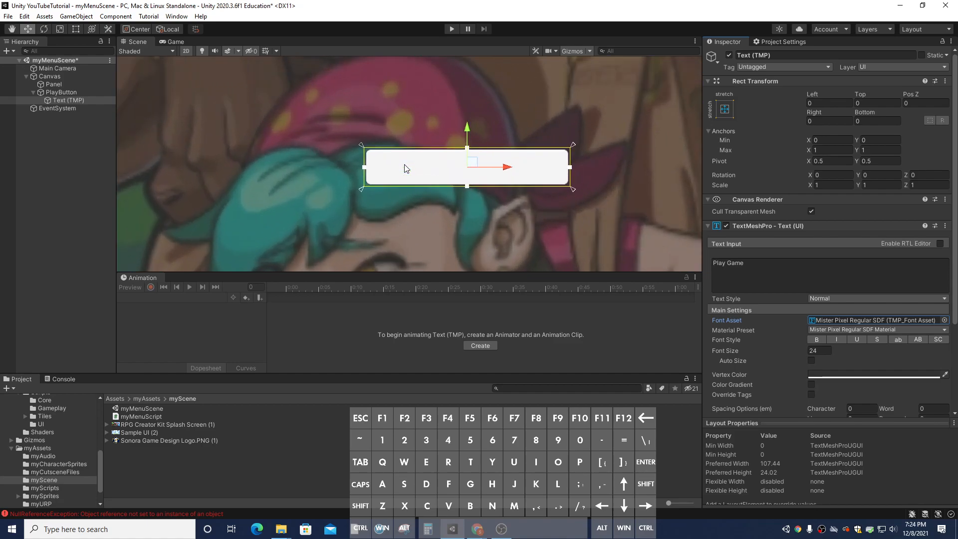
scroll(541, 164, down, 8)
middle_drag(545, 168, 460, 138)
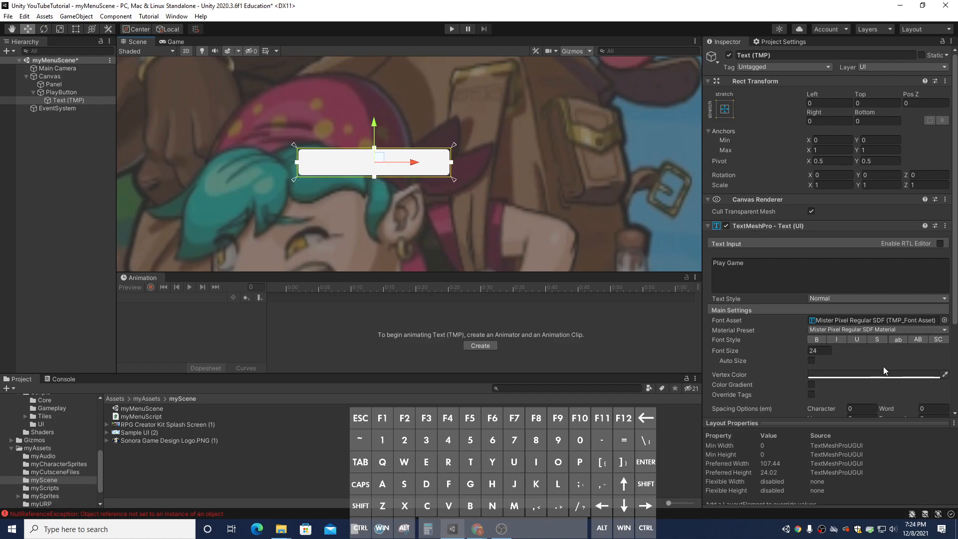
Align the Play Game text to horizontal center and vertical middle, and check its vertex color.
scroll(843, 367, down, 5)
scroll(830, 321, up, 3)
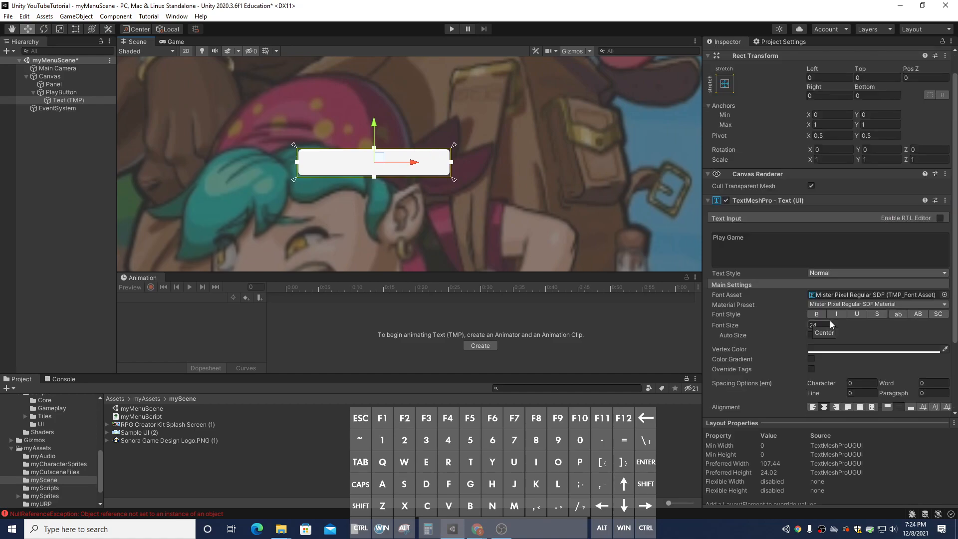
scroll(846, 366, down, 3)
scroll(833, 308, up, 4)
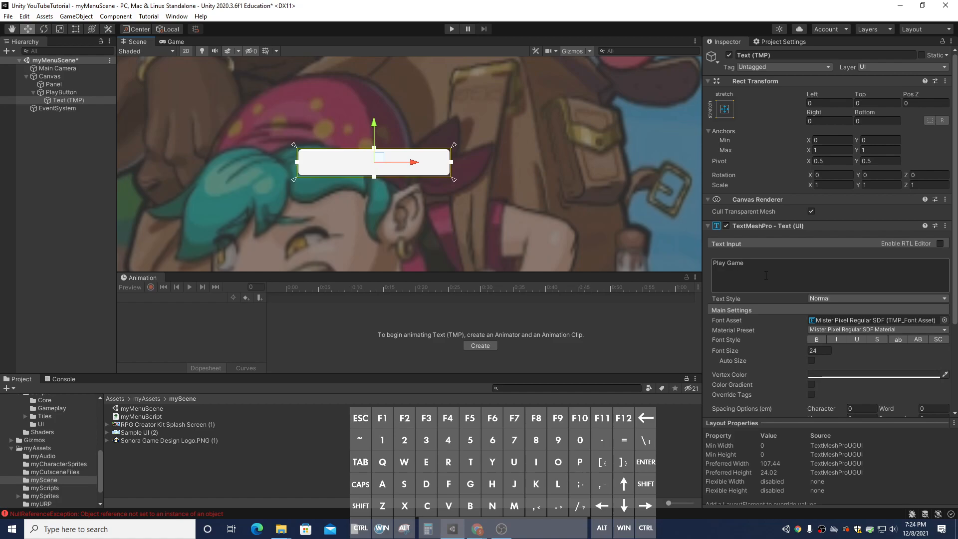
scroll(832, 355, down, 3)
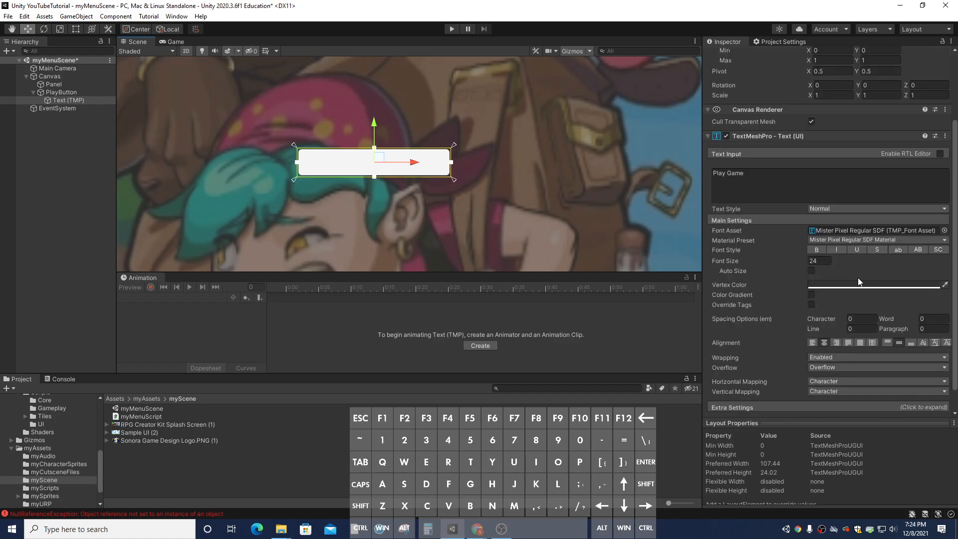
click(827, 344)
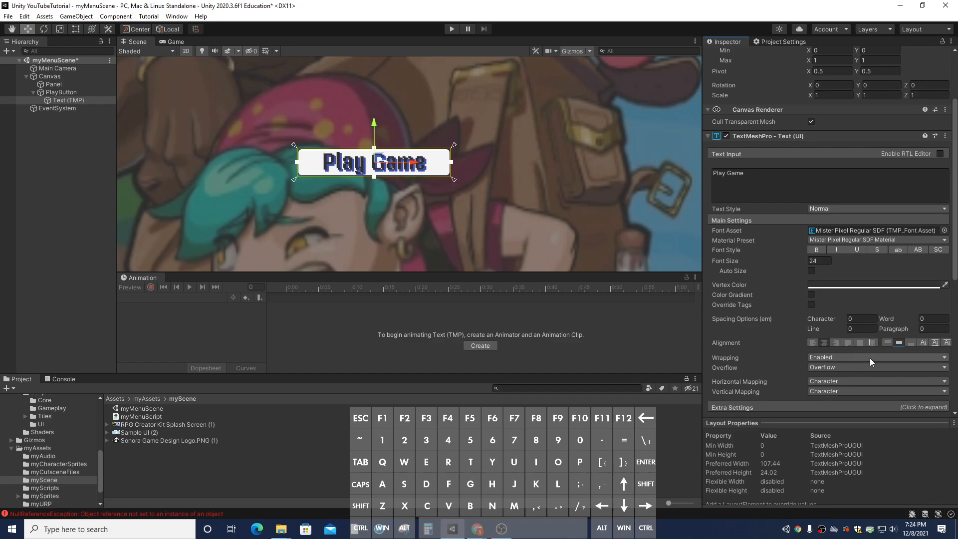
click(898, 342)
click(886, 287)
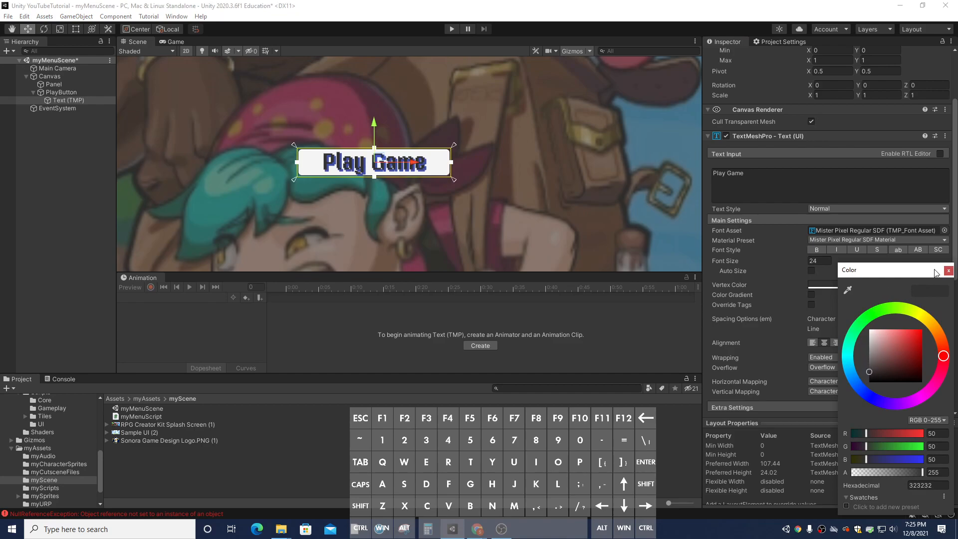
click(948, 271)
Select PlayButton and run the scene briefly to preview the button over the splash image.
click(70, 94)
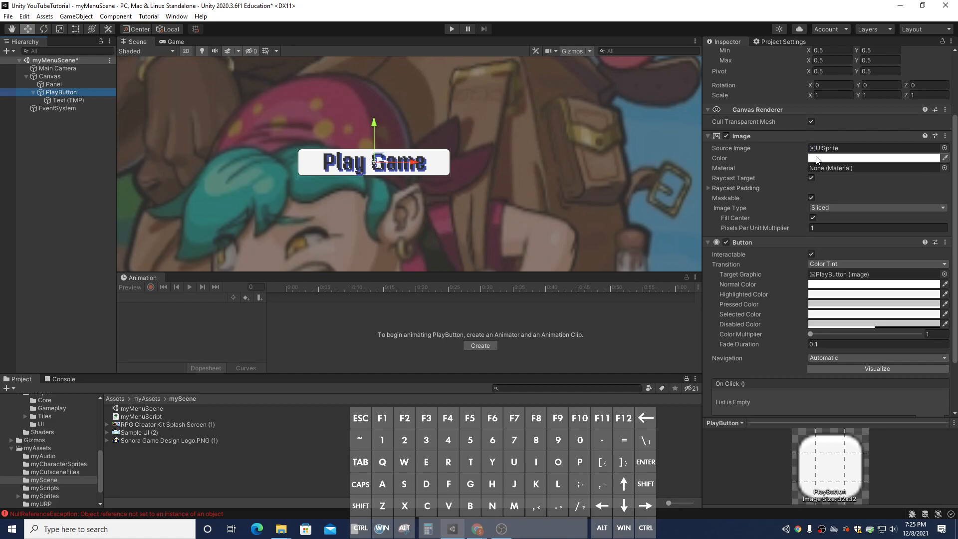
click(454, 32)
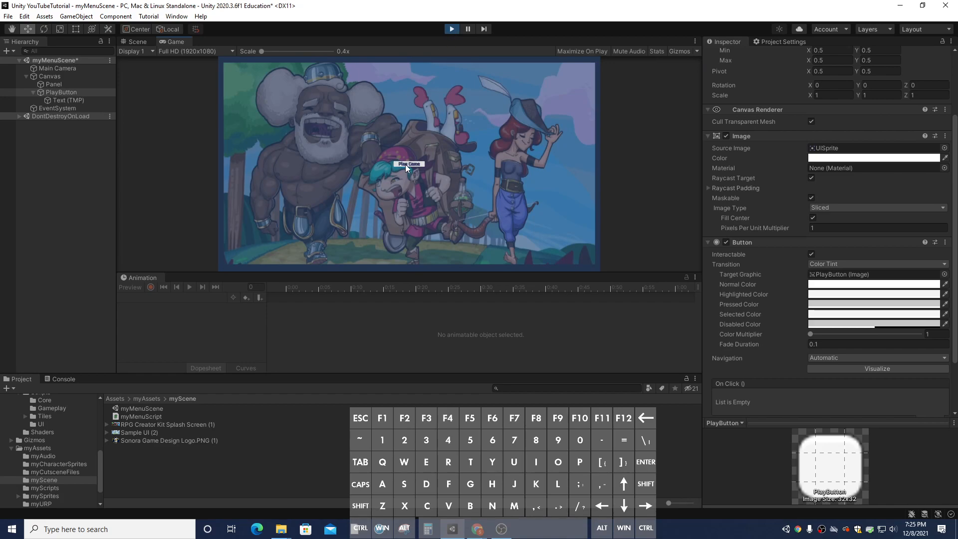
click(449, 30)
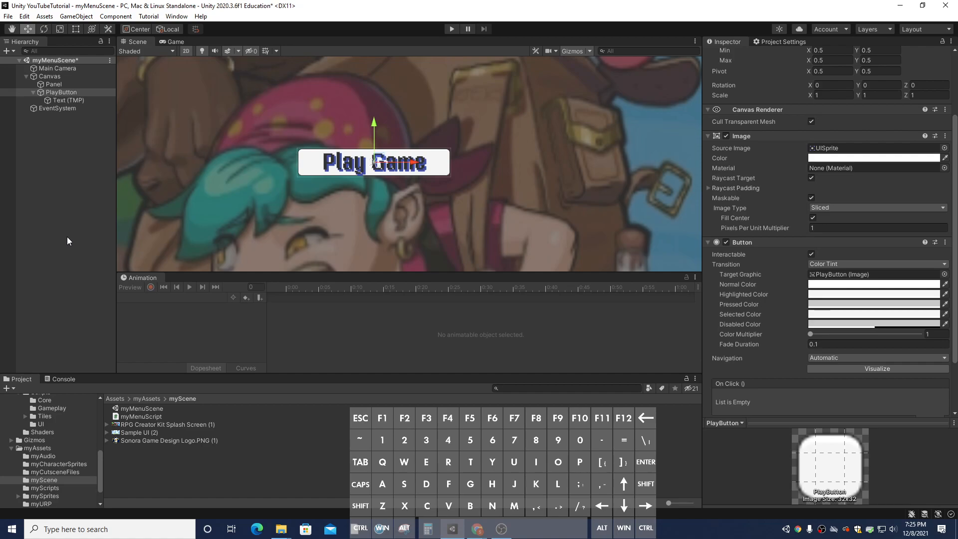
Enlarge PlayButton proportionally to about 628 by 118 and move it to the horizontal center at a Y position of 235.
click(77, 94)
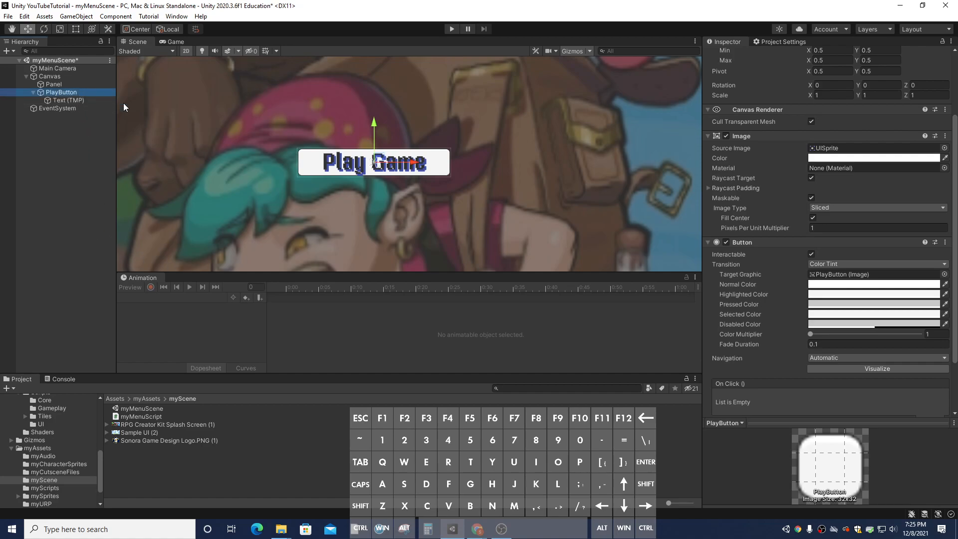
scroll(785, 182, up, 3)
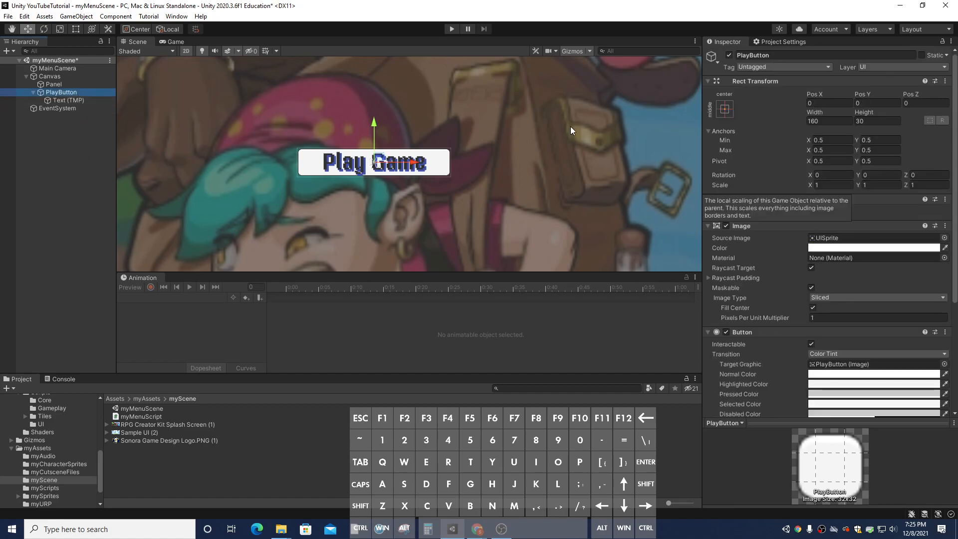
click(34, 30)
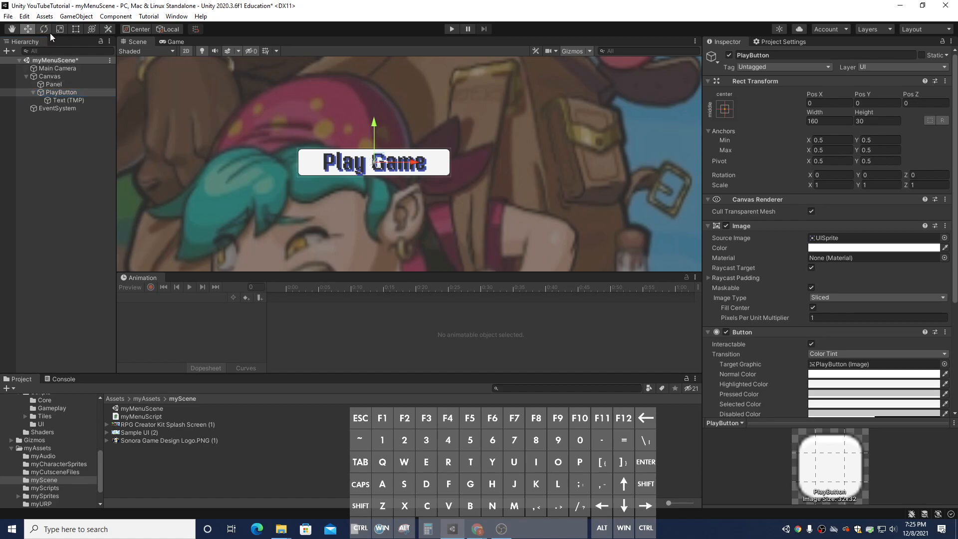
scroll(403, 123, down, 5)
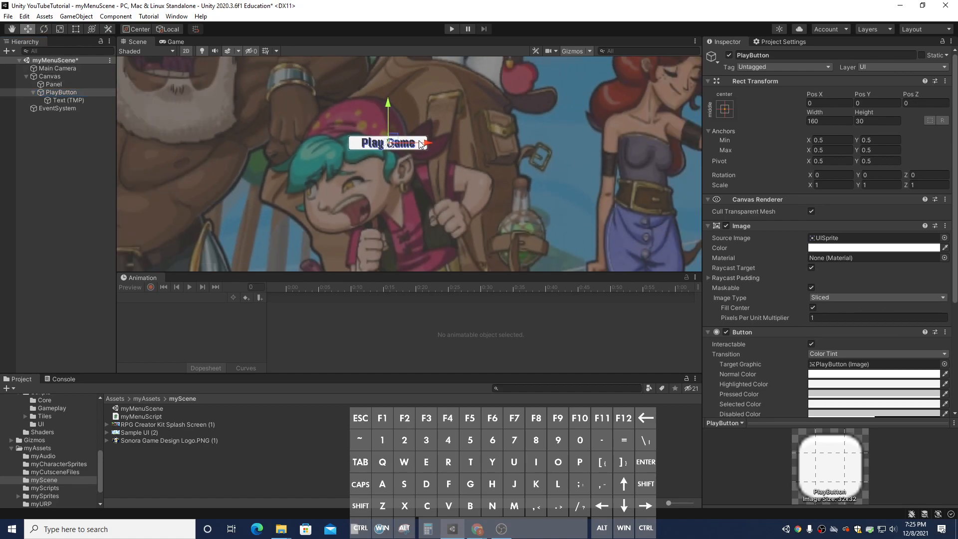
click(76, 30)
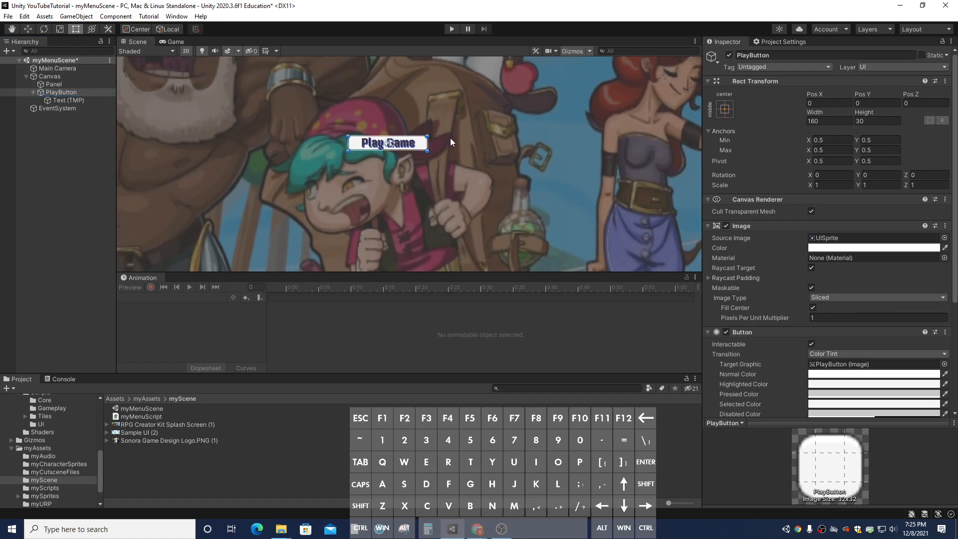
shift+drag(428, 135, 483, 92)
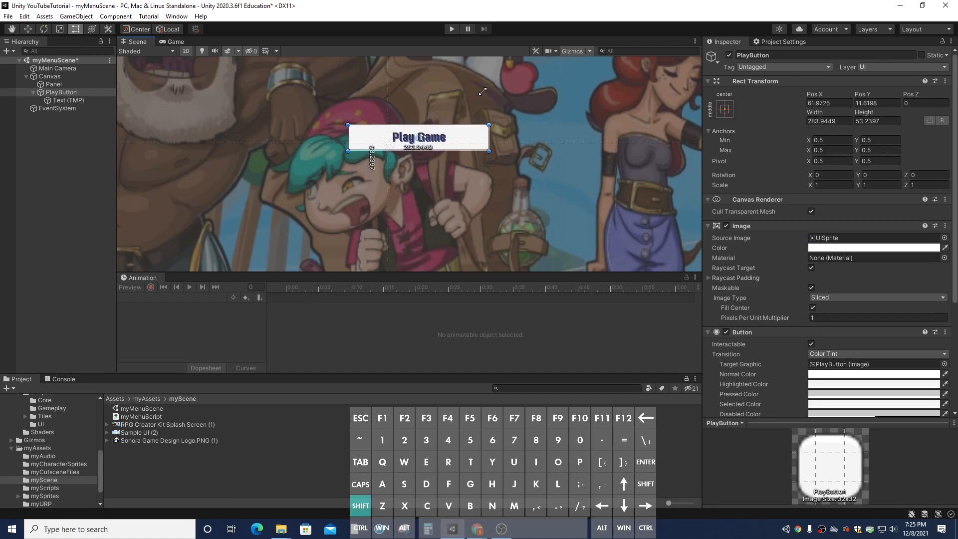
scroll(496, 139, down, 6)
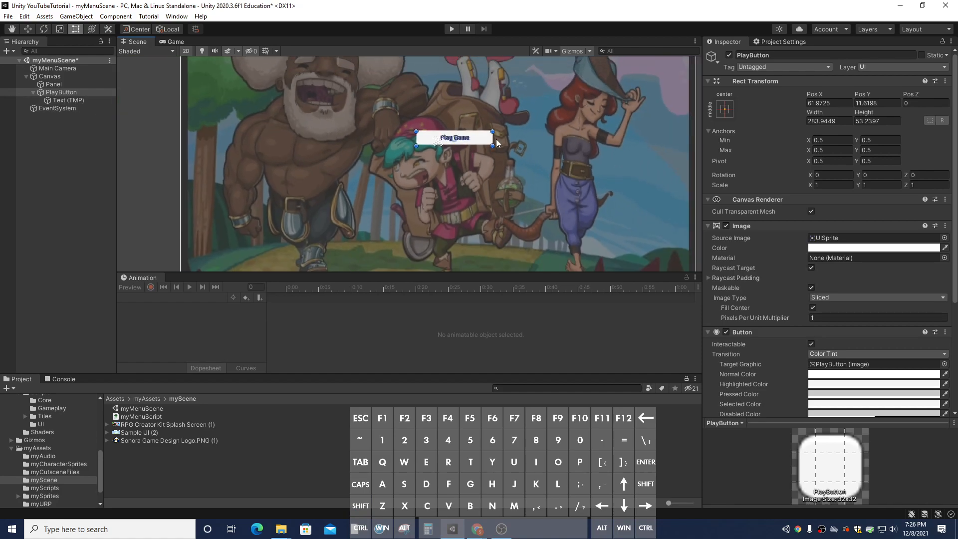
scroll(471, 157, down, 2)
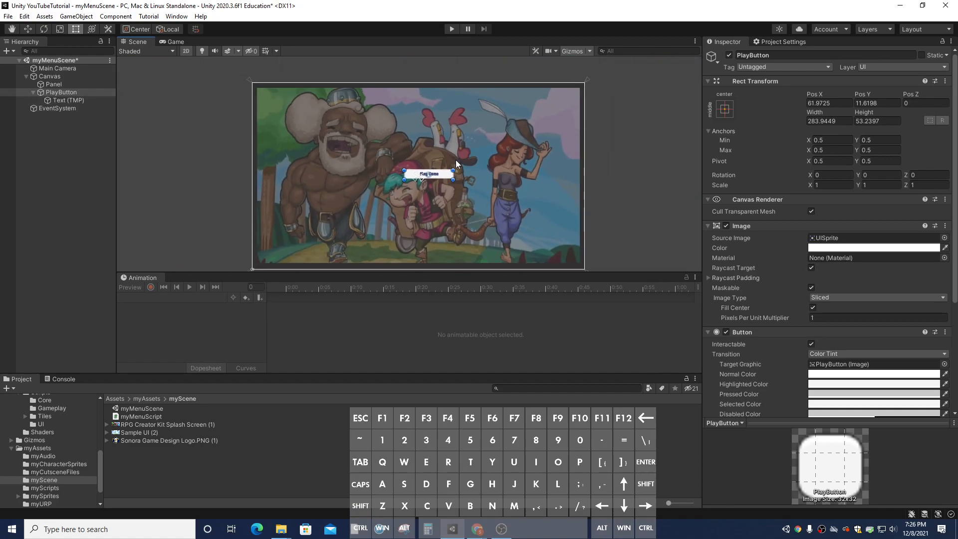
shift+drag(381, 166, 345, 160)
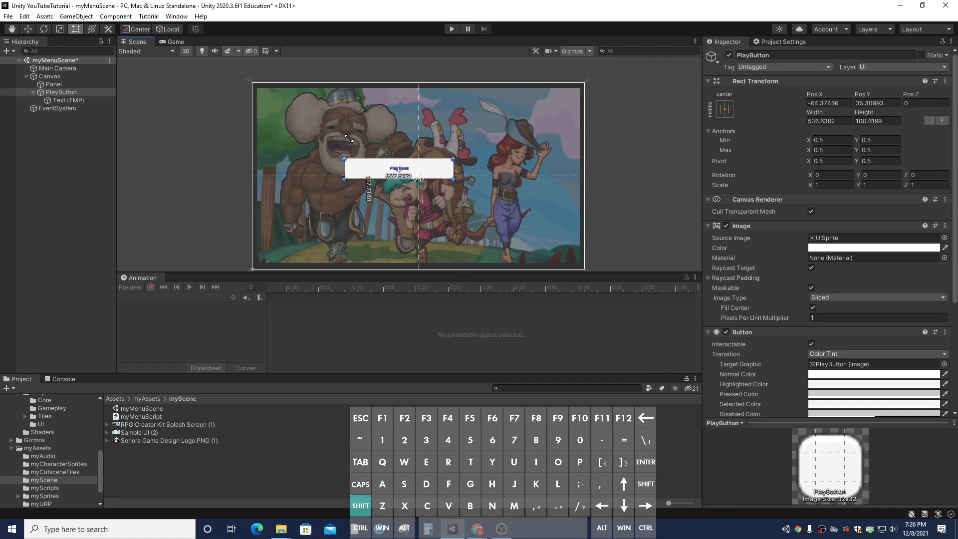
drag(435, 165, 455, 135)
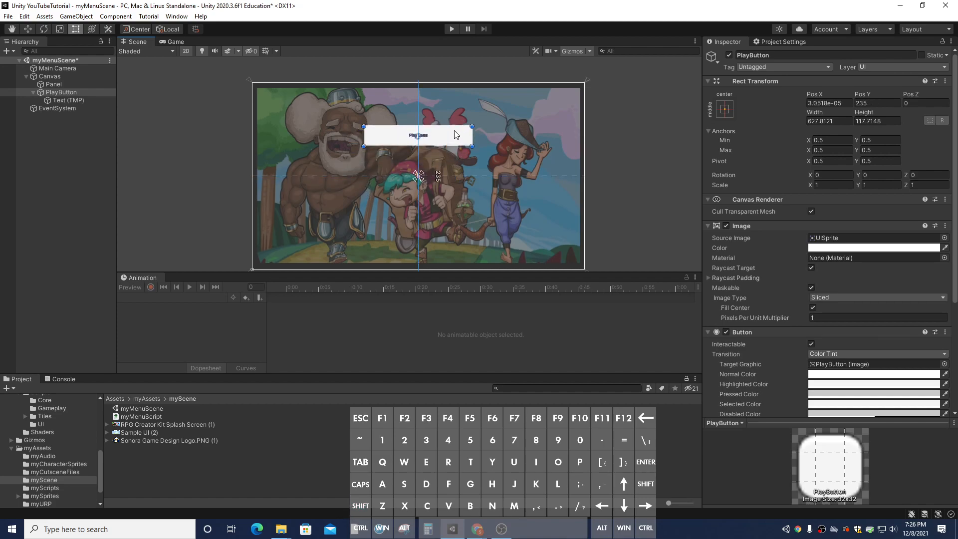
Set the font size of PlayButton's text to 64.
click(76, 100)
click(823, 350)
text(48)
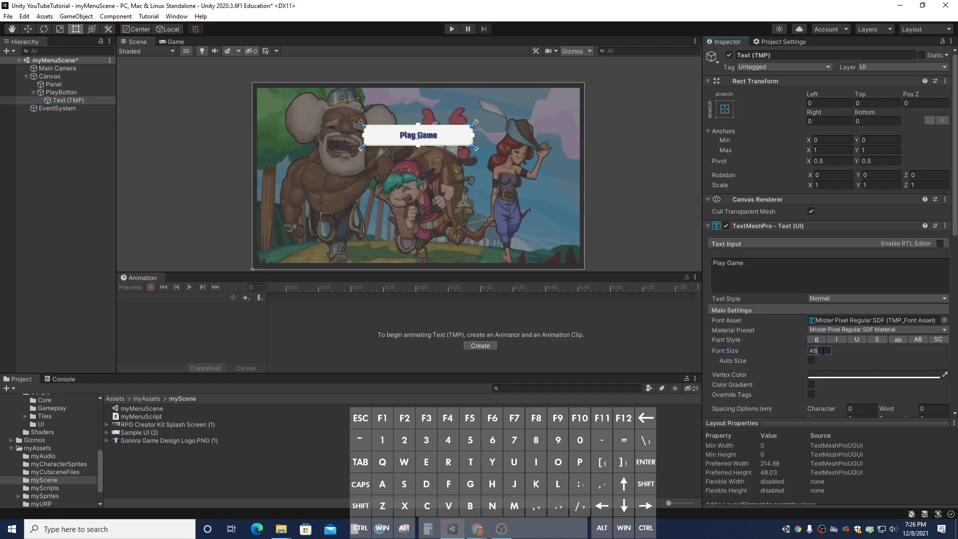
key(BackSpace)
key(BackSpace)
text(64)
Apply the full stretch anchor preset to PlayButton's text, also setting its pivot.
click(74, 101)
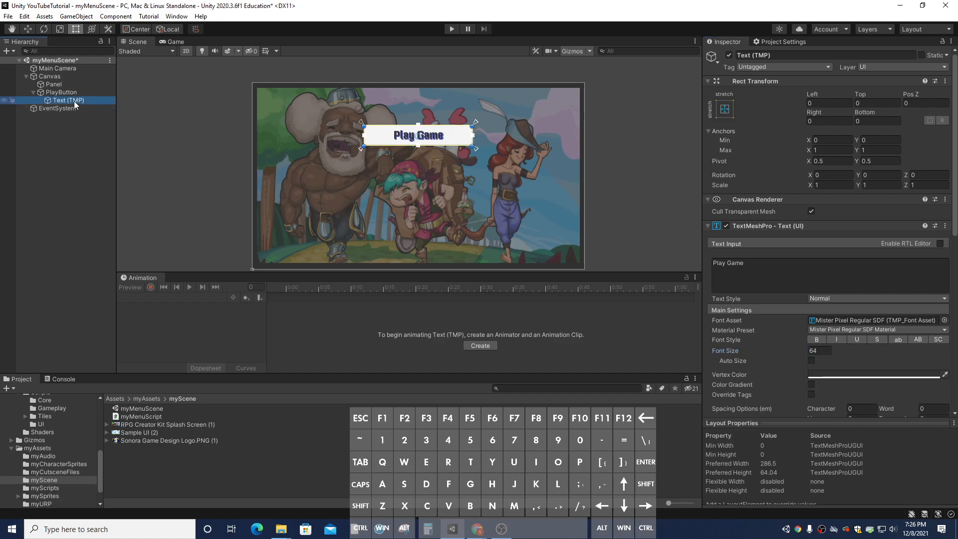
click(725, 110)
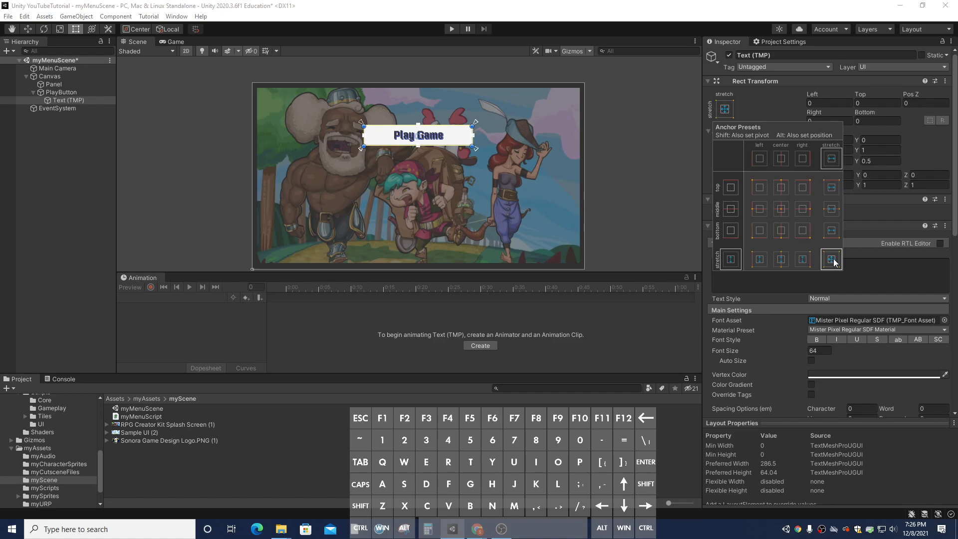
key(shift)
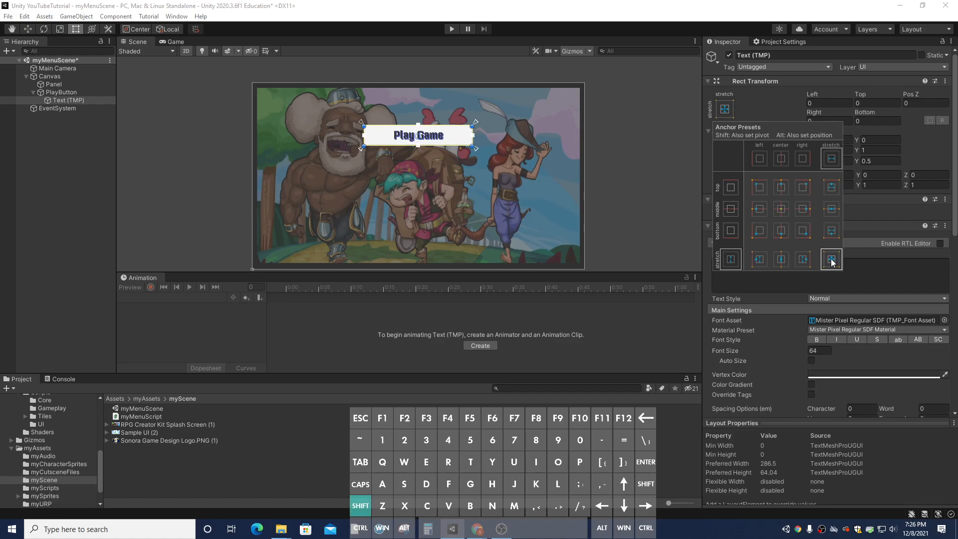
shift+click(831, 260)
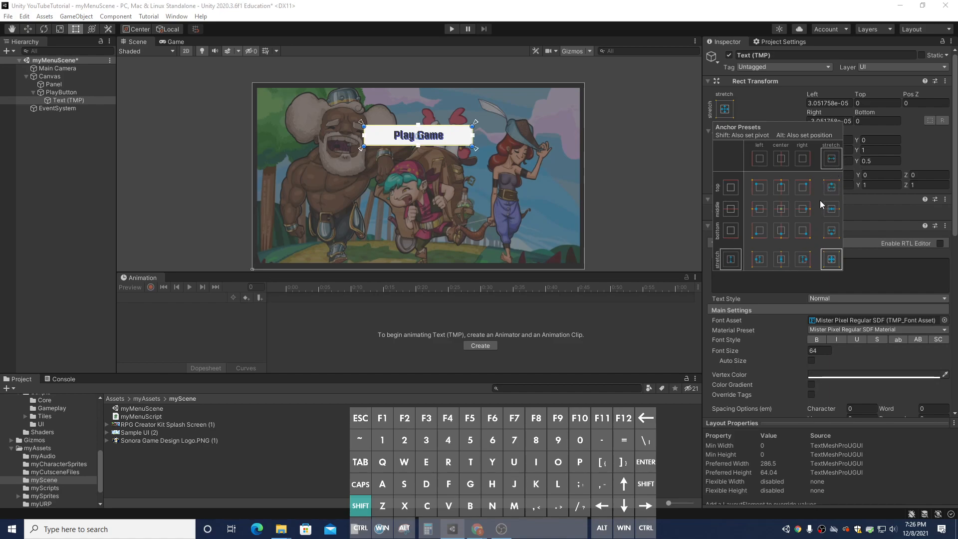
Check the highlighted color in PlayButton's Button component.
click(69, 94)
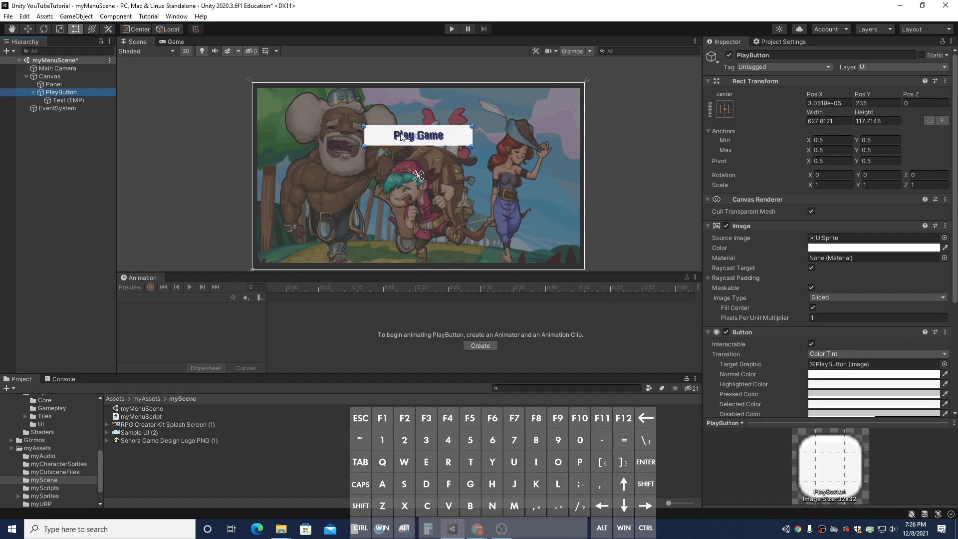
scroll(843, 356, down, 3)
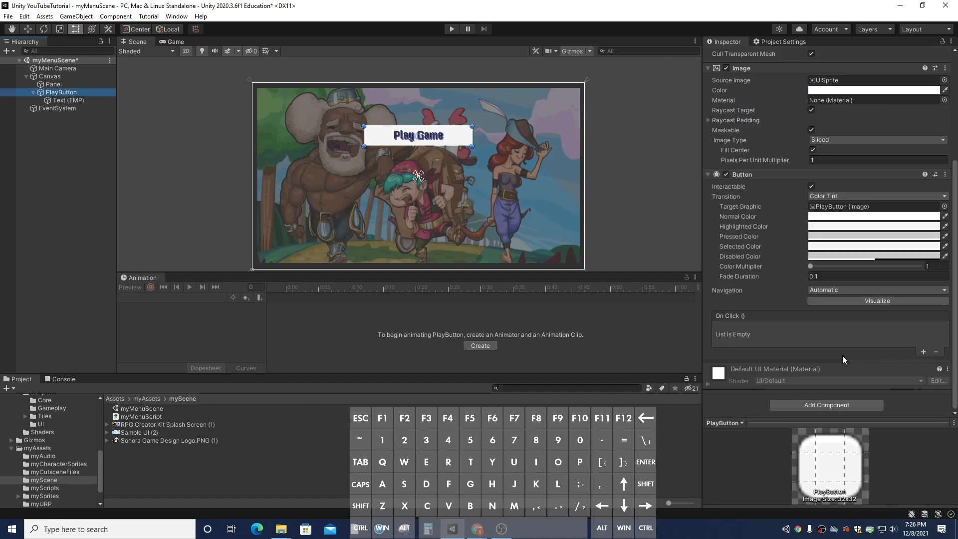
click(855, 226)
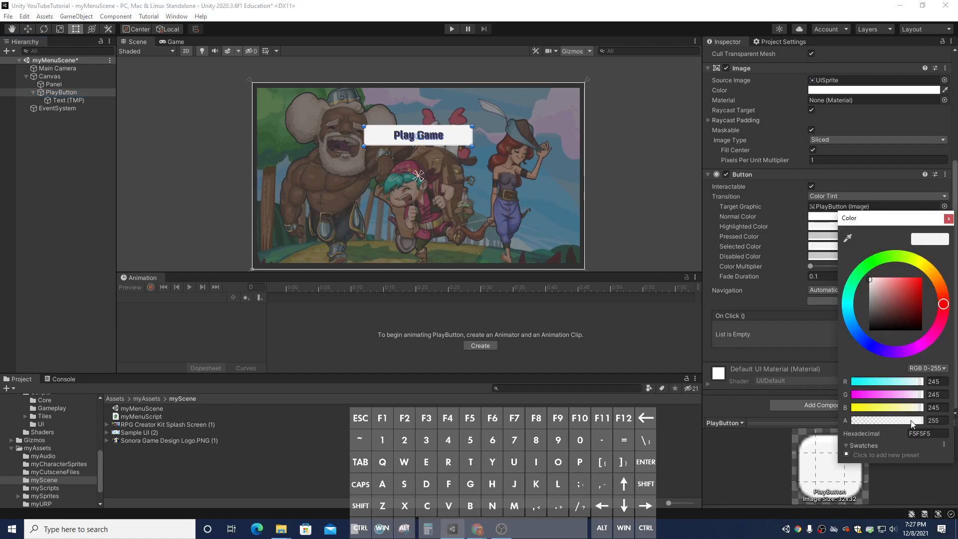
click(948, 218)
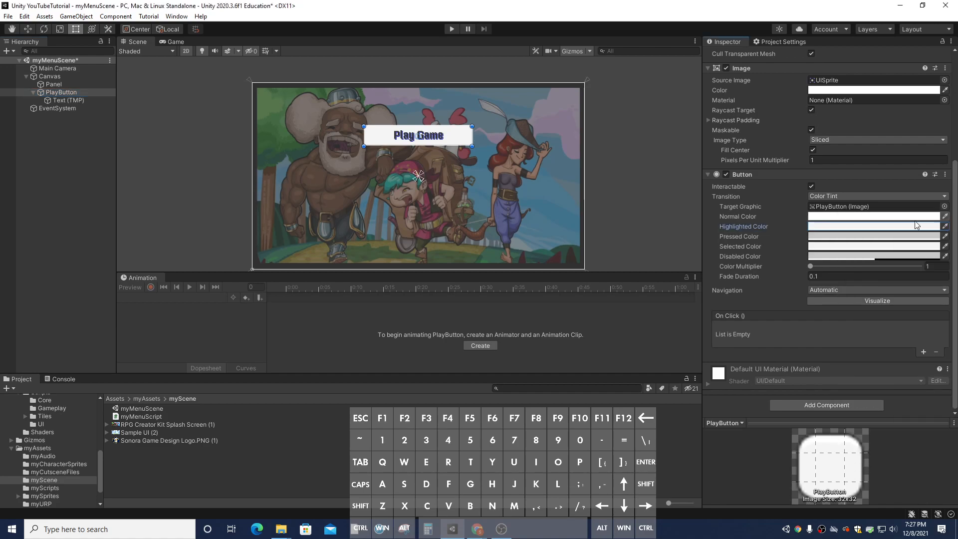
Set the alpha of PlayButton's normal color to 128.
click(881, 217)
drag(897, 410, 895, 412)
click(938, 411)
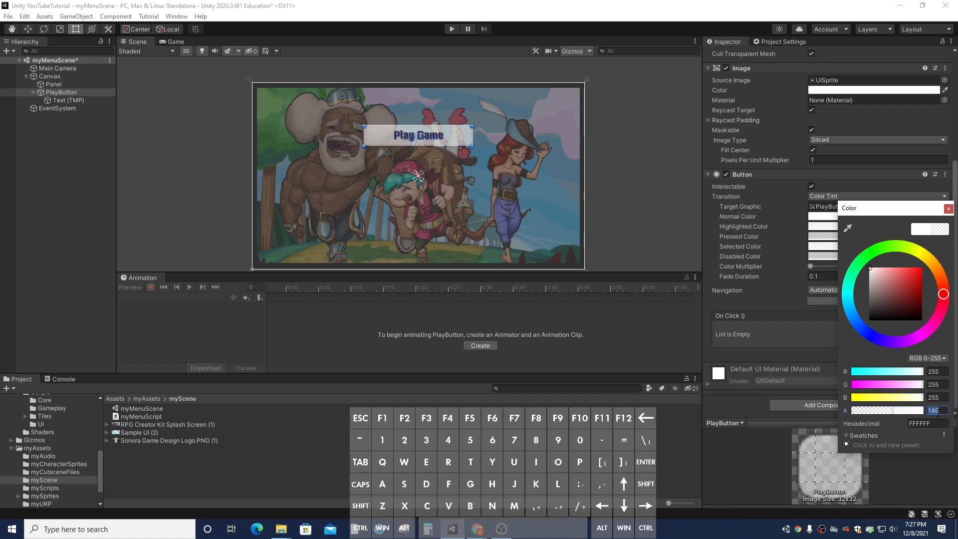
text(128)
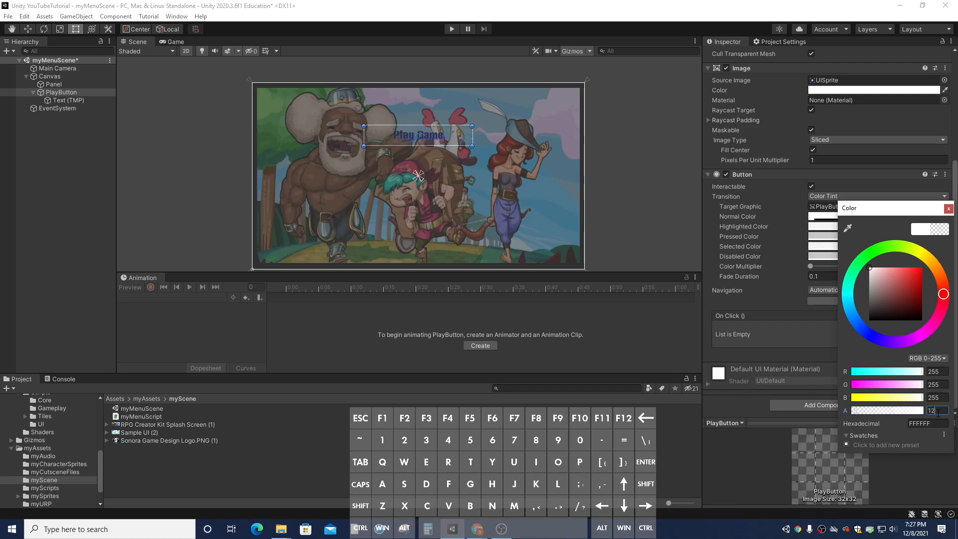
click(948, 209)
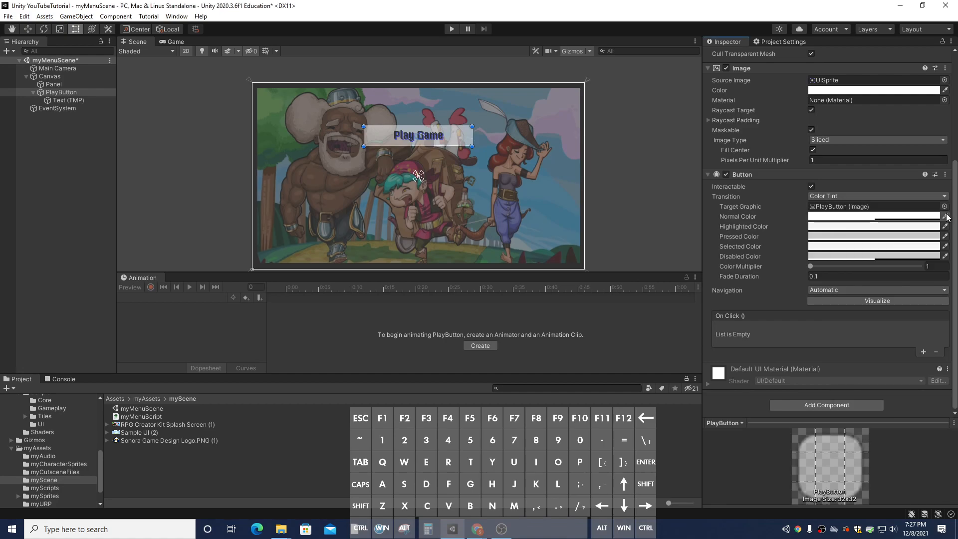
Set the alpha of PlayButton's highlighted color to 200 and check its selected color.
click(867, 227)
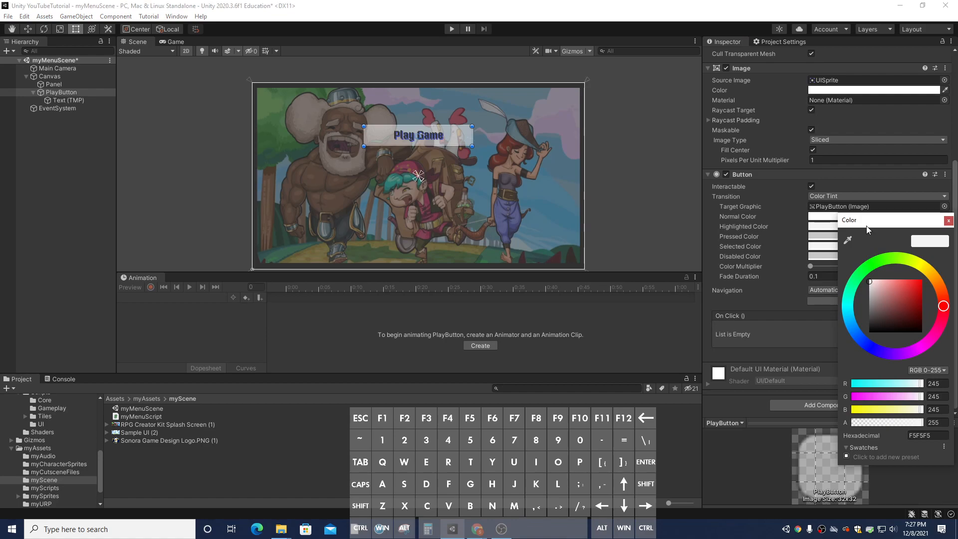
click(934, 423)
text(200)
click(949, 220)
click(886, 247)
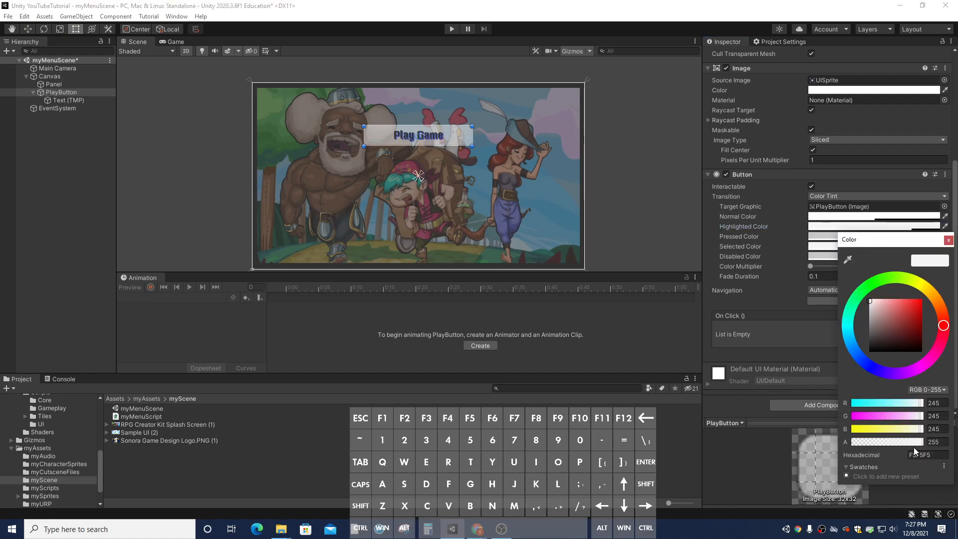
click(949, 241)
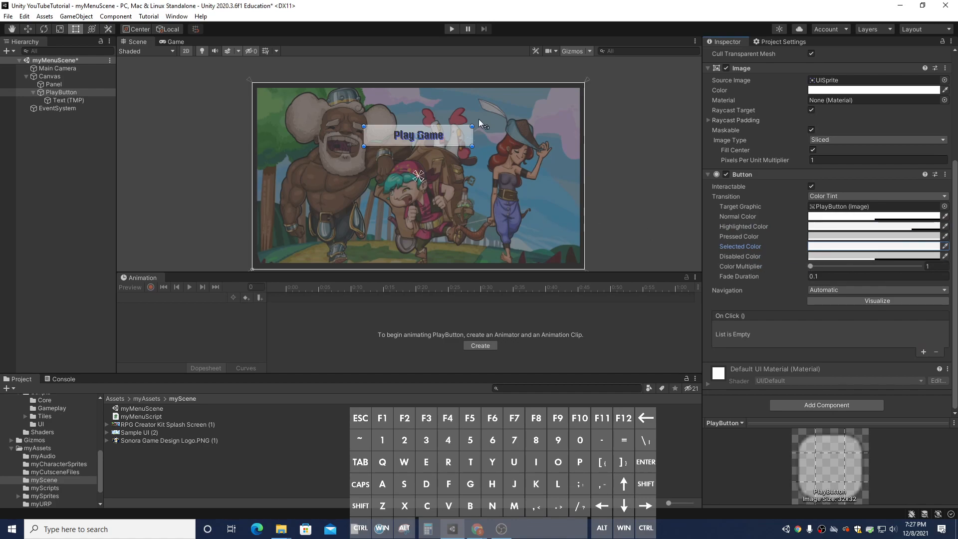
Test the Play Game button's highlight and click response in play mode, and return to editing.
click(456, 29)
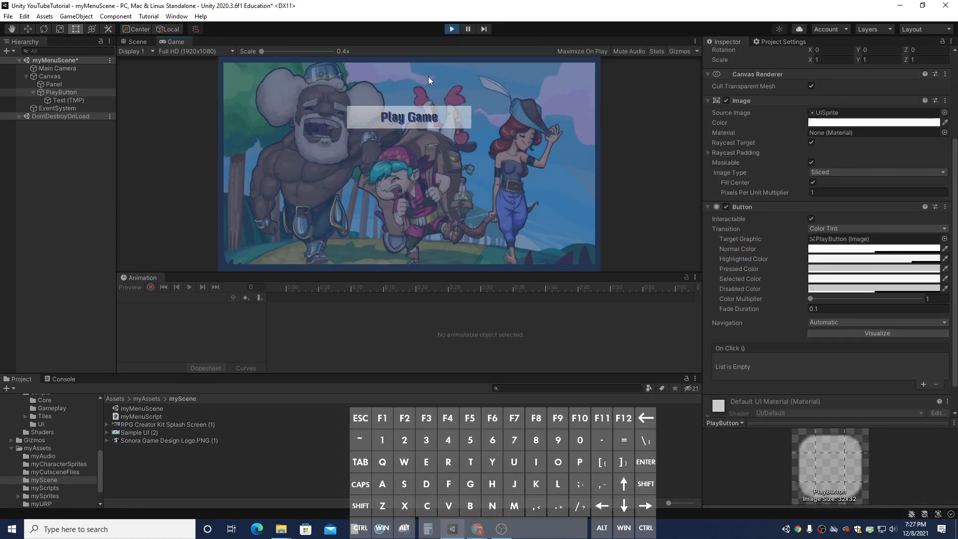
click(412, 120)
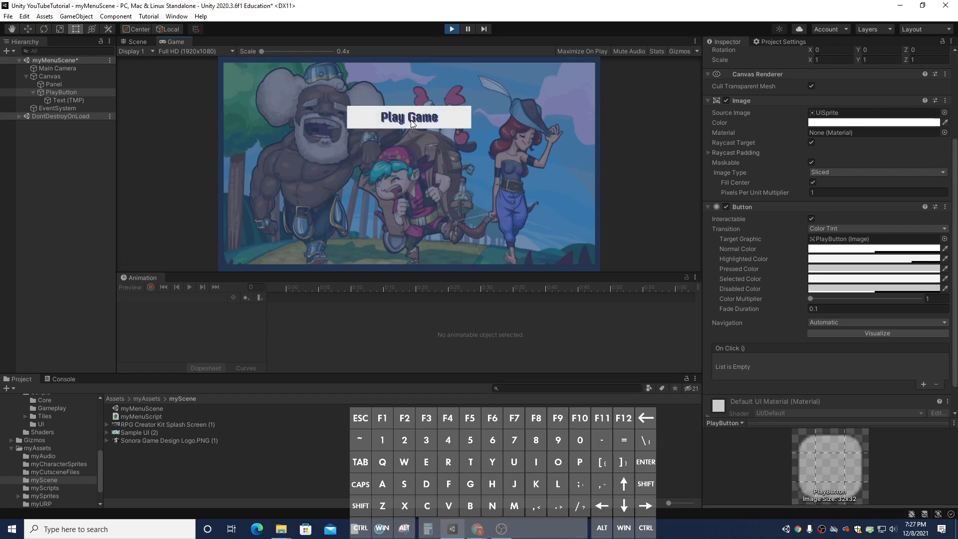
click(411, 120)
click(451, 29)
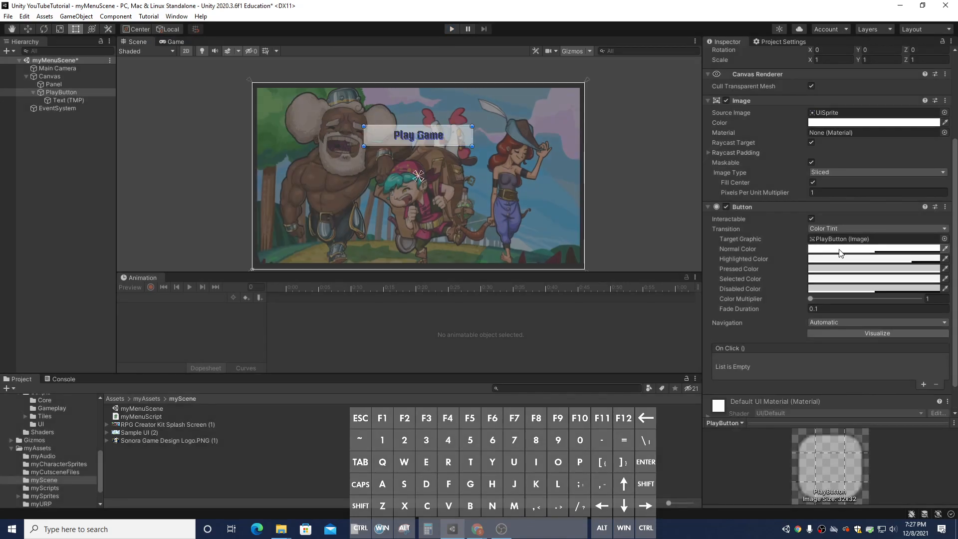
Examine PlayButton's component settings, the game preview, and the Panel and Canvas properties.
scroll(832, 246, down, 2)
scroll(831, 246, up, 5)
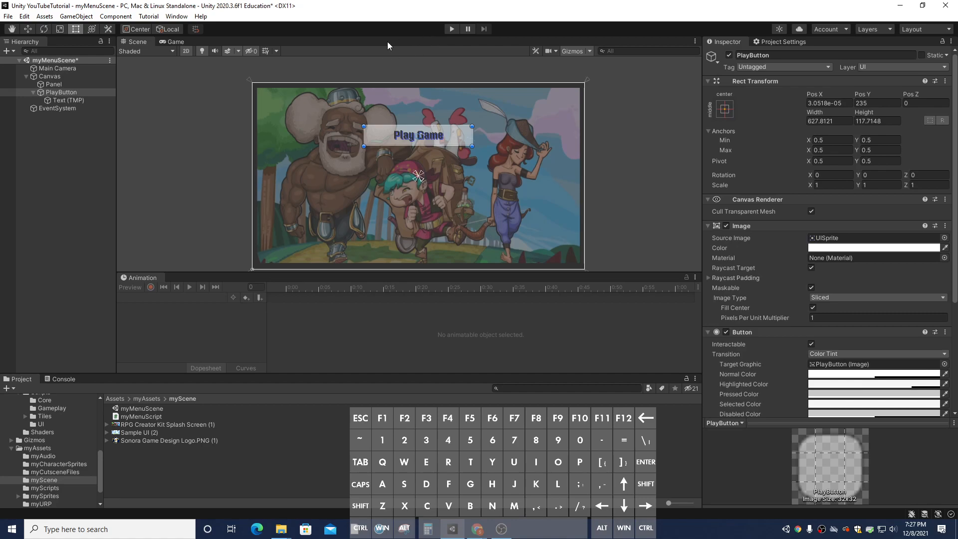
click(173, 42)
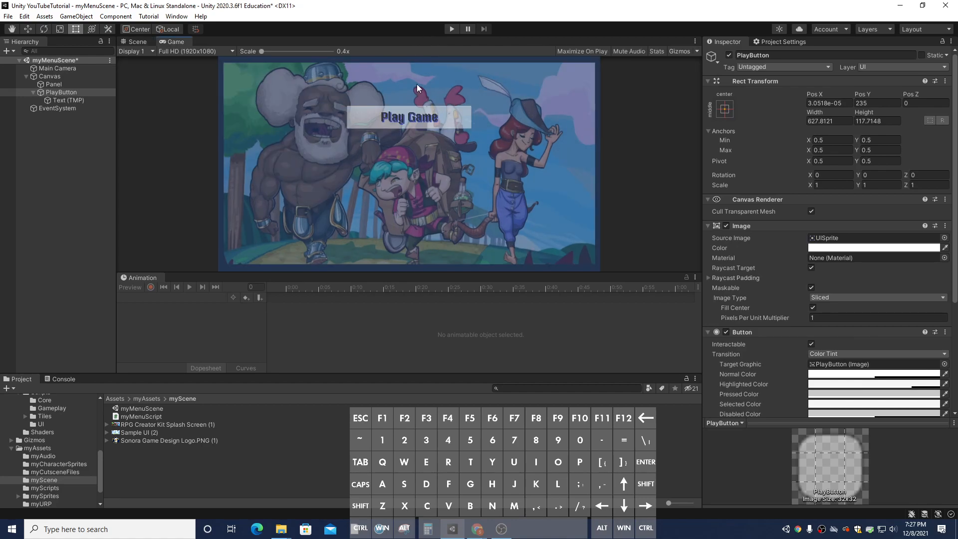
click(137, 41)
click(67, 86)
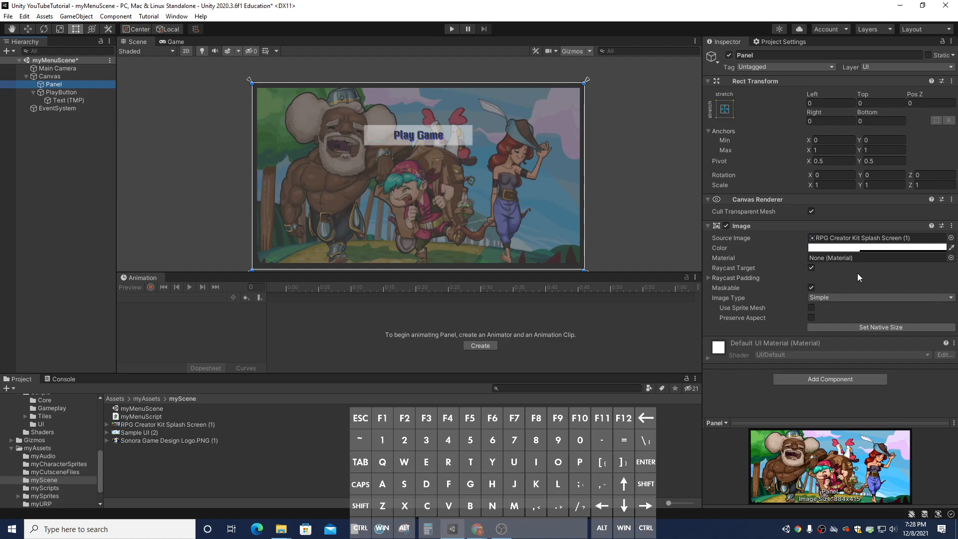
click(64, 76)
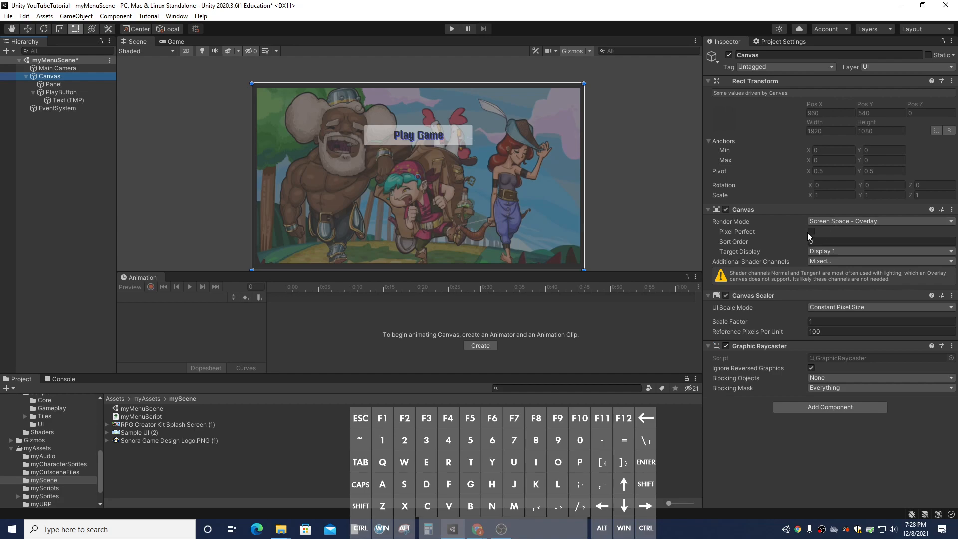
Raise the alpha of the Panel's image color slightly.
click(71, 83)
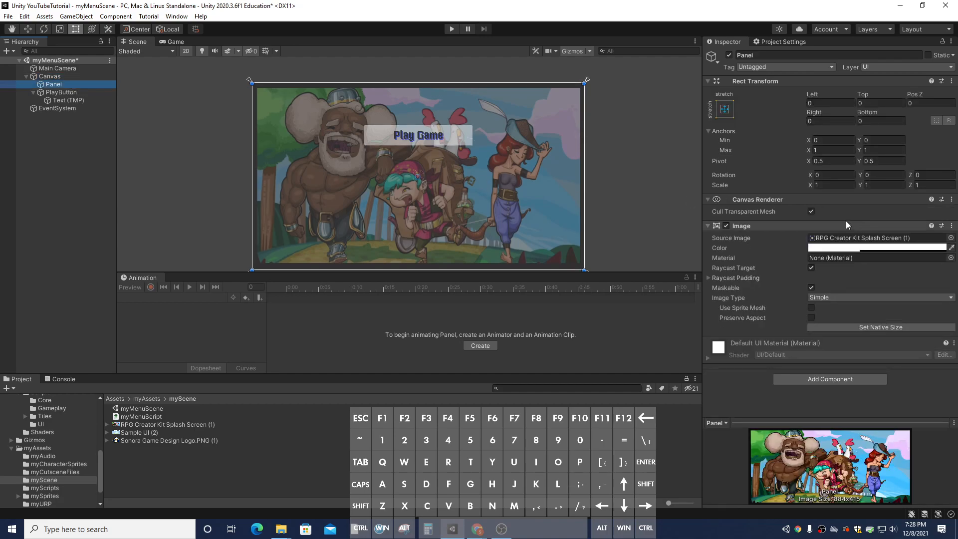
click(831, 248)
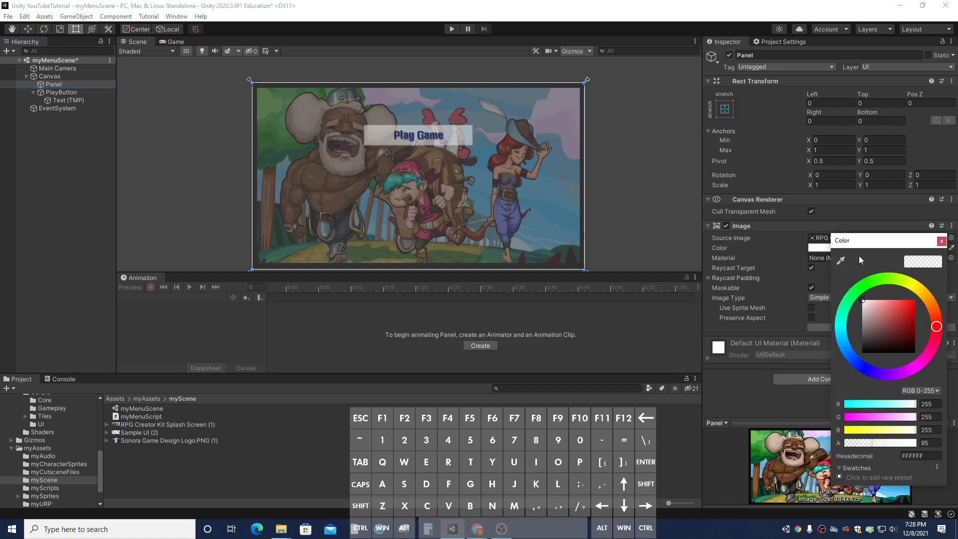
mouse_move(870, 442)
mouse_down()
mouse_move(941, 447)
mouse_move(875, 443)
mouse_up()
click(941, 243)
Look through the available materials and the raycast padding settings of the Panel's Image component.
click(936, 258)
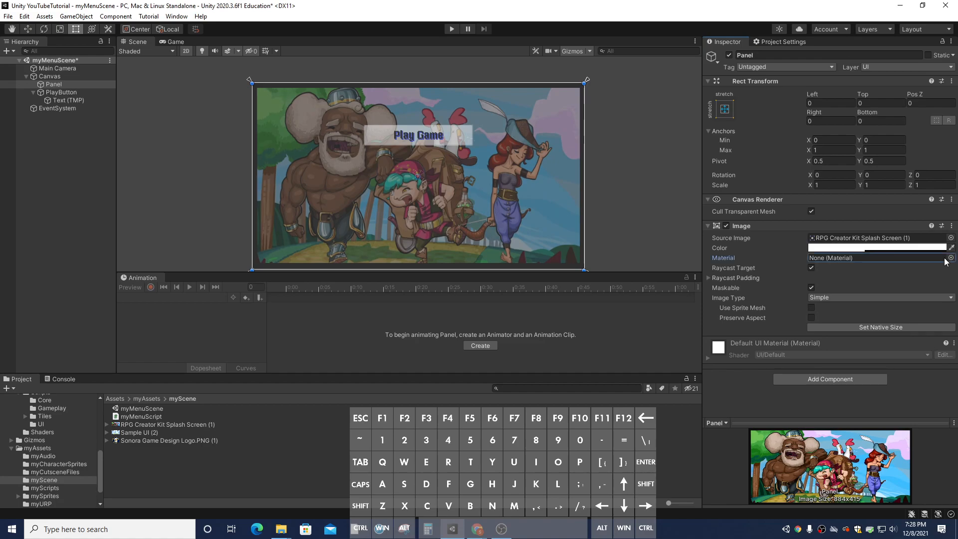
click(951, 258)
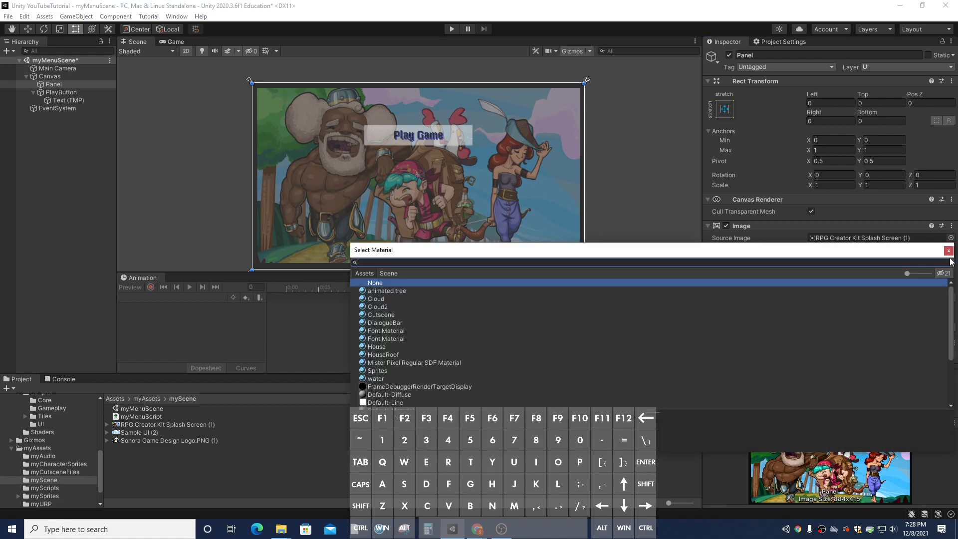
click(948, 250)
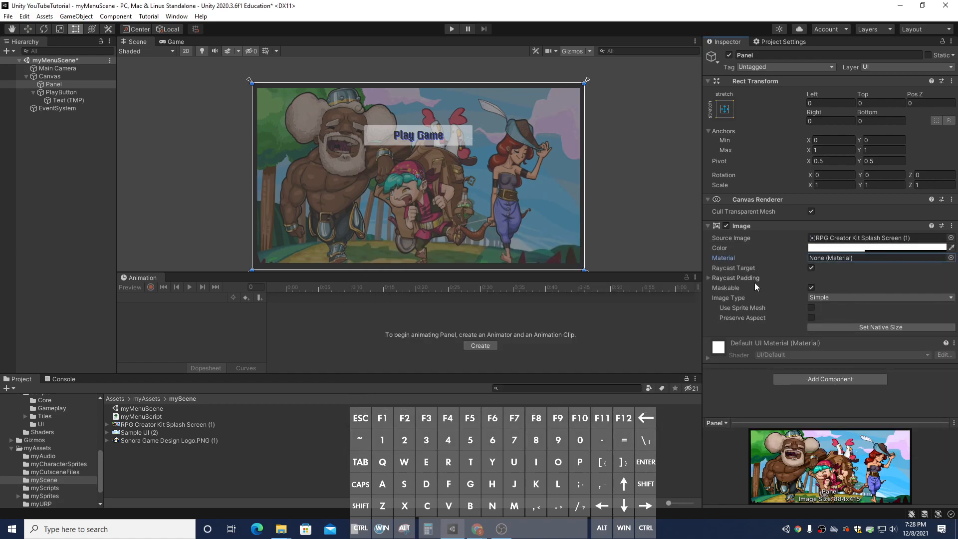
click(710, 278)
click(709, 278)
Inspect PlayButton, its text and the Panel, and review the Canvas's render mode, shader channel and sort order options.
click(72, 92)
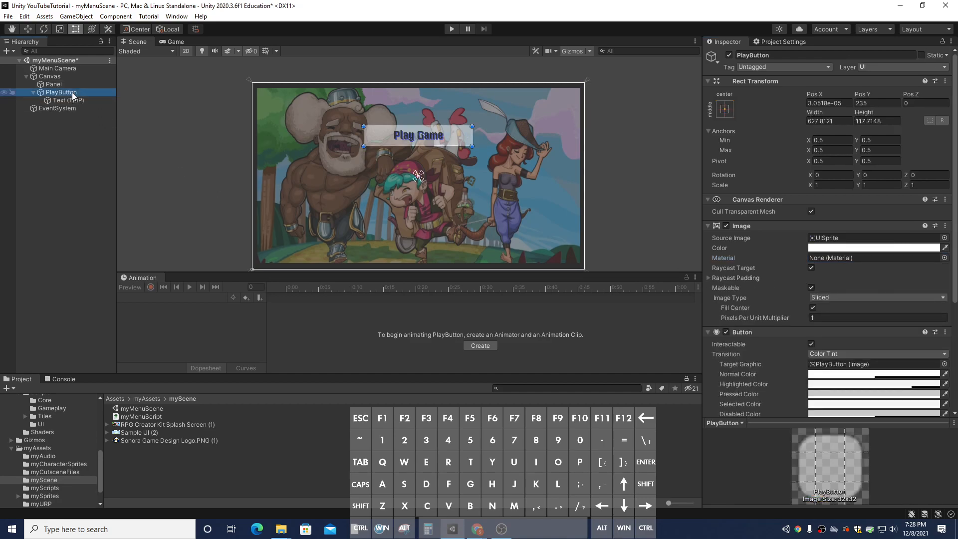
click(72, 99)
click(69, 85)
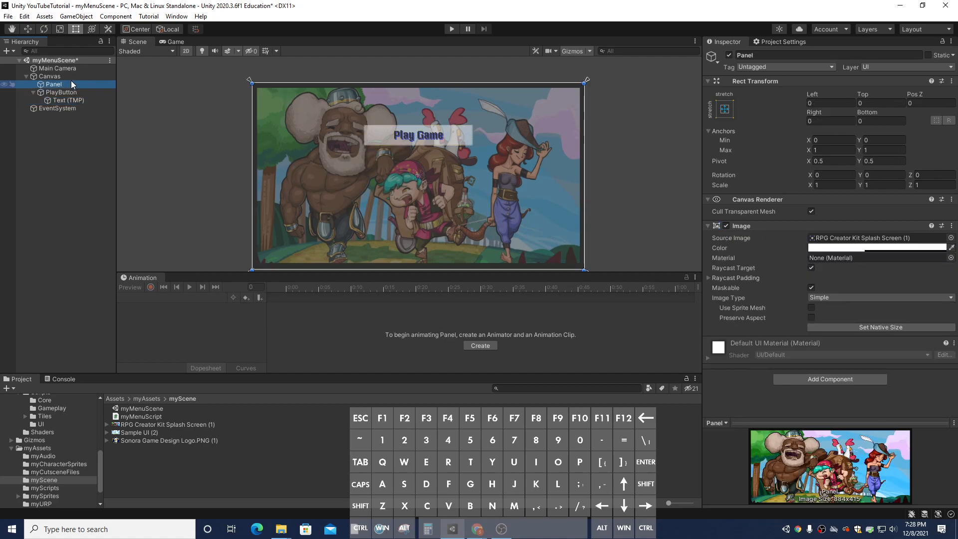
click(72, 78)
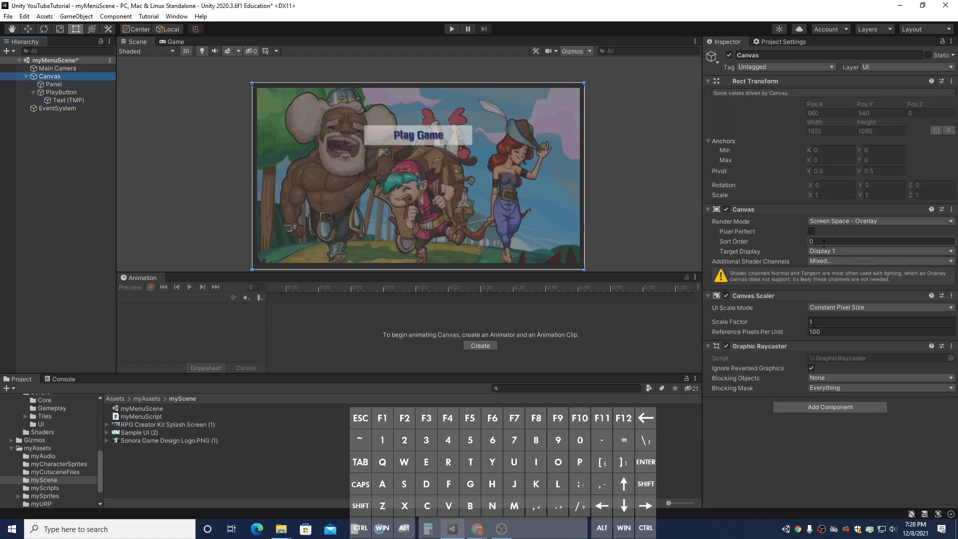
click(850, 221)
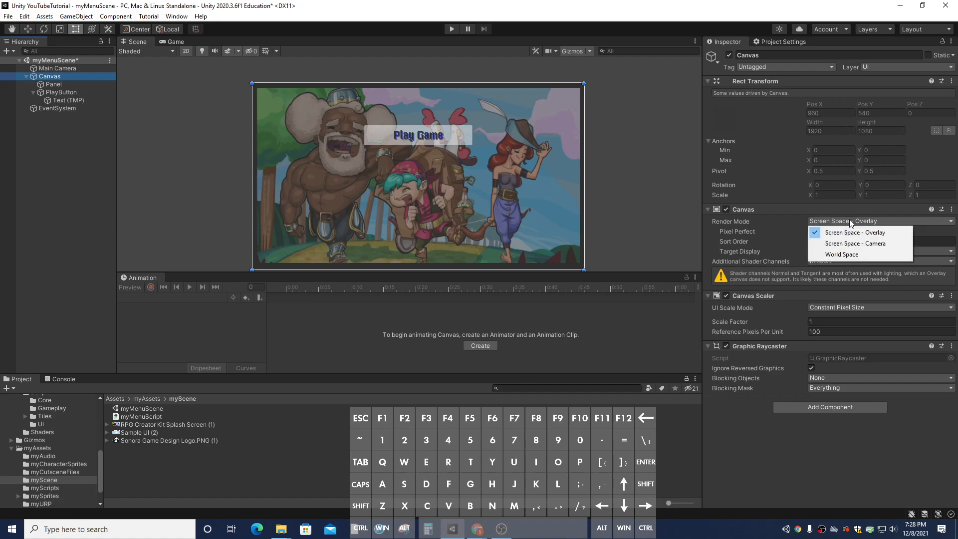
click(930, 228)
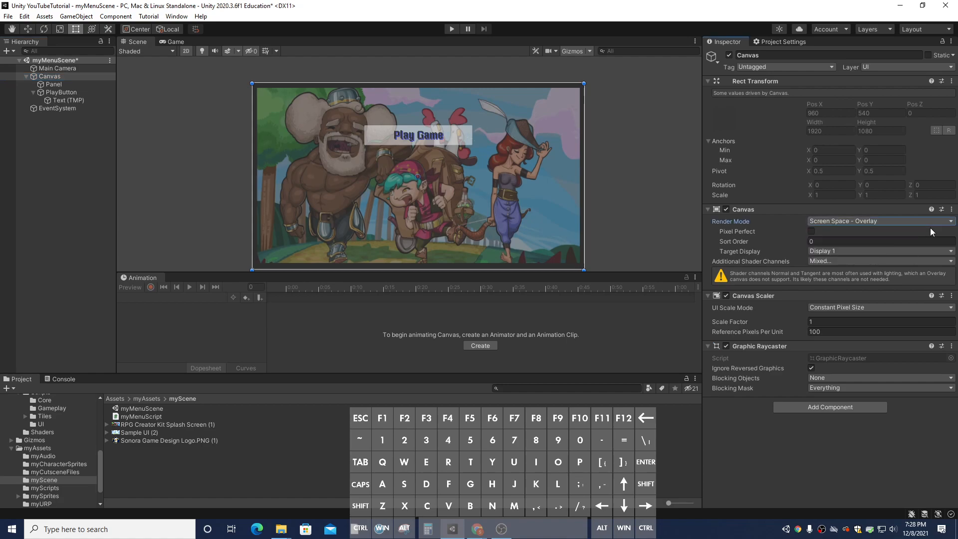
click(900, 260)
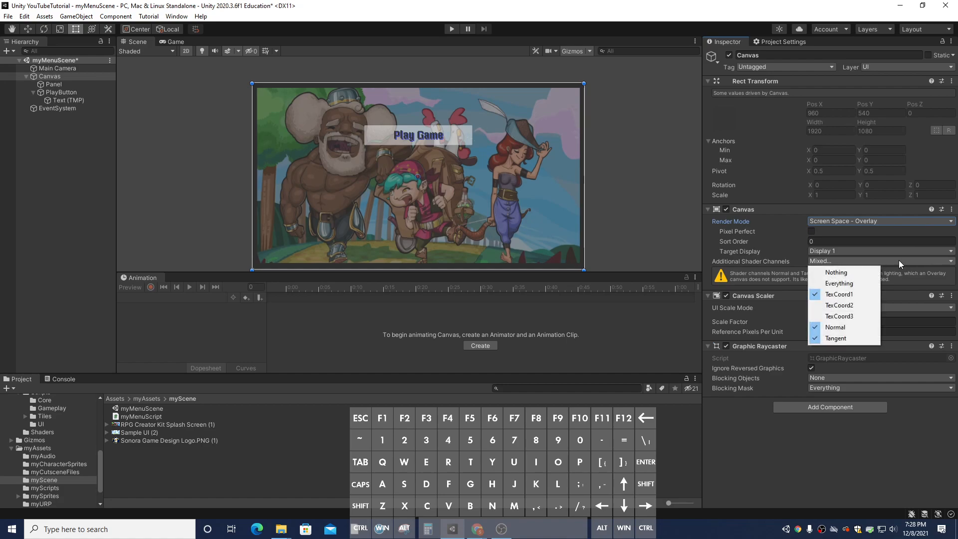
click(903, 240)
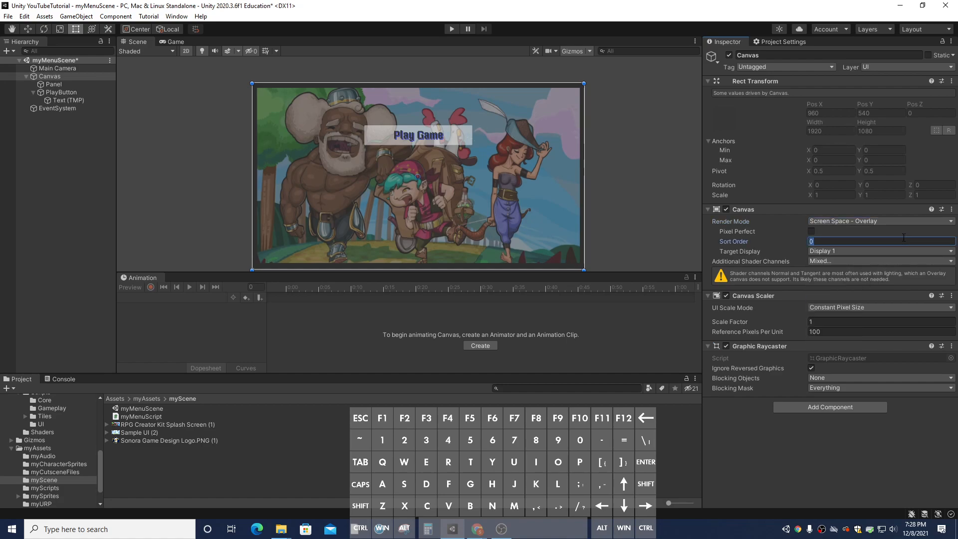
Recheck the material and image type options of the Panel's Image component.
click(50, 84)
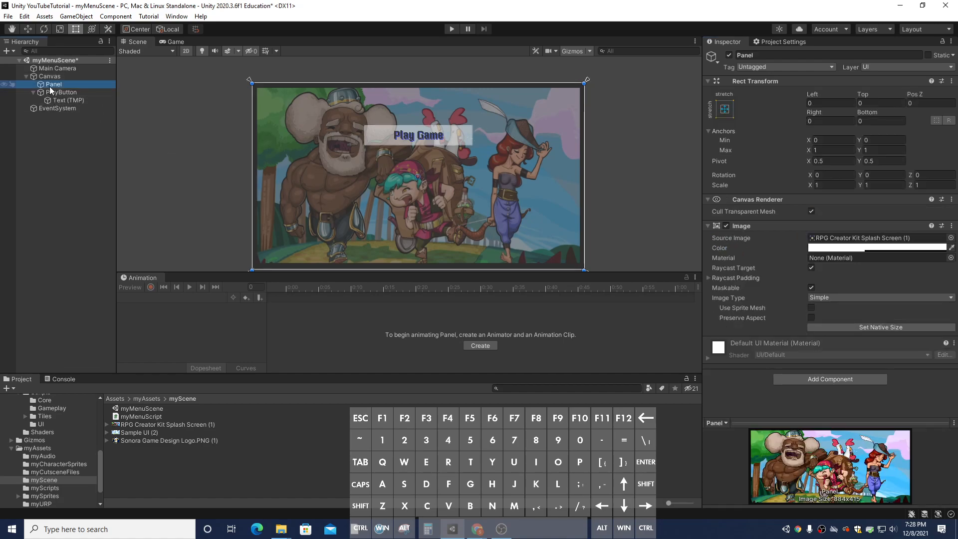
click(915, 258)
click(951, 258)
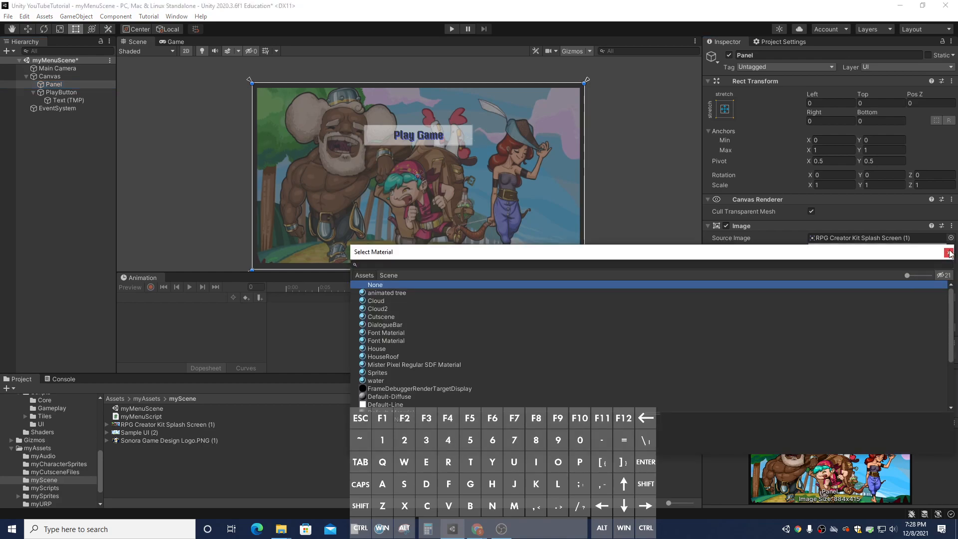
click(950, 253)
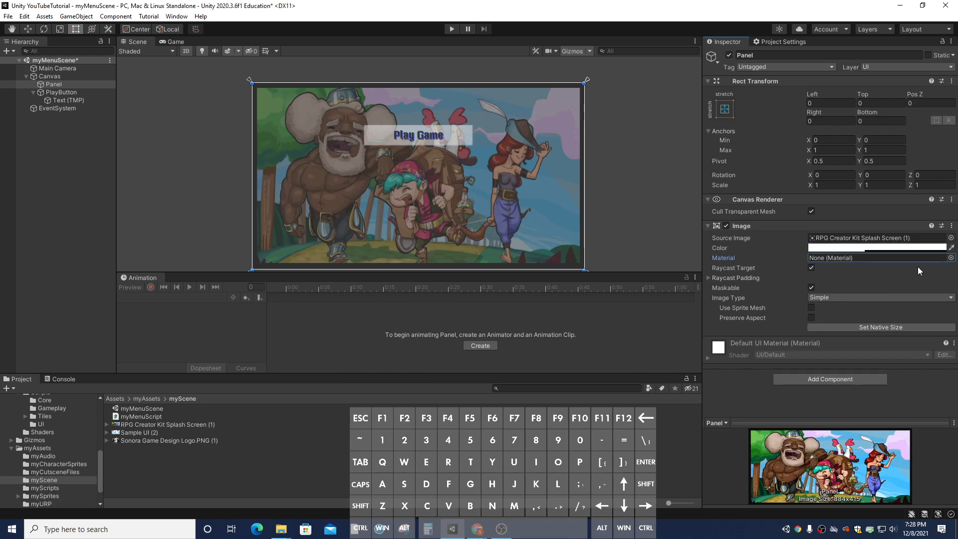
click(900, 297)
click(901, 284)
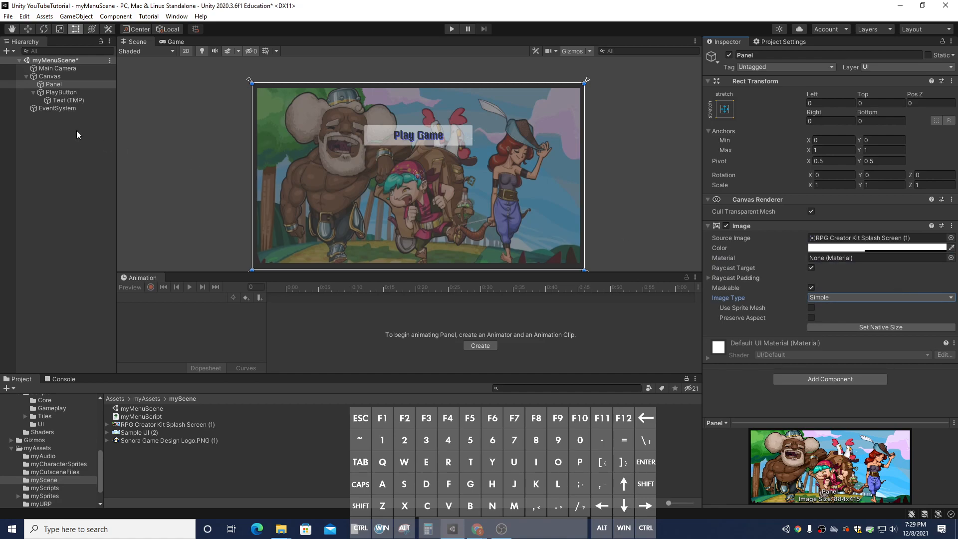
Collapse the Canvas's Rect Transform and review the components of PlayButton, its text and EventSystem.
click(38, 77)
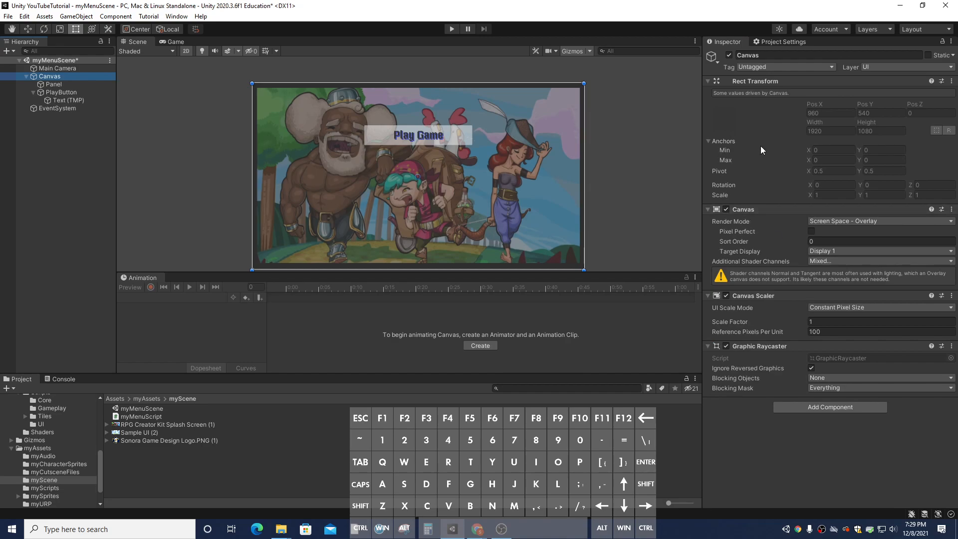
click(708, 81)
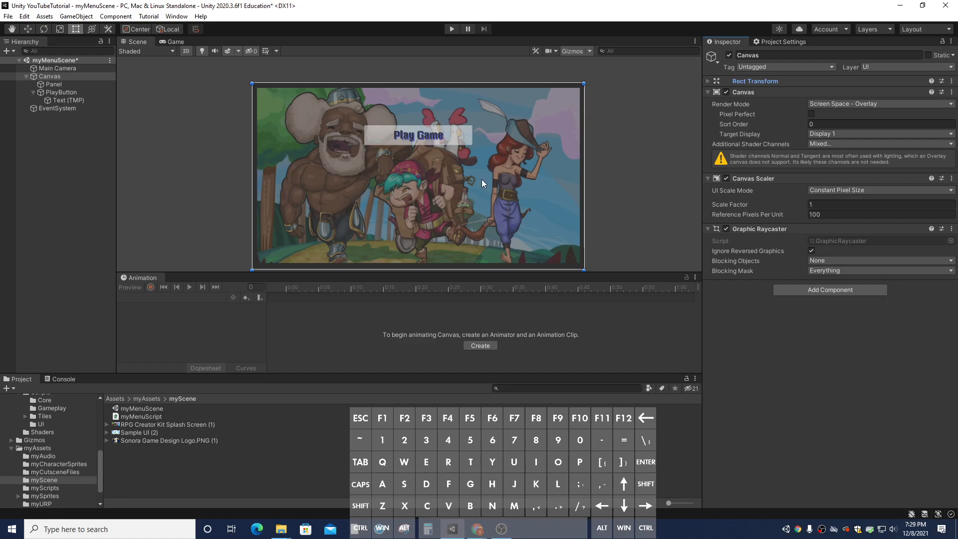
click(69, 93)
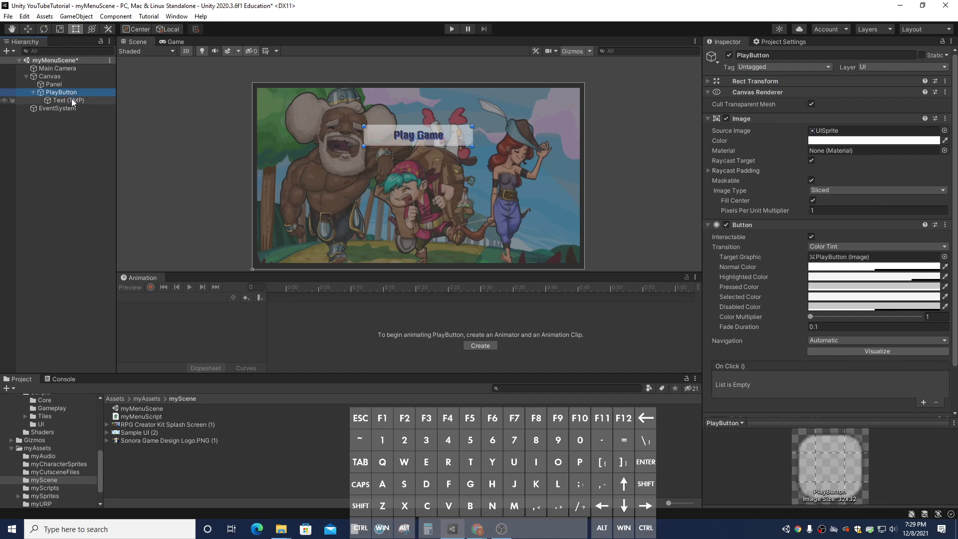
scroll(854, 261, down, 3)
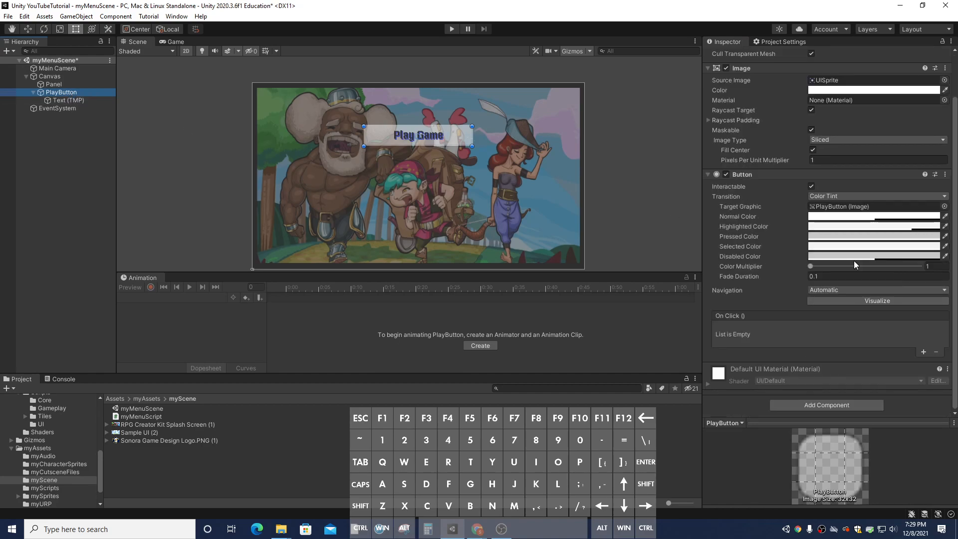
scroll(854, 261, up, 3)
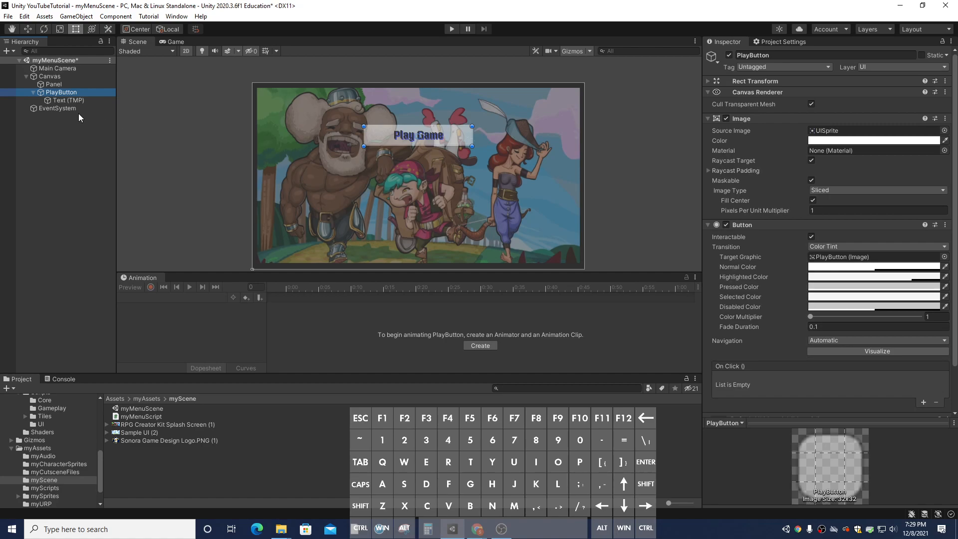
click(55, 101)
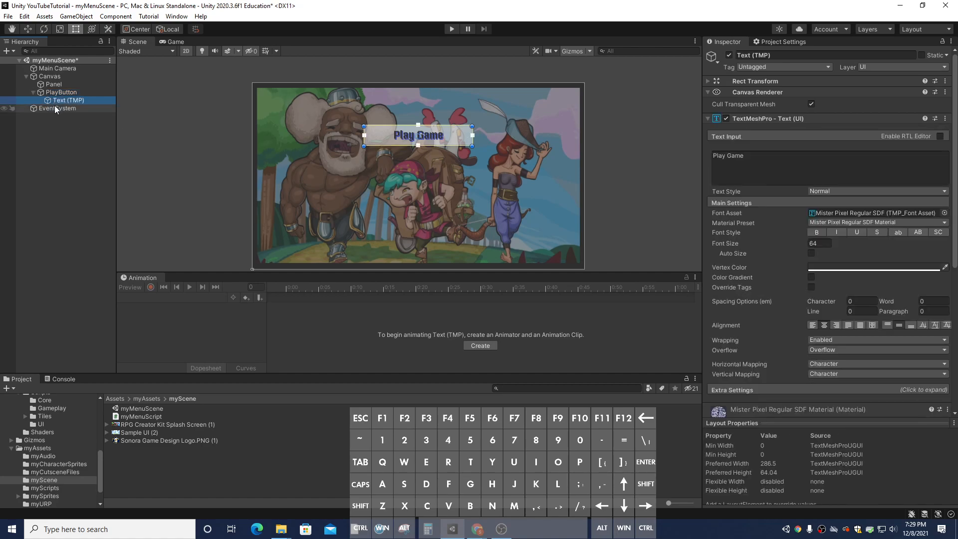
scroll(846, 239, down, 5)
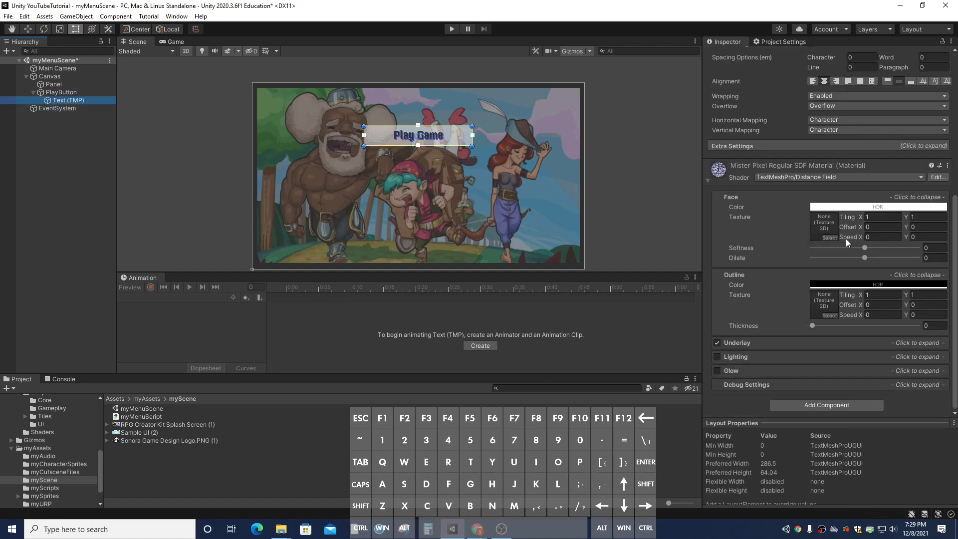
scroll(847, 239, up, 5)
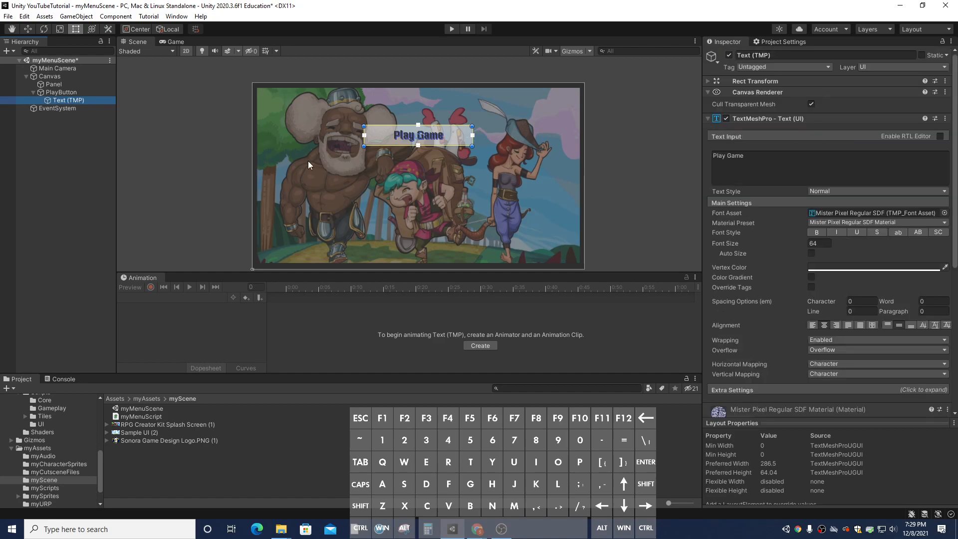
click(70, 106)
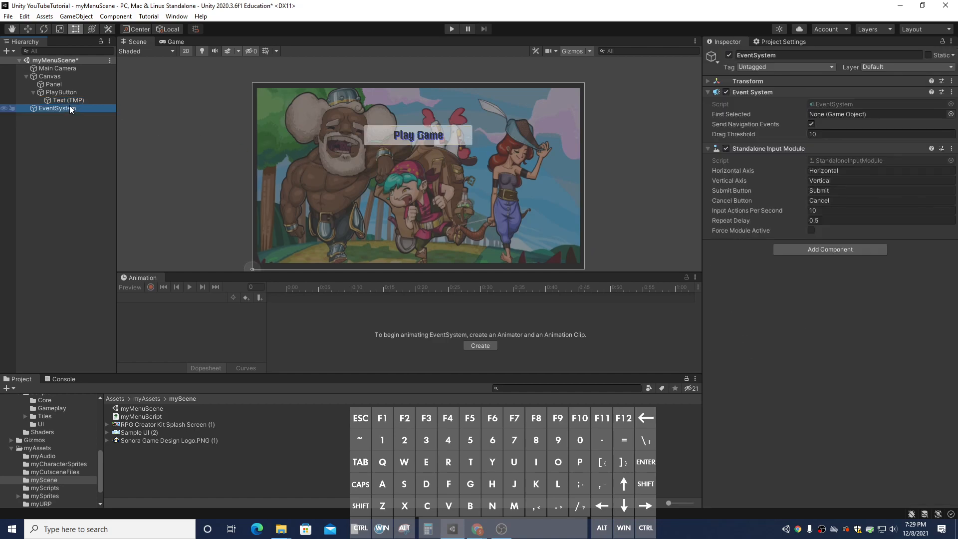
Duplicate PlayButton under the Canvas and rename the copy as Control Buttons.
click(73, 99)
click(76, 92)
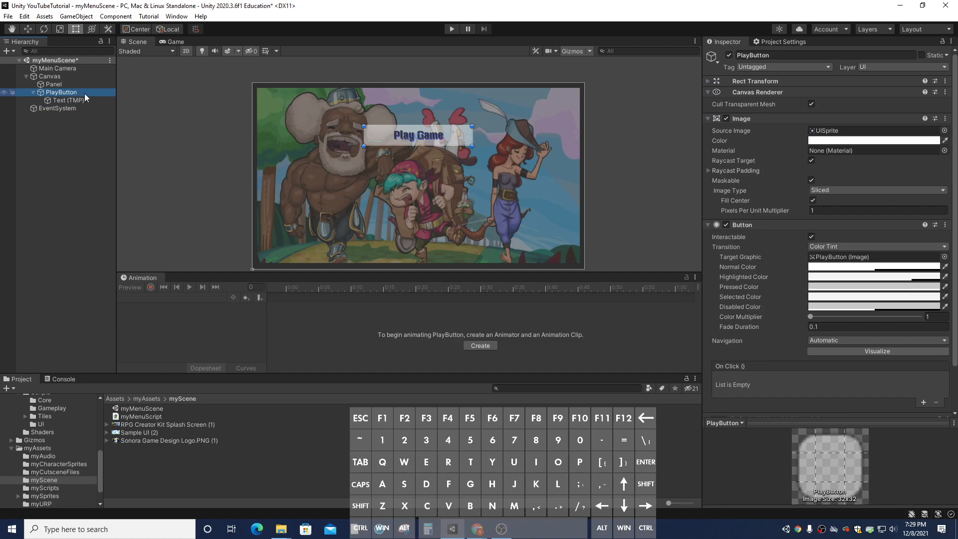
right_click(57, 93)
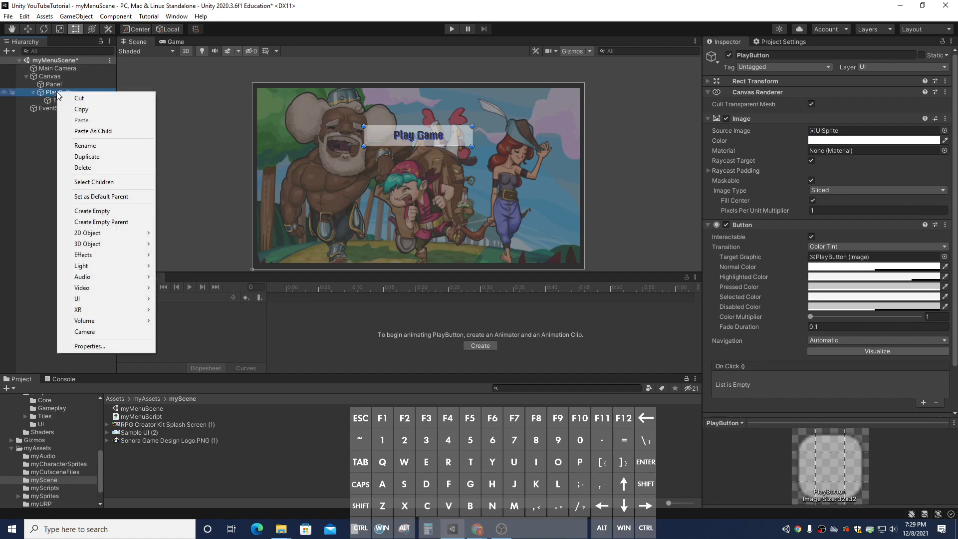
click(75, 155)
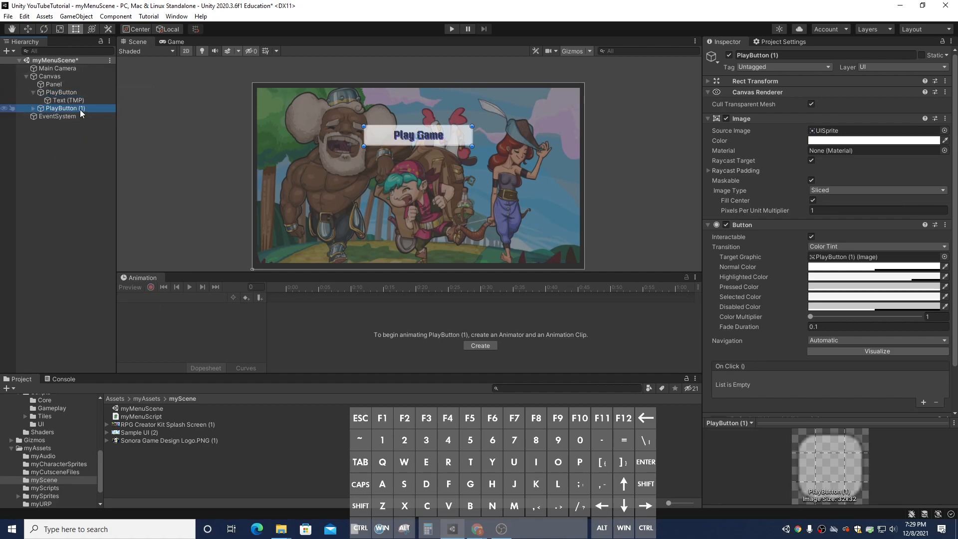
double_click(80, 109)
right_click(80, 110)
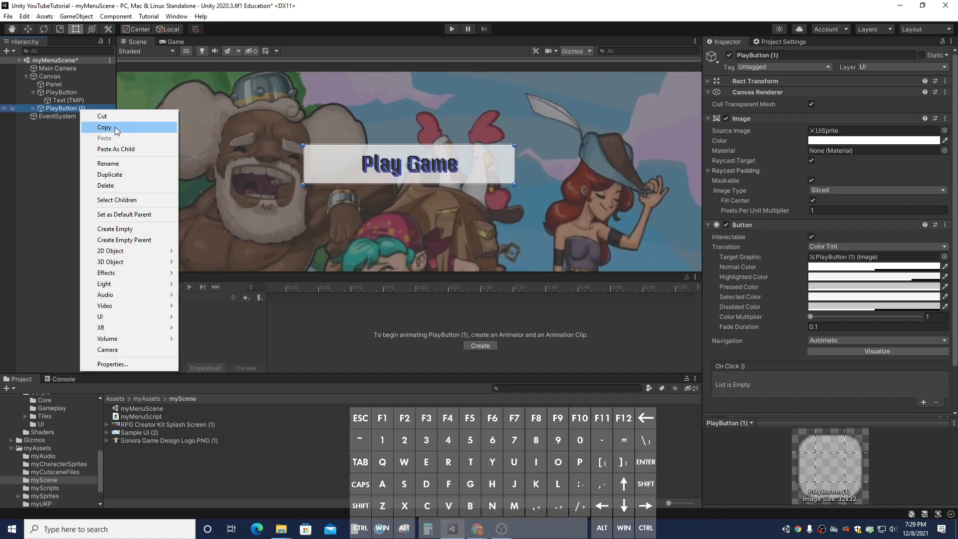
click(118, 164)
text(Control Buttons)
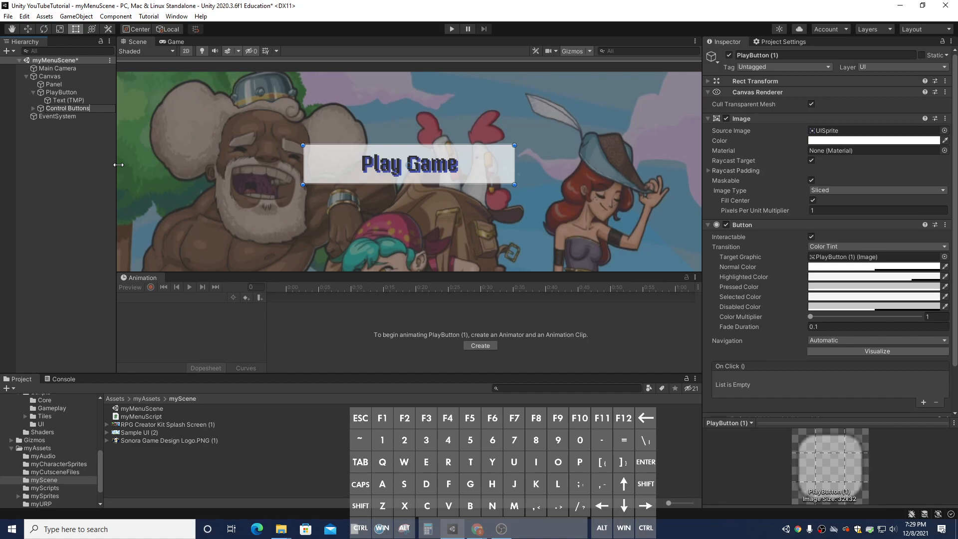
key(Return)
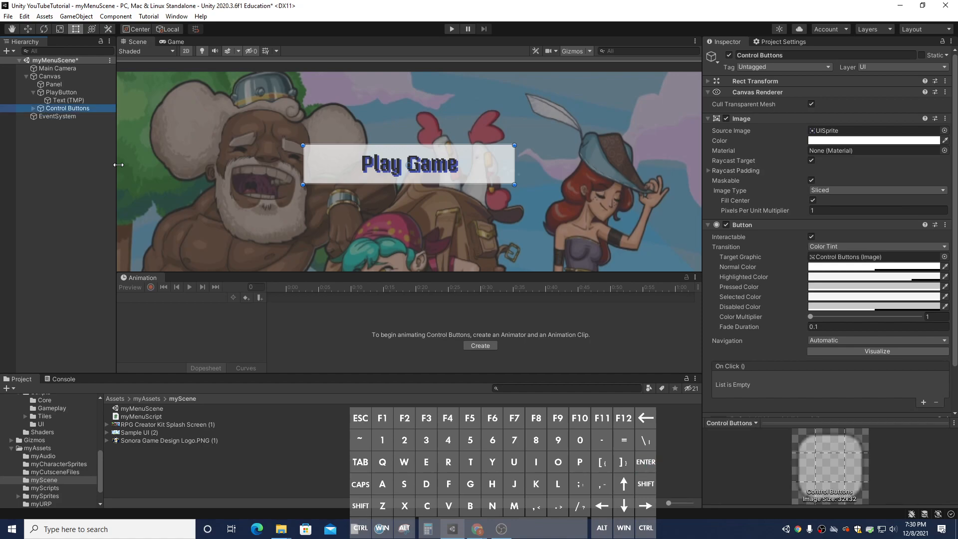
Duplicate Control Buttons and rename the copy as Exit Button.
right_click(79, 110)
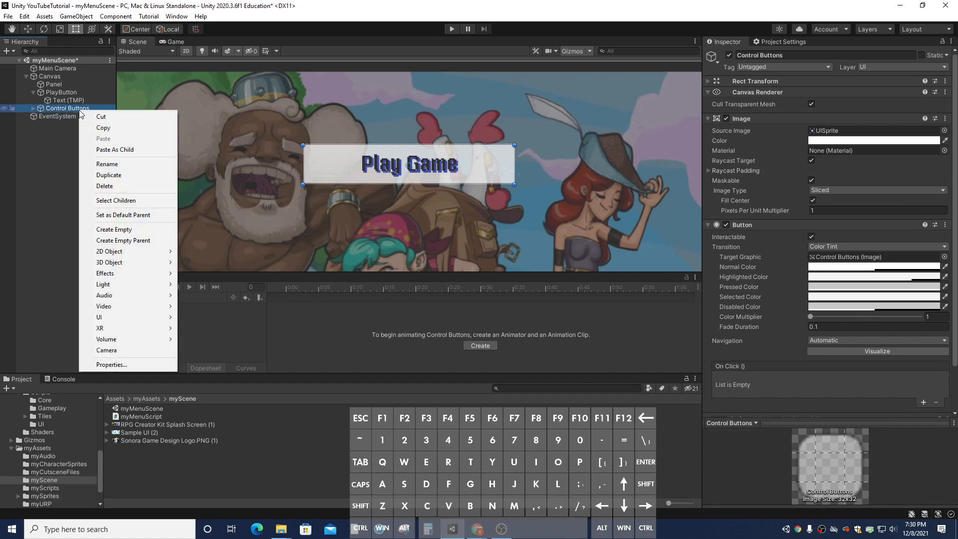
click(107, 176)
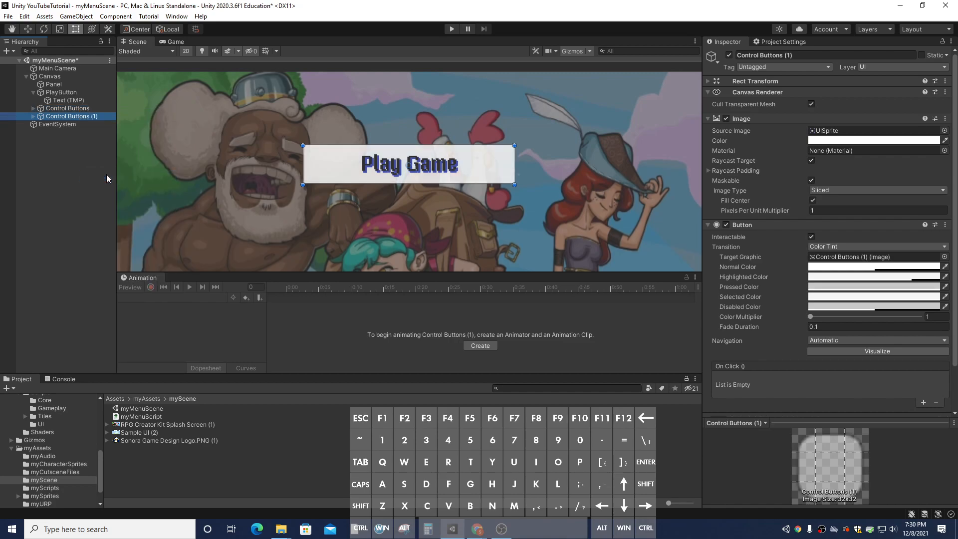
right_click(82, 115)
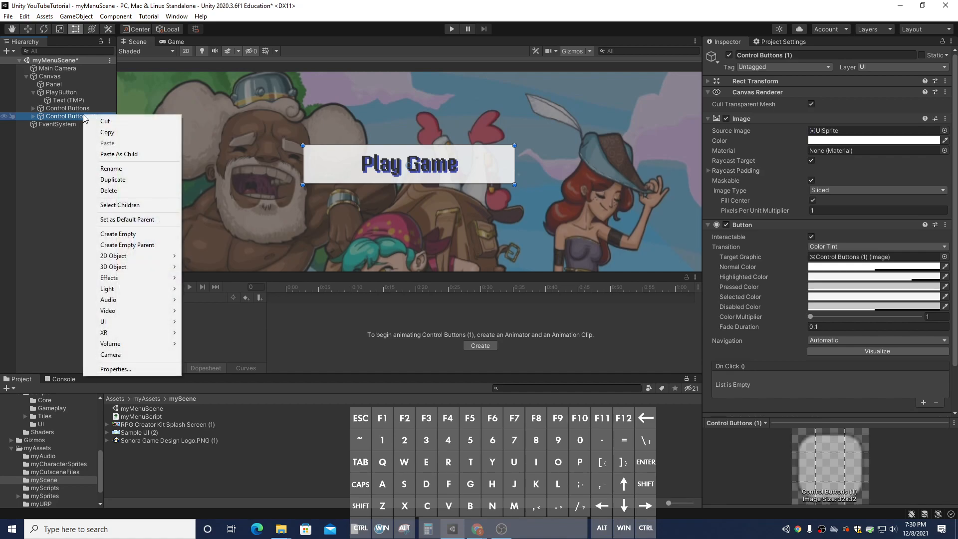
click(107, 168)
text(Exit Button)
key(Return)
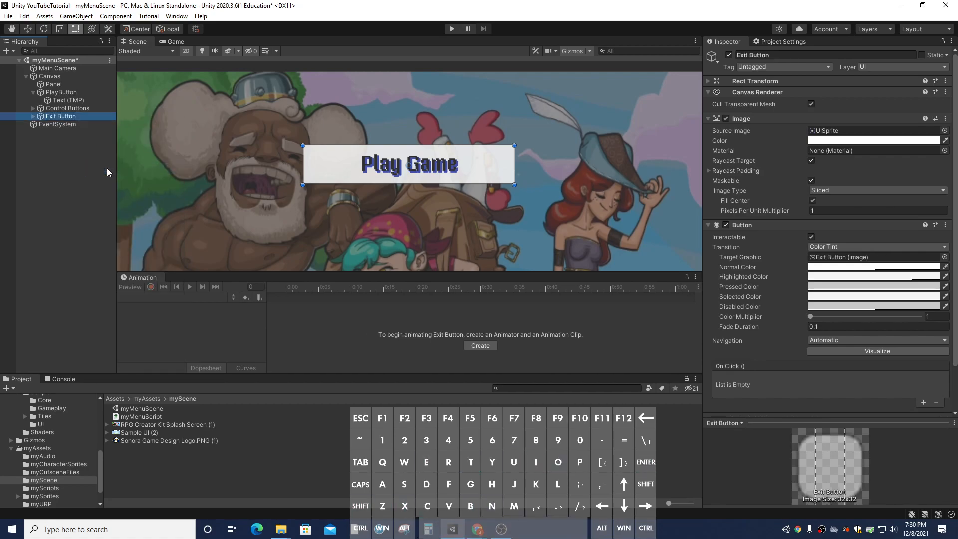
Move Control Buttons straight down in the scene so it sits below the original Play Game button.
click(33, 93)
click(46, 100)
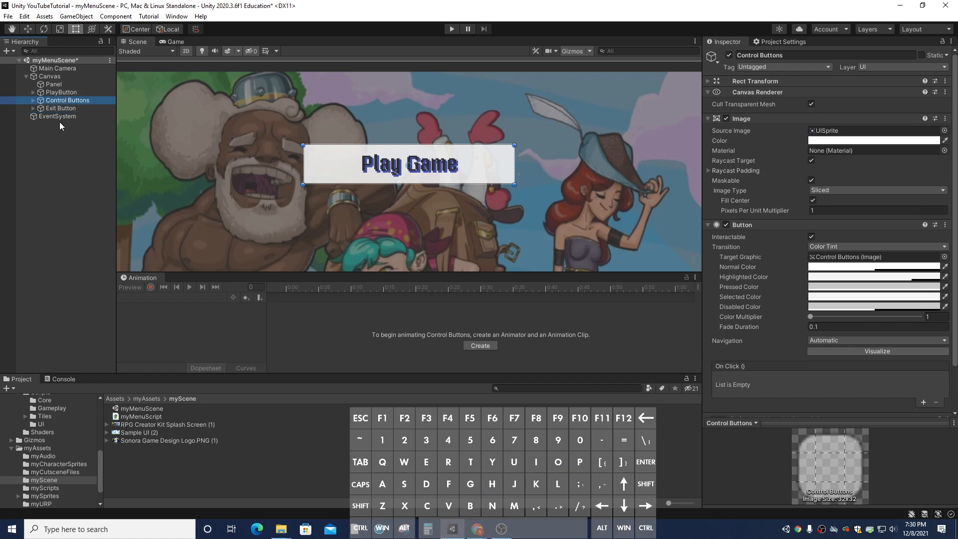
click(29, 29)
scroll(429, 172, down, 2)
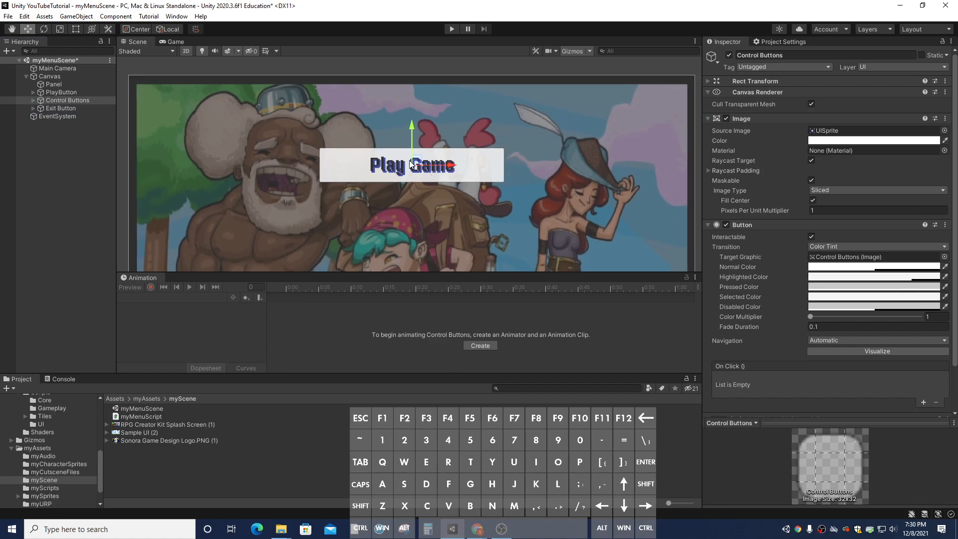
drag(413, 157, 416, 221)
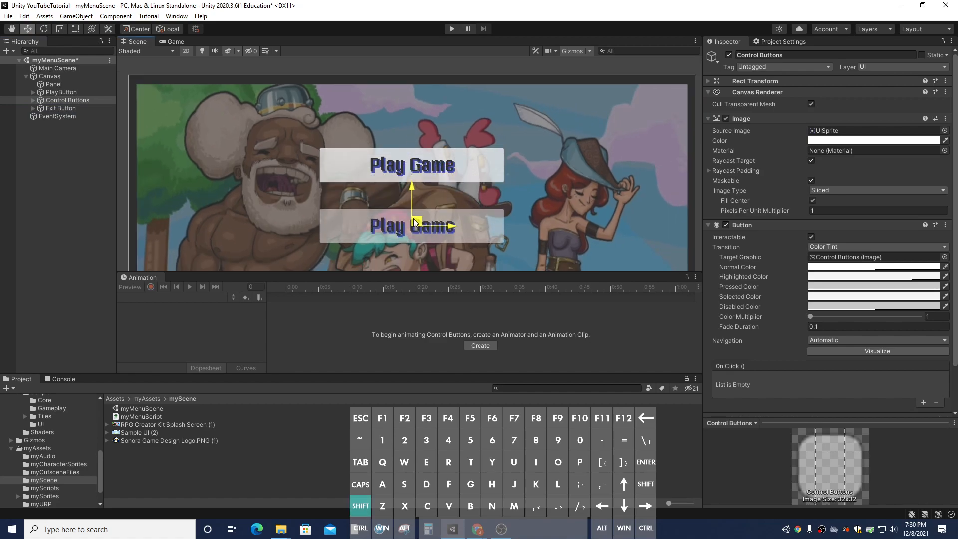
scroll(411, 208, down, 2)
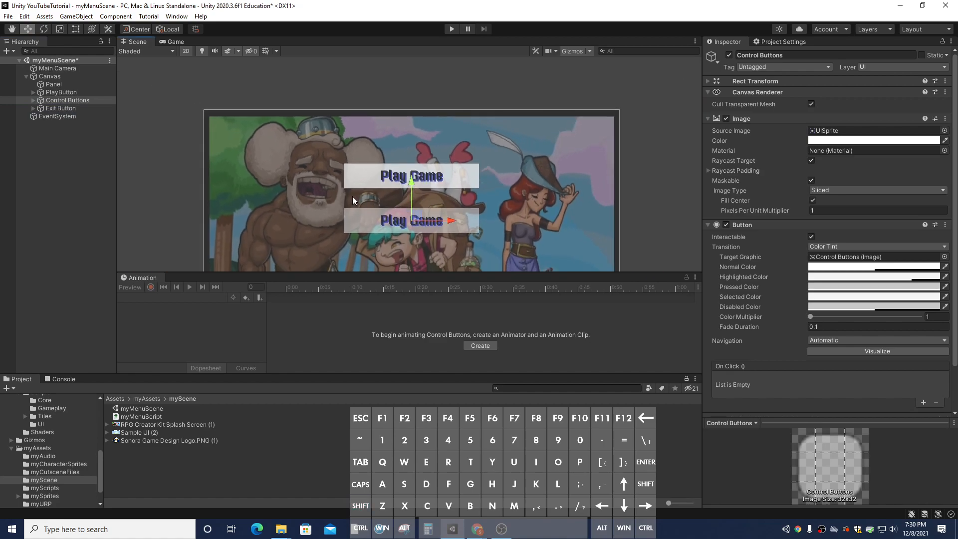
Move Exit Button straight down below Control Buttons, spacing the three menu buttons evenly.
click(56, 109)
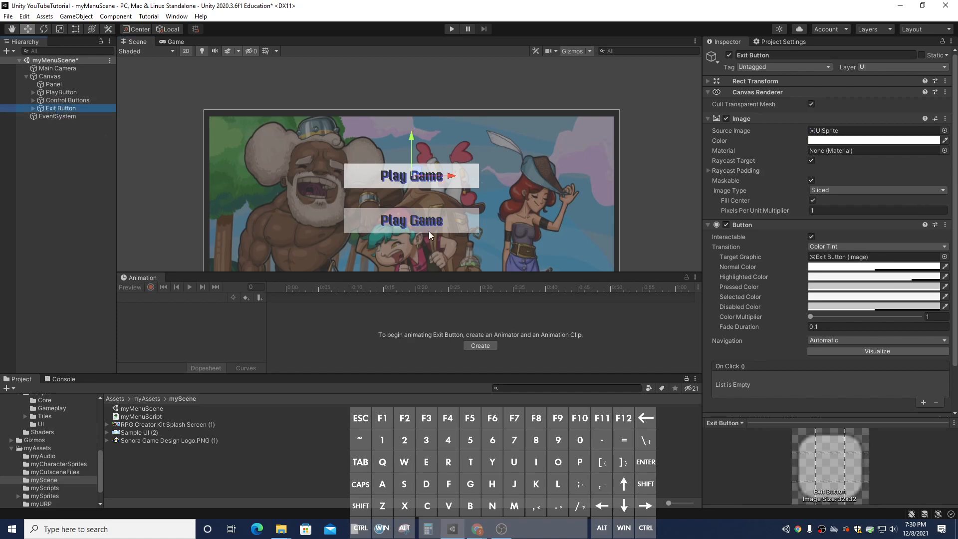
shift+drag(419, 174, 416, 265)
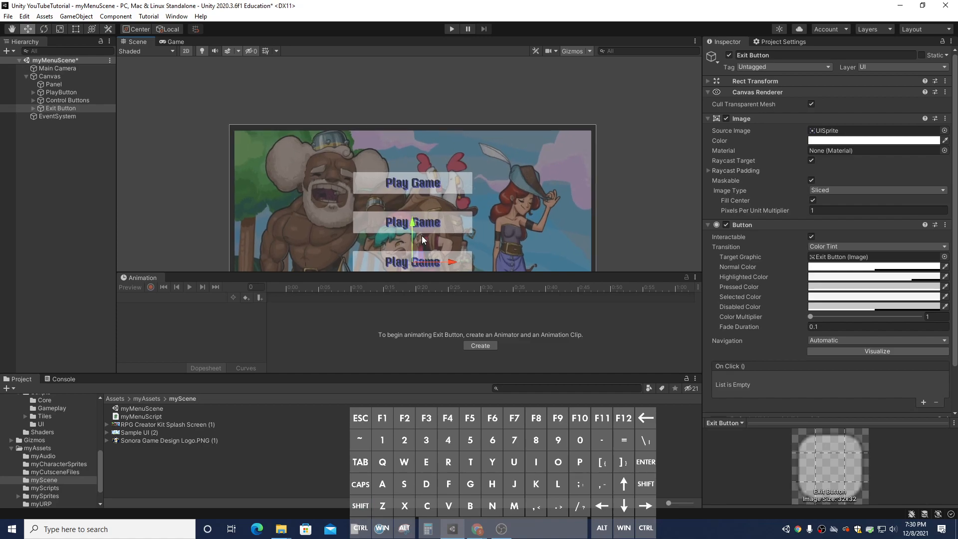
middle_drag(421, 236, 408, 177)
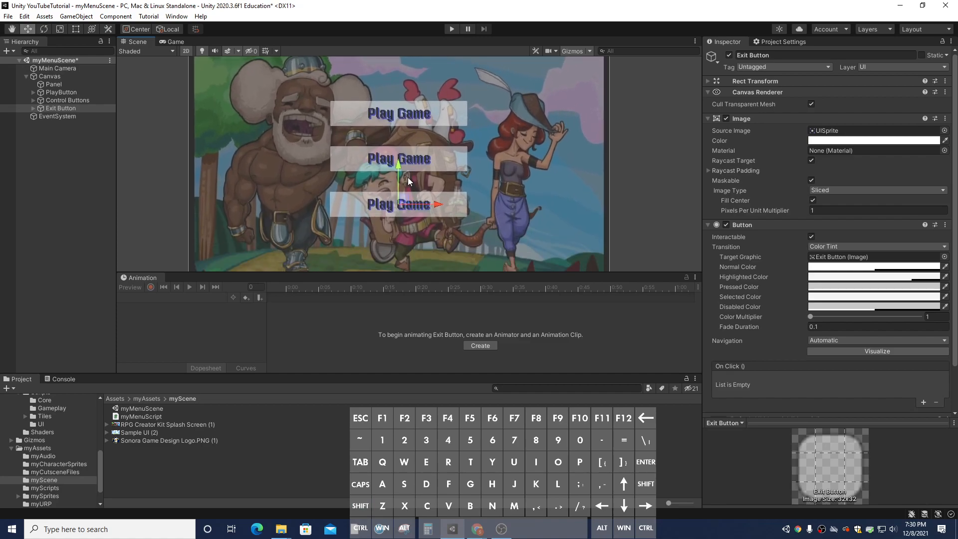
scroll(403, 178, down, 2)
drag(404, 195, 403, 201)
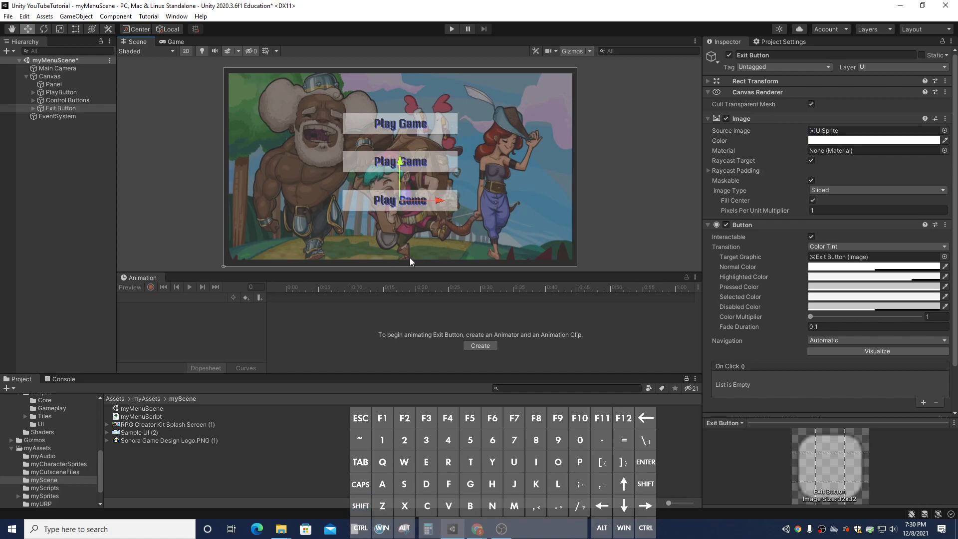
Change the text of the Control Buttons label to "Controls".
click(71, 101)
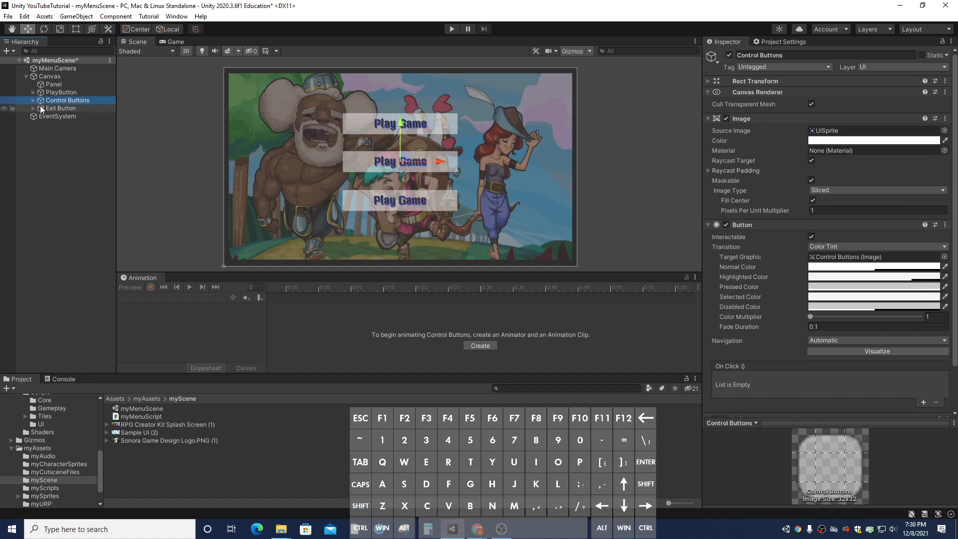
click(33, 100)
click(64, 101)
click(73, 107)
drag(759, 154, 669, 157)
text(COntrol)
key(BackSpace)
key(BackSpace)
key(BackSpace)
key(BackSpace)
key(BackSpace)
key(BackSpace)
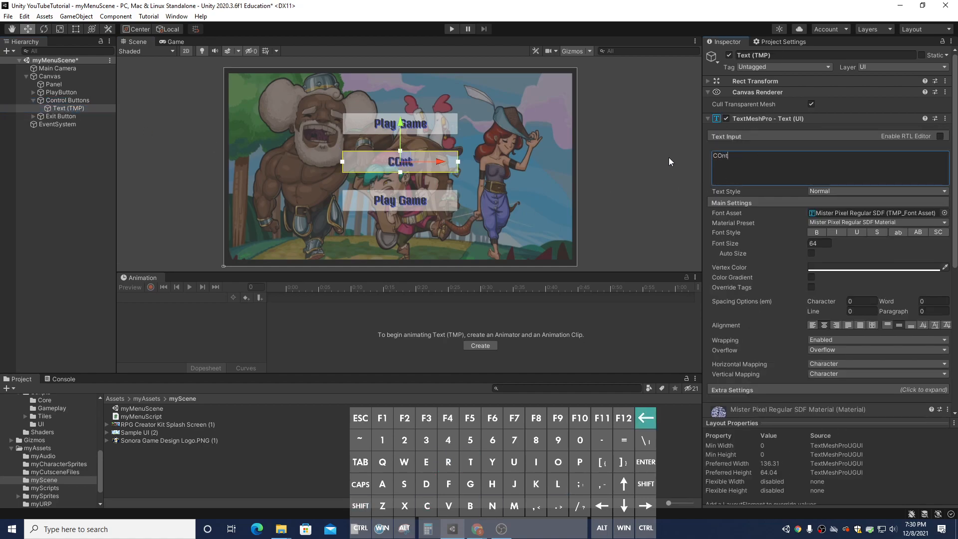
text(ontrols)
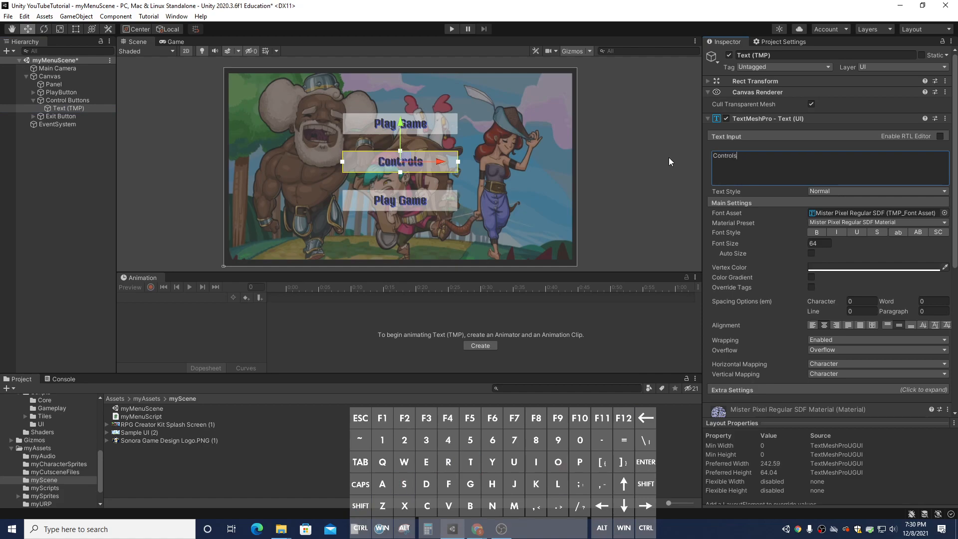
Change the text of the Exit Button label to "Exit".
click(97, 116)
click(34, 117)
click(50, 124)
click(760, 161)
text(Exit)
key(Return)
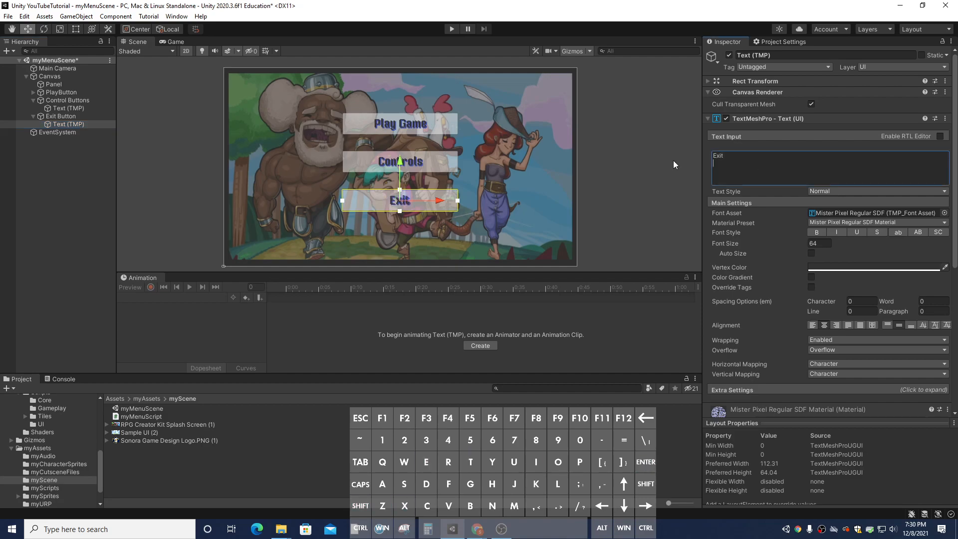
click(95, 166)
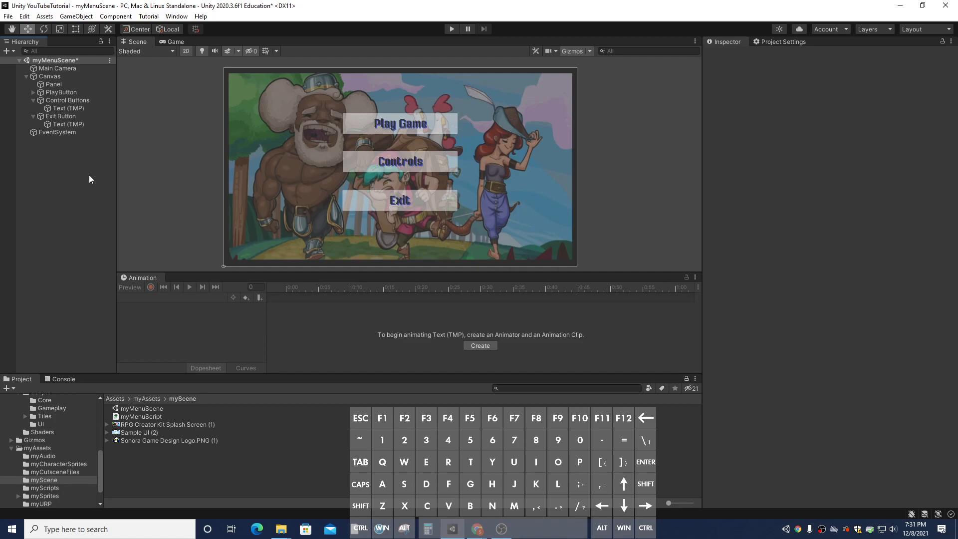
Rename the Canvas as Main Menu Canvas.
click(49, 76)
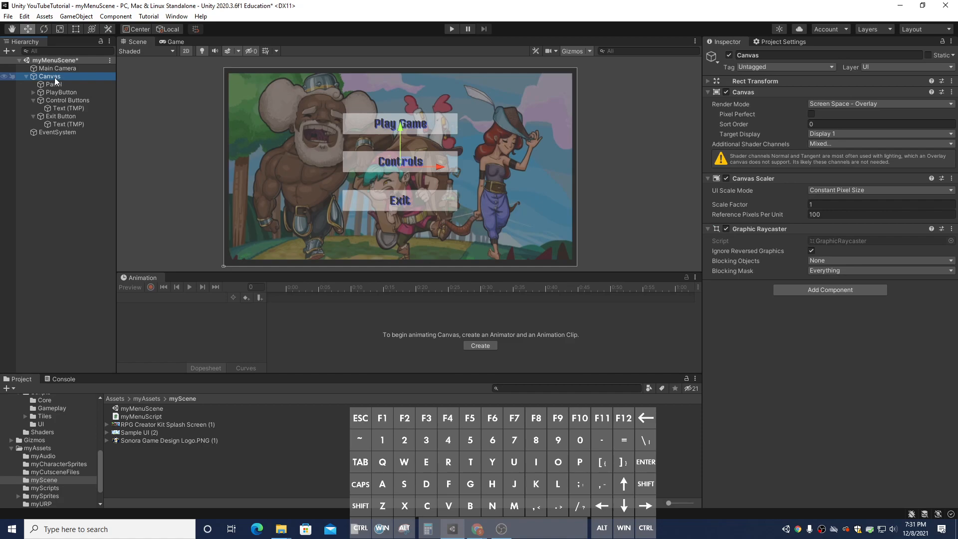
right_click(55, 77)
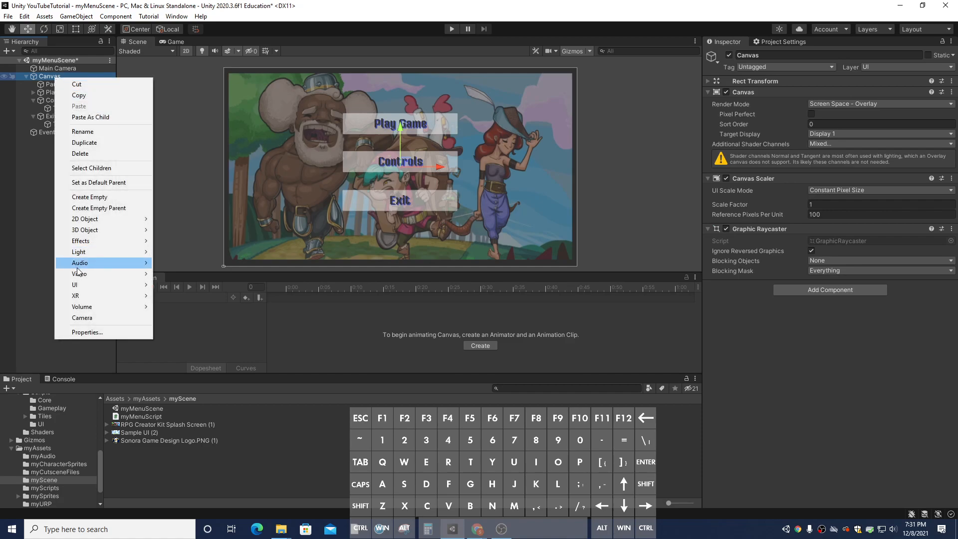
click(83, 132)
key(Home)
text(Main Menu)
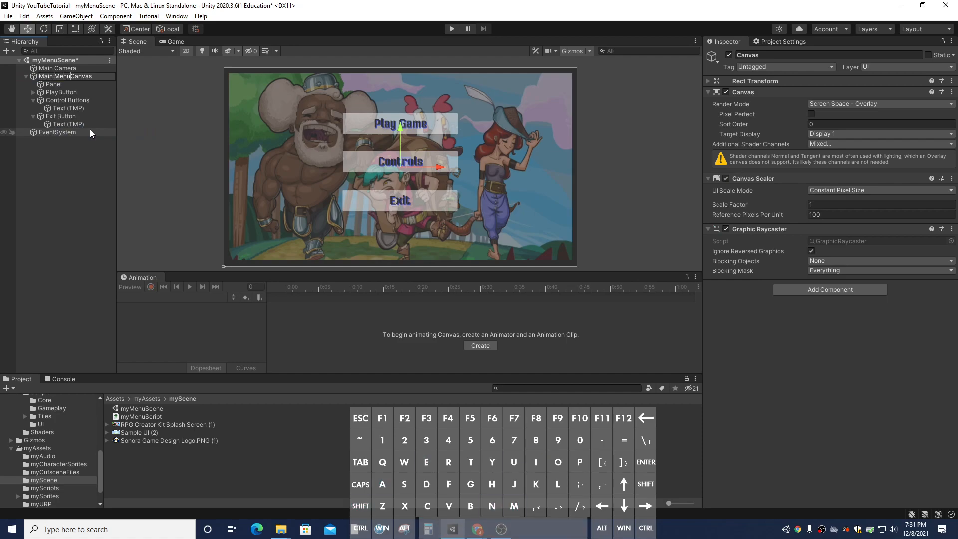
key(Return)
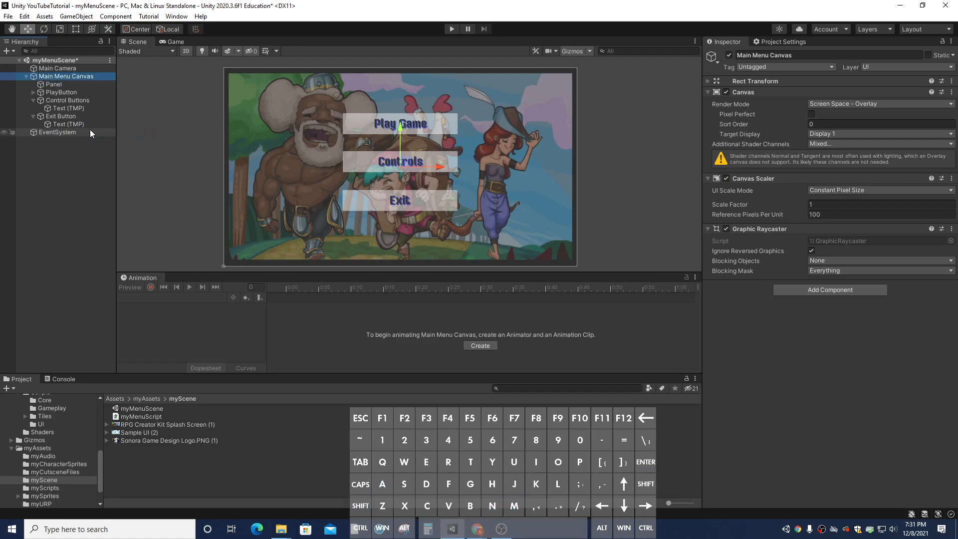
Duplicate Main Menu Canvas with its buttons and rename the copy as Controls Canvas.
click(76, 103)
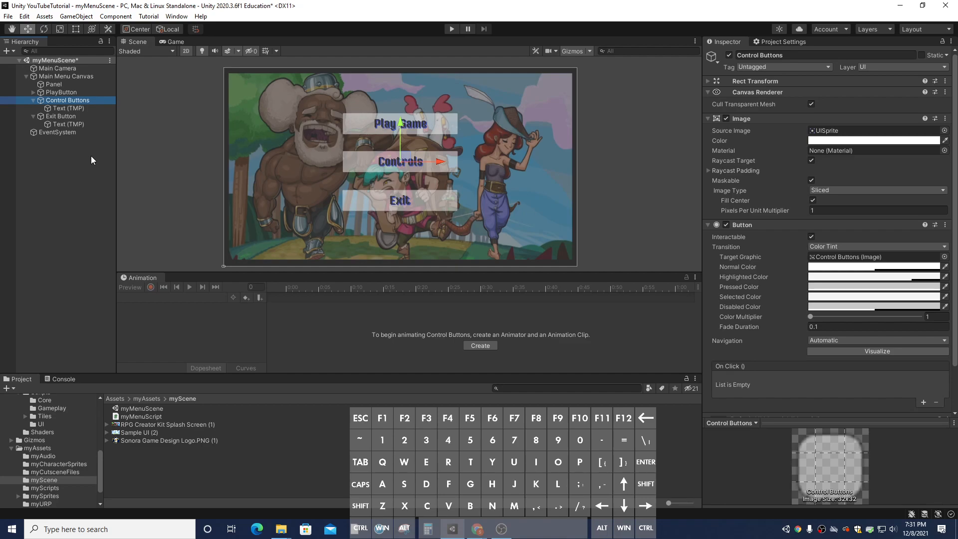
click(58, 76)
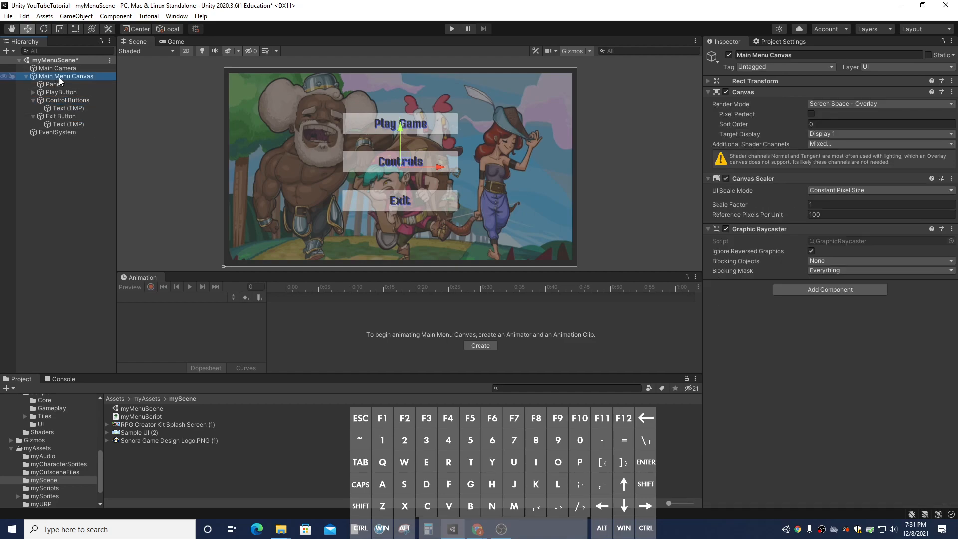
right_click(59, 77)
click(89, 142)
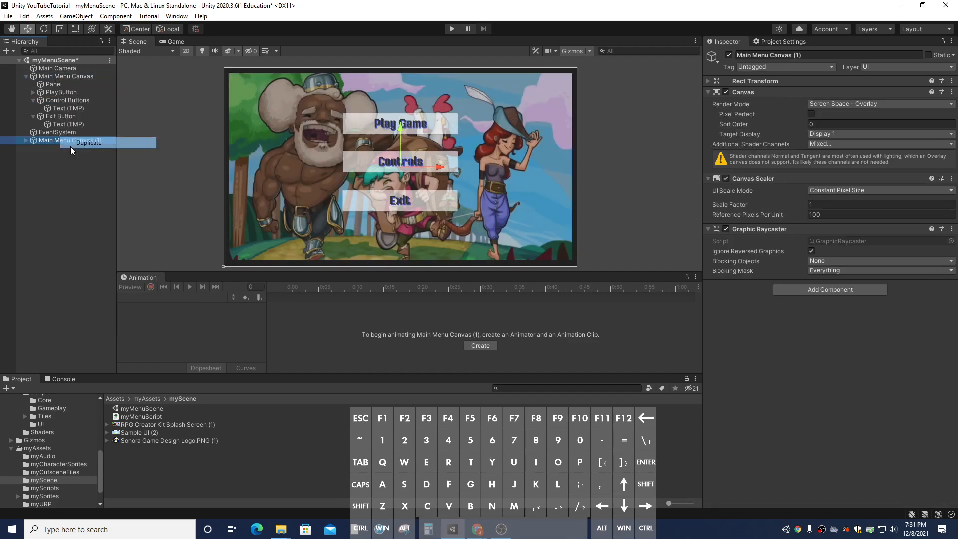
click(27, 141)
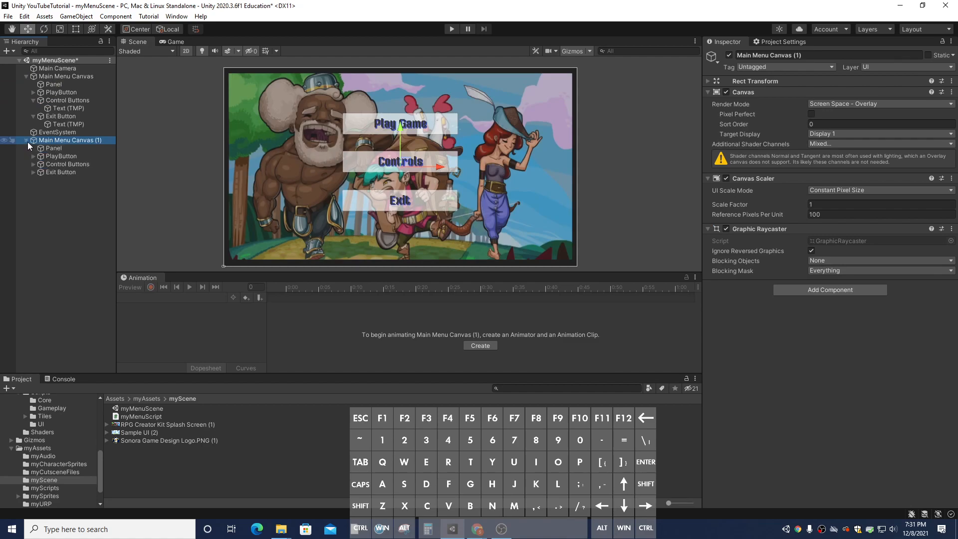
click(68, 142)
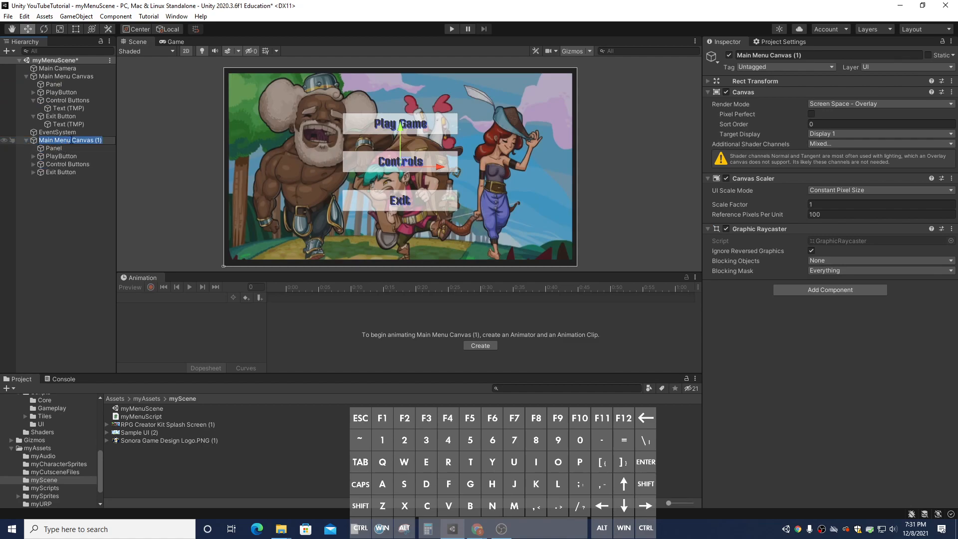
text(Controls Canvas)
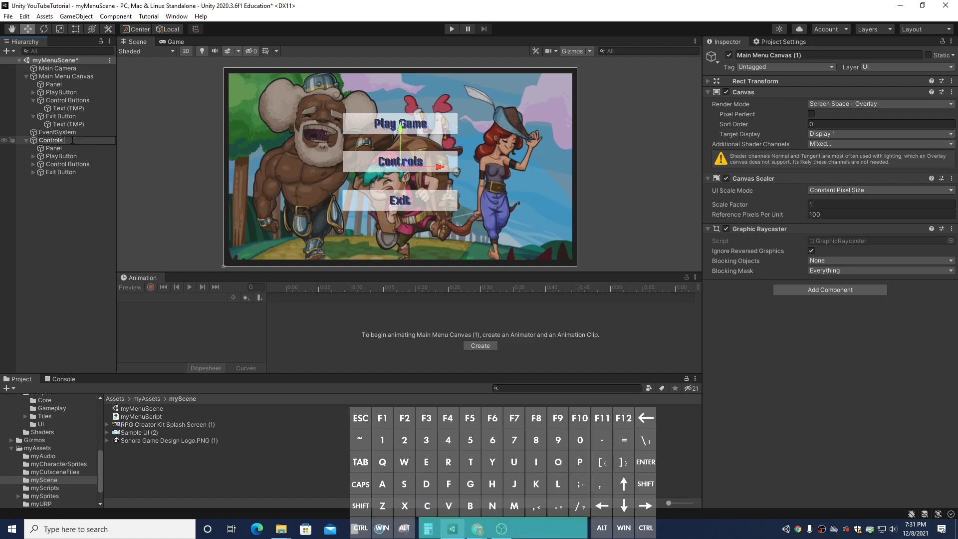
key(Return)
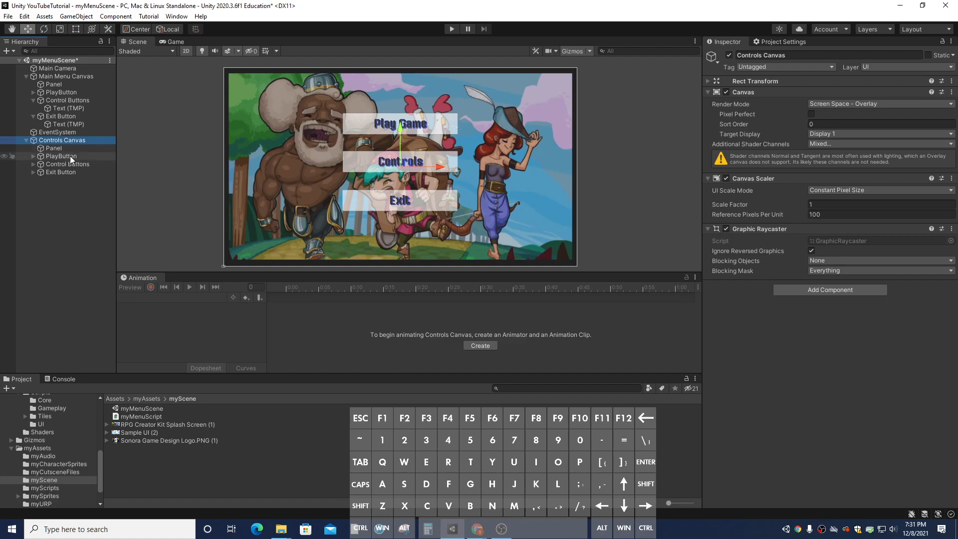
Delete the PlayButton from the Controls Canvas.
click(70, 155)
key(Delete)
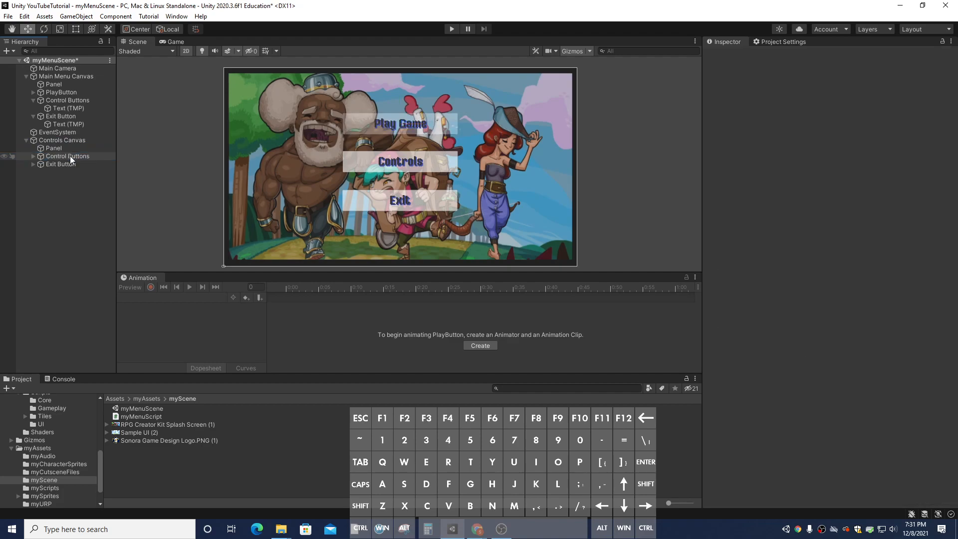
Delete the Control Buttons object from the Controls Canvas and rename that canvas's Exit Button as Return to Main Menu.
click(74, 155)
key(Delete)
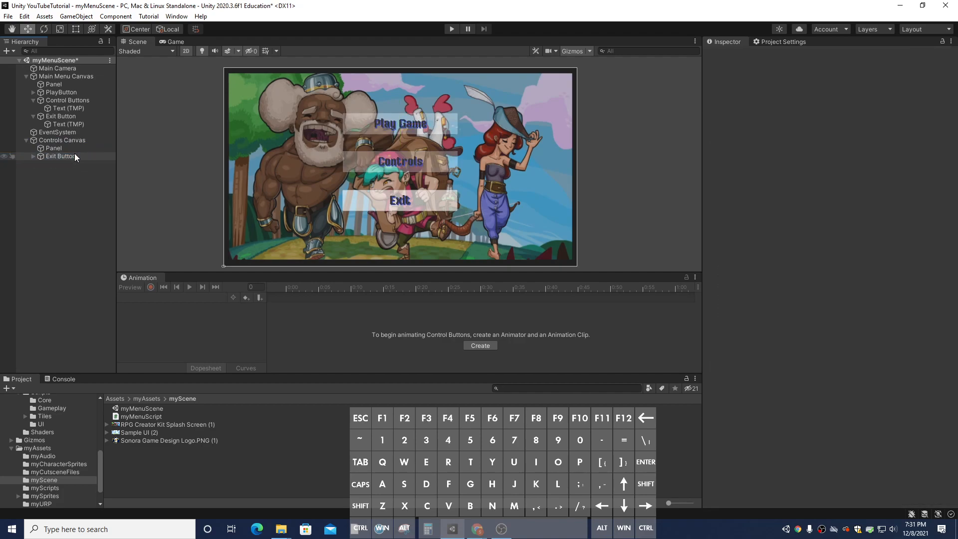
click(75, 156)
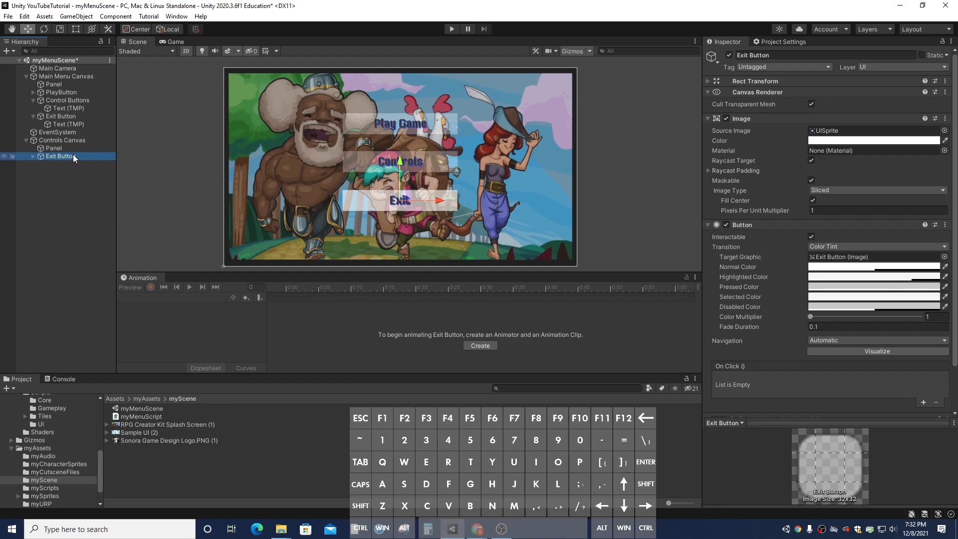
right_click(74, 156)
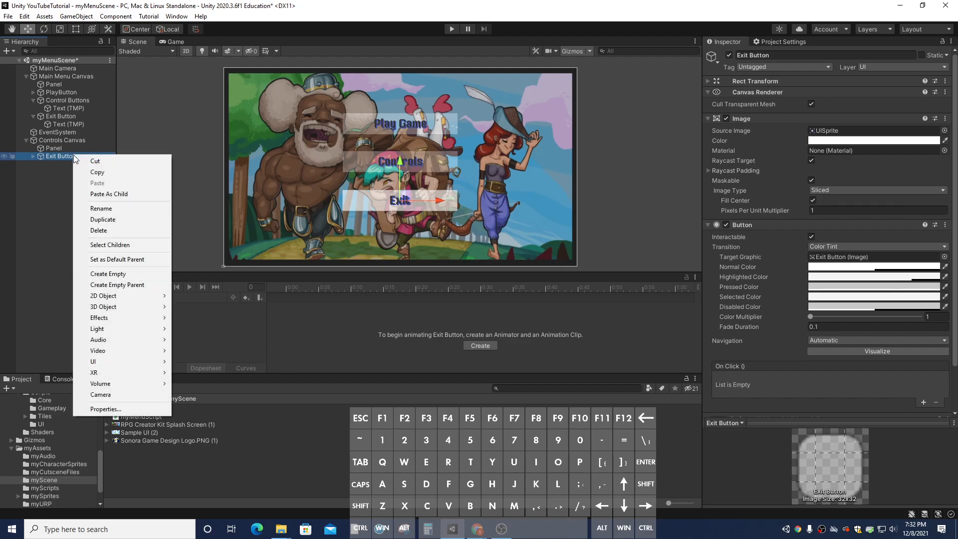
click(114, 208)
text(Return)
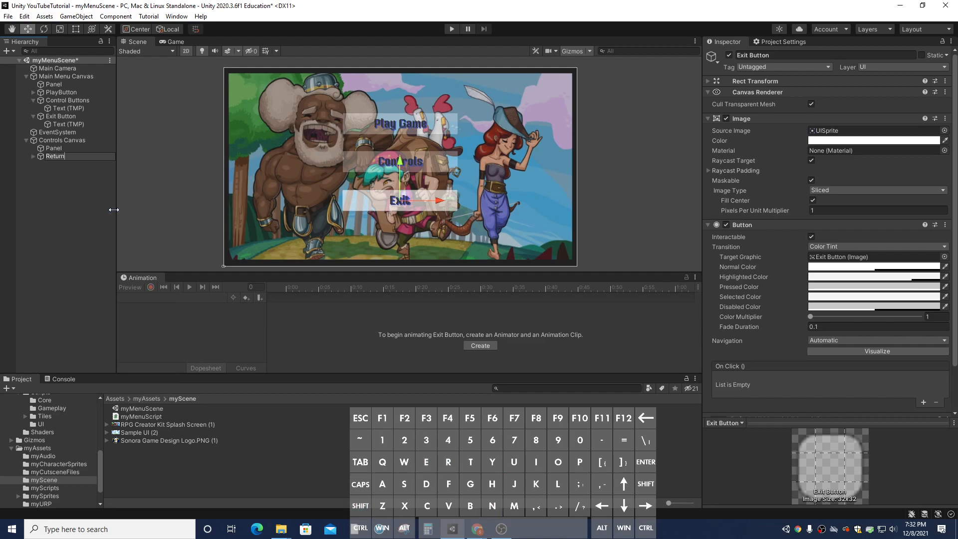
text( to Mai)
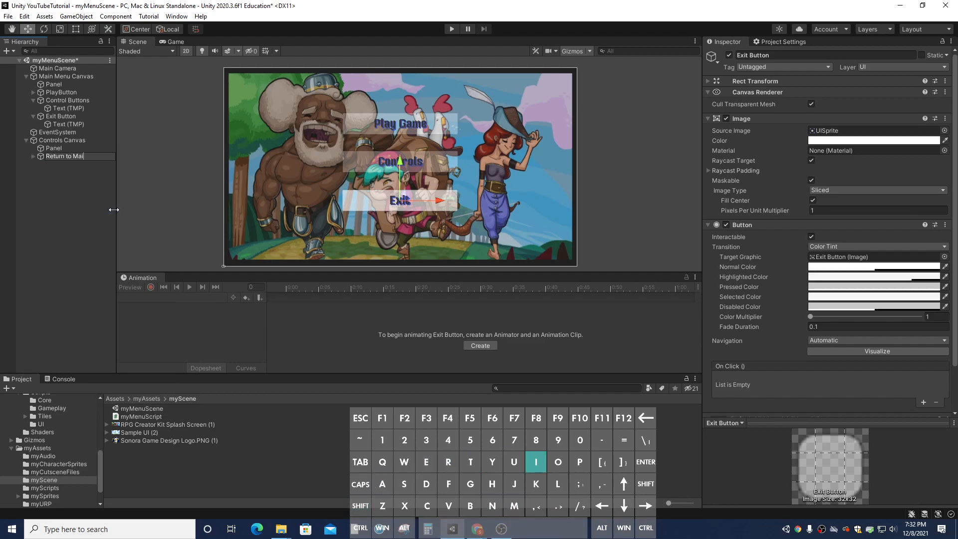
text(n Menu)
key(Return)
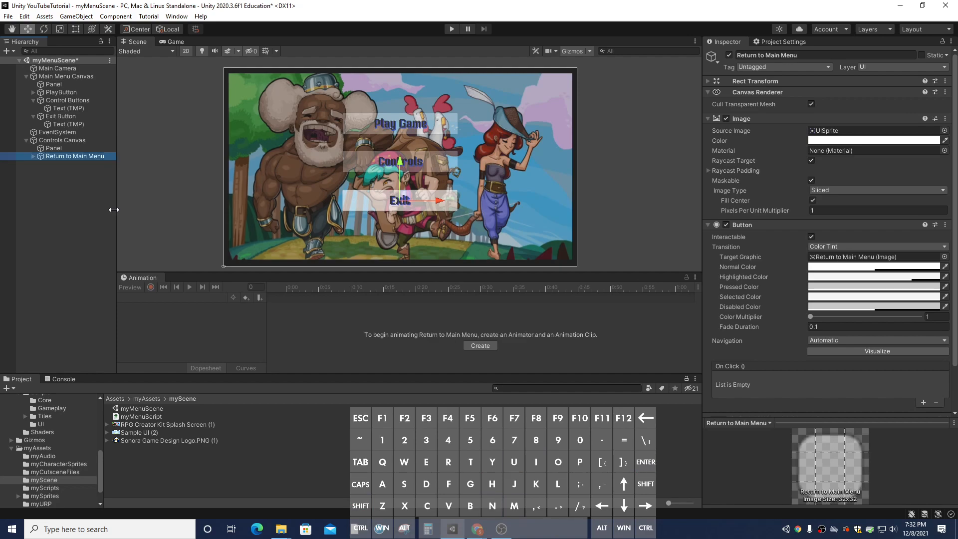
Change the text label of the Return to Main Menu button to "Return to Main Menu".
click(33, 156)
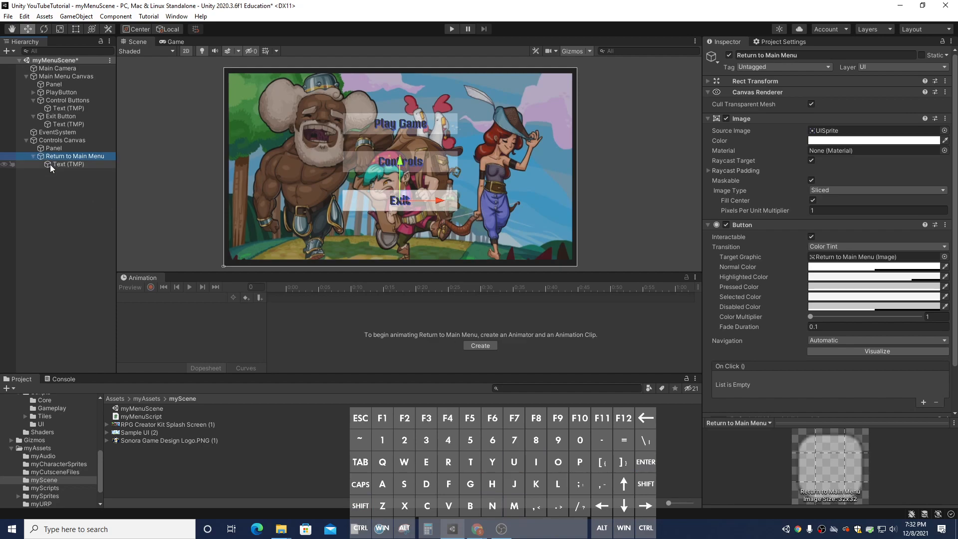
click(55, 164)
click(708, 156)
text(Return to)
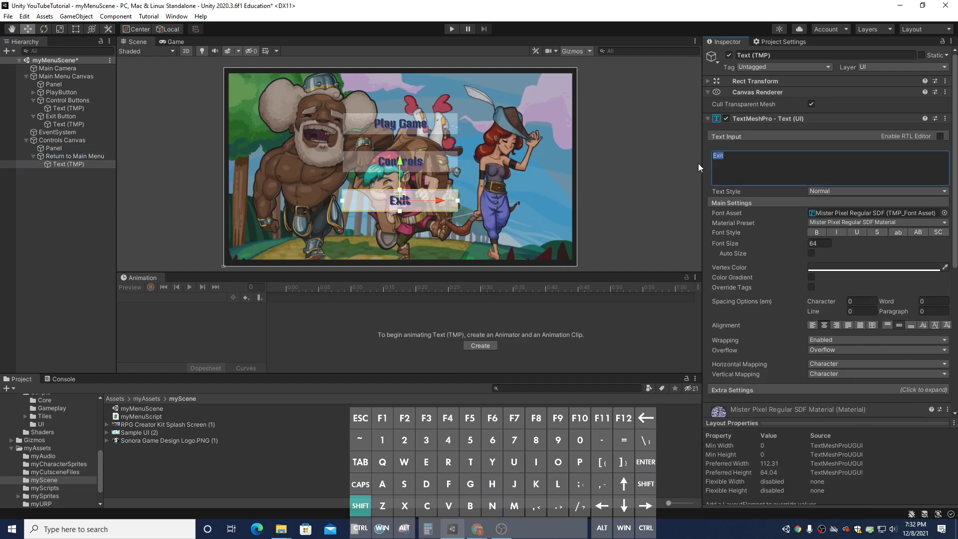
text( Main Menu)
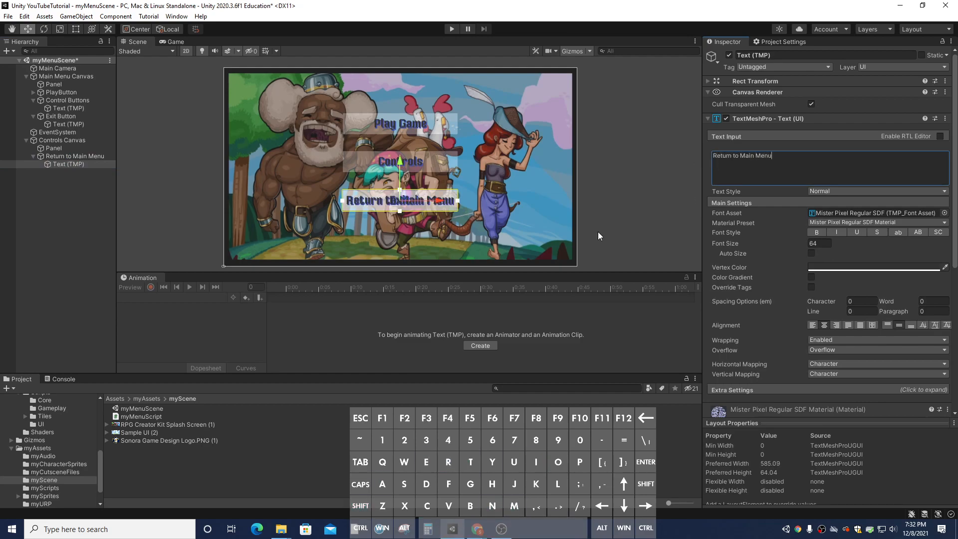
click(429, 196)
click(424, 199)
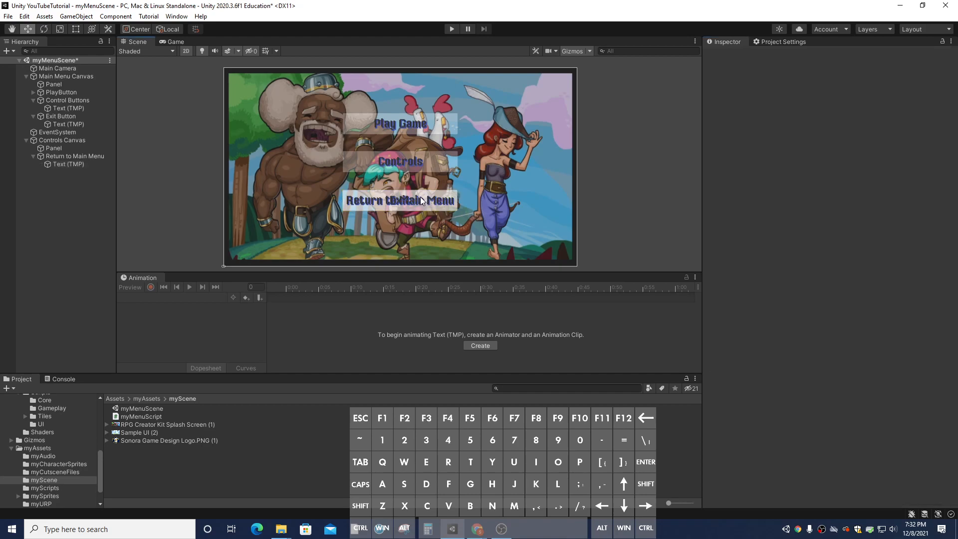
drag(401, 197, 393, 230)
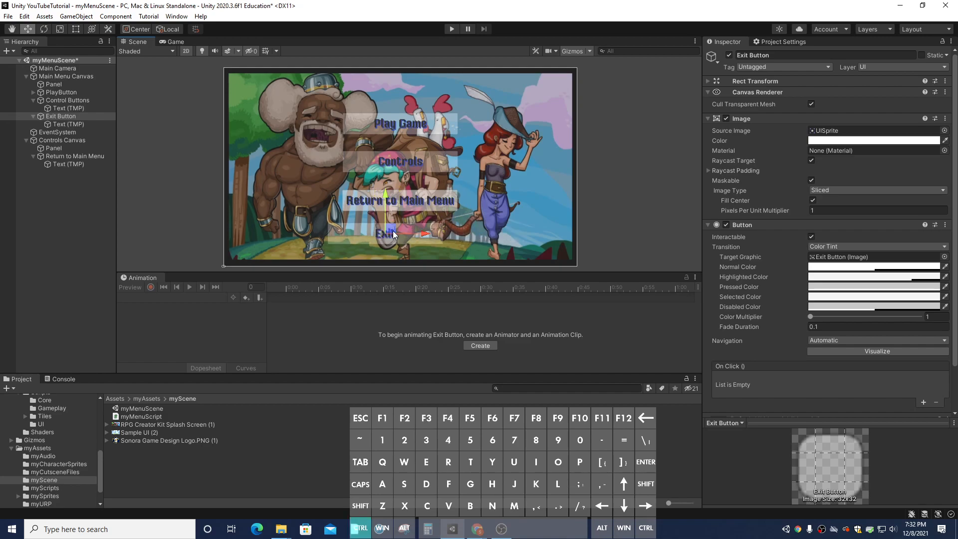
key(ctrl+z)
Move the Return to Main Menu button down below the Exit button and hide the Main Menu Canvas in the scene view.
click(85, 157)
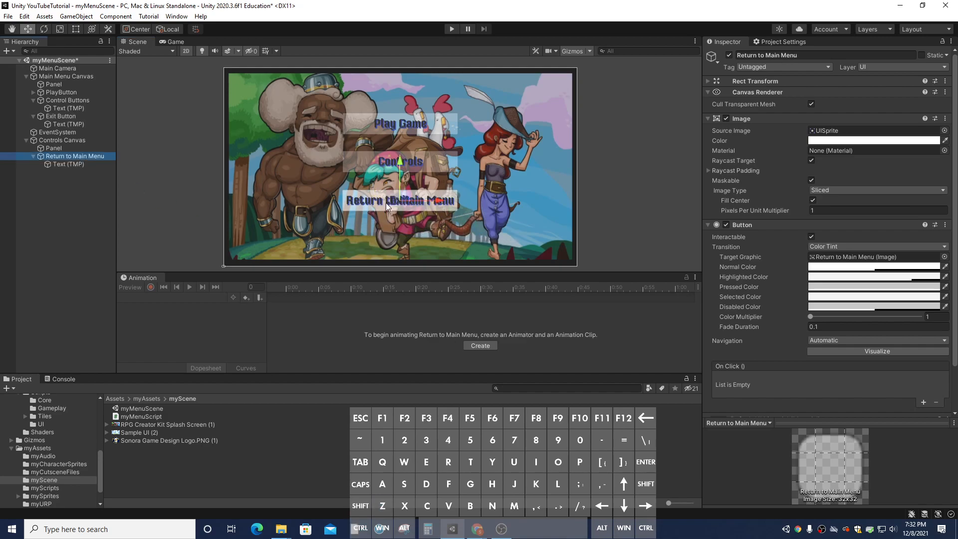
drag(400, 197, 399, 245)
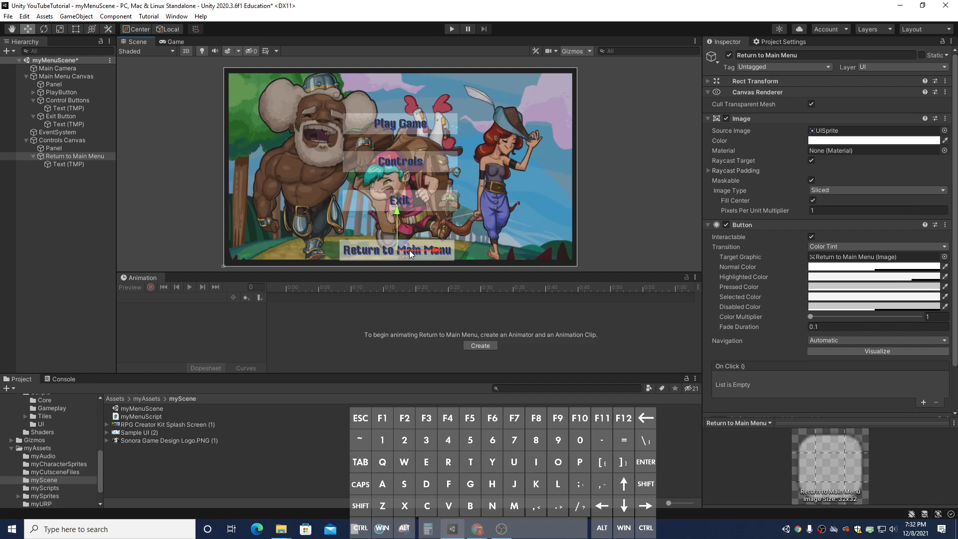
click(63, 140)
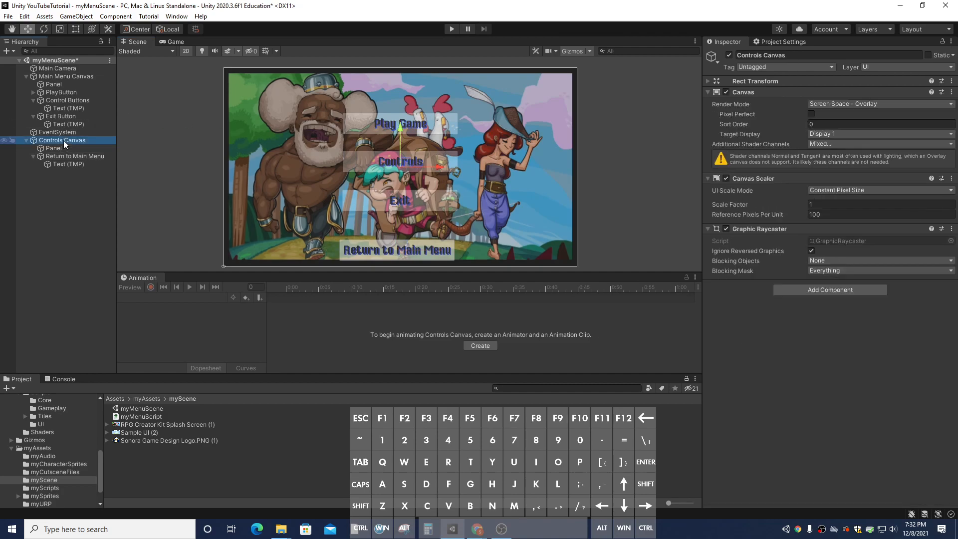
click(49, 78)
click(5, 77)
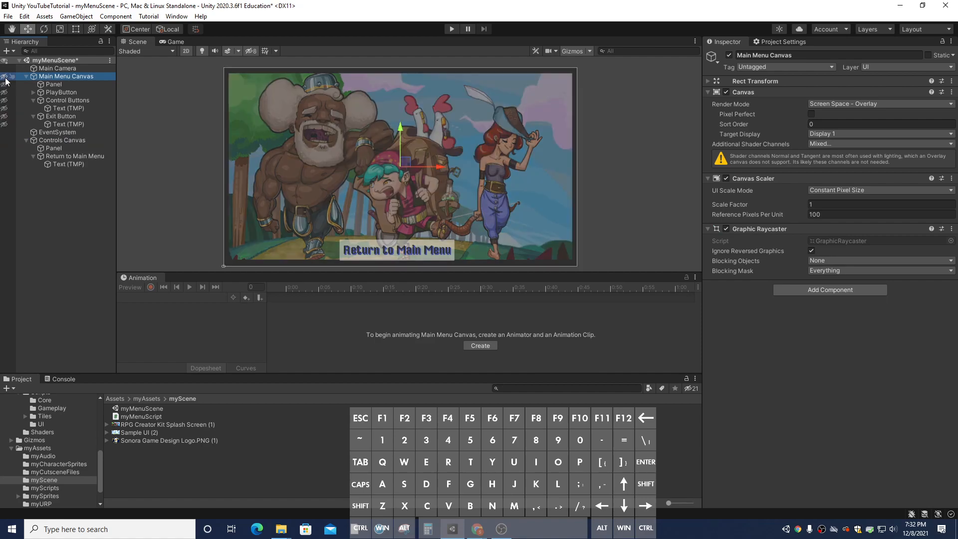
Set the Controls Canvas panel's source image to Sample UI (2) and move the Return to Main Menu button to the canvas's lower-right corner.
click(64, 140)
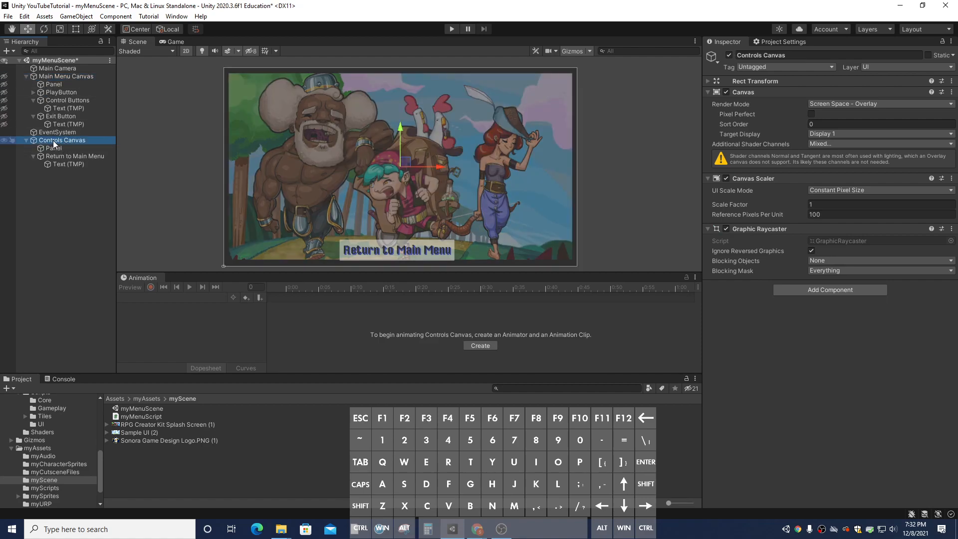
click(44, 147)
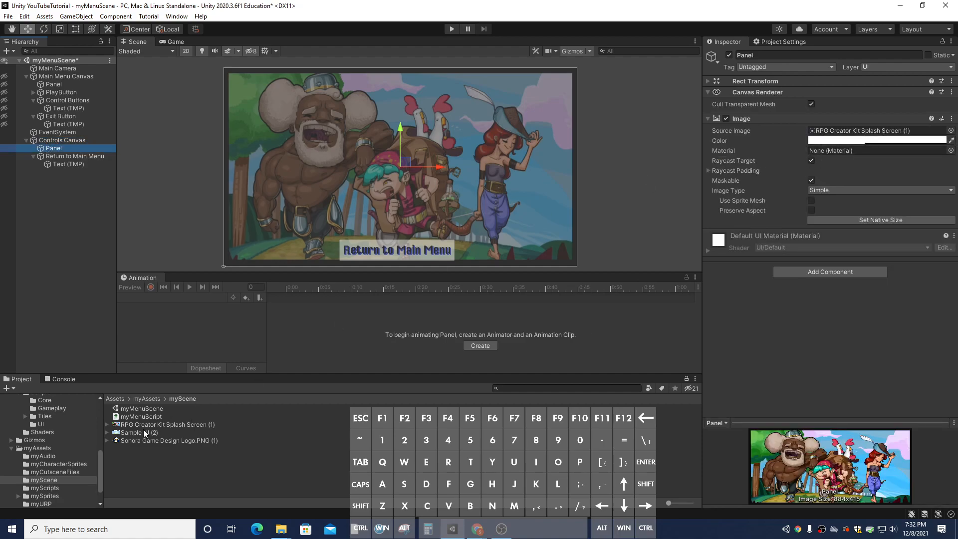
drag(134, 434, 881, 133)
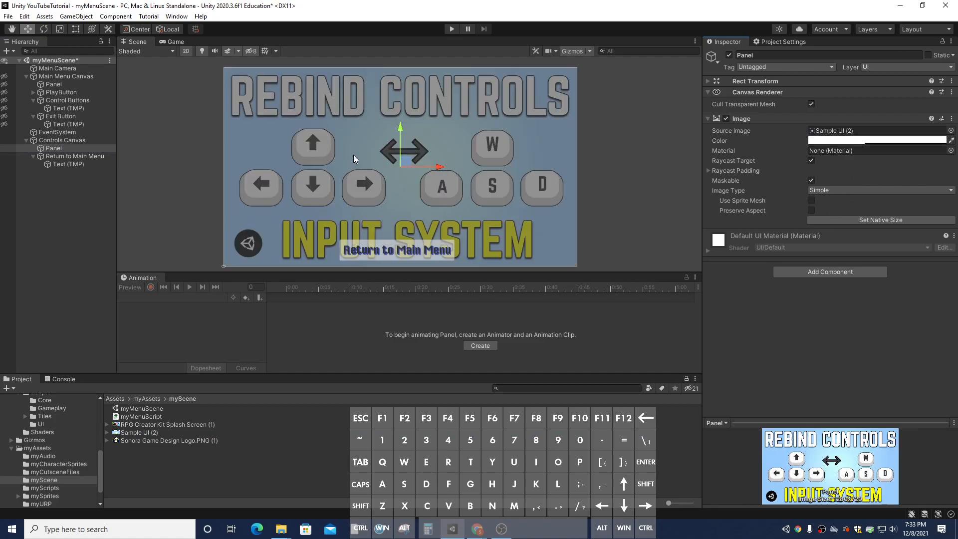
click(70, 156)
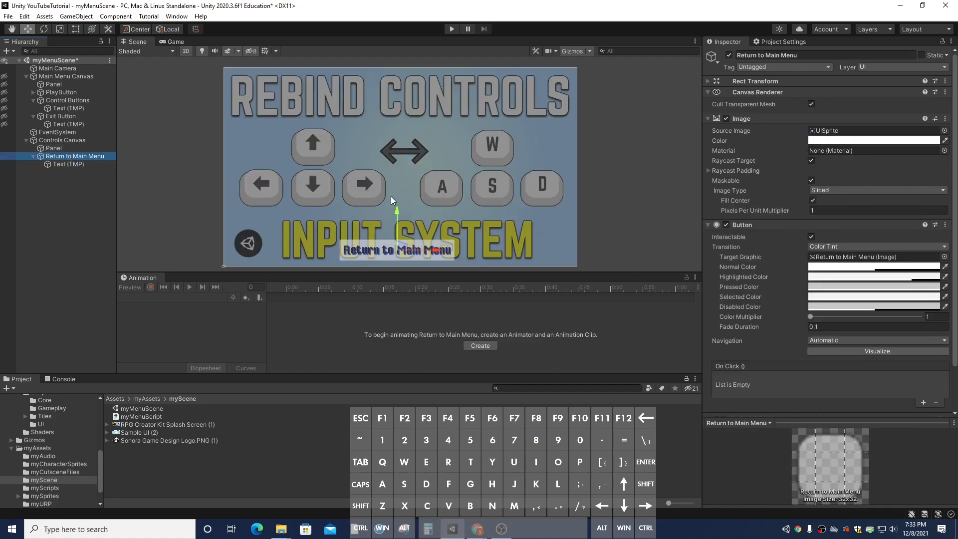
drag(402, 251, 525, 249)
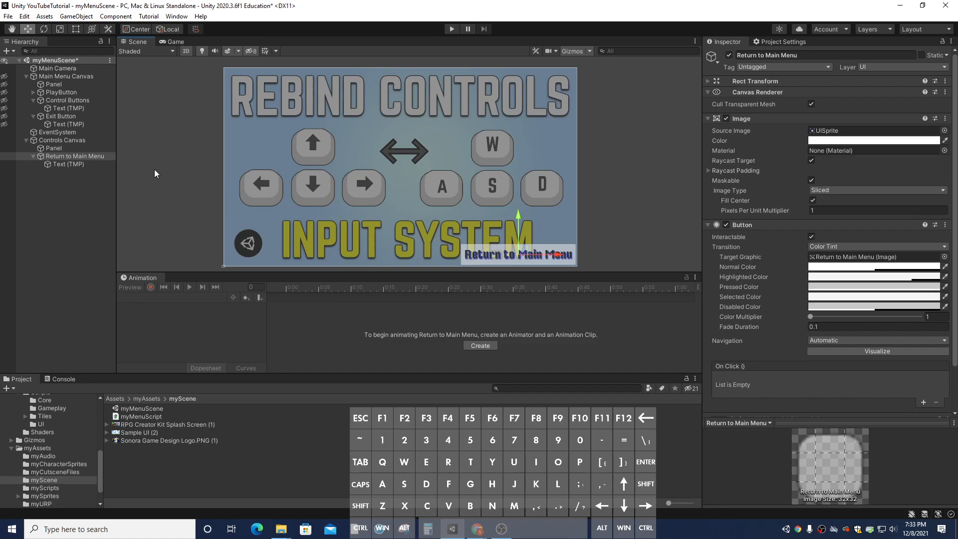
Hide the Controls Canvas in the scene view and make the Main Menu Canvas visible again.
click(72, 142)
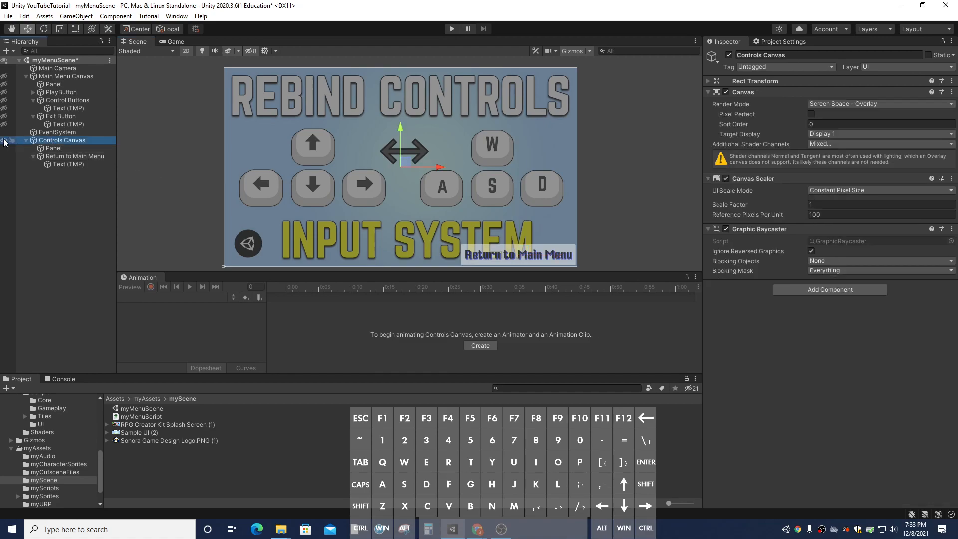
click(4, 141)
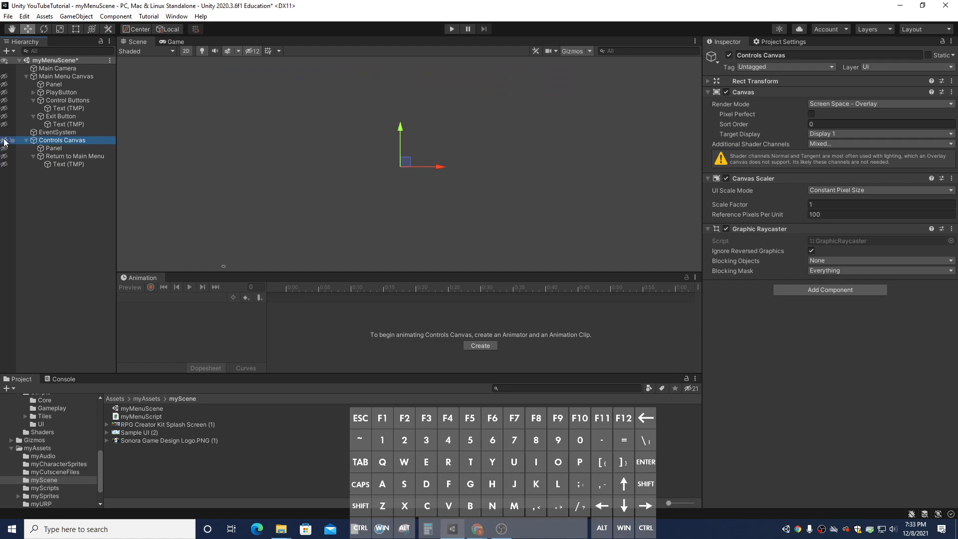
click(5, 76)
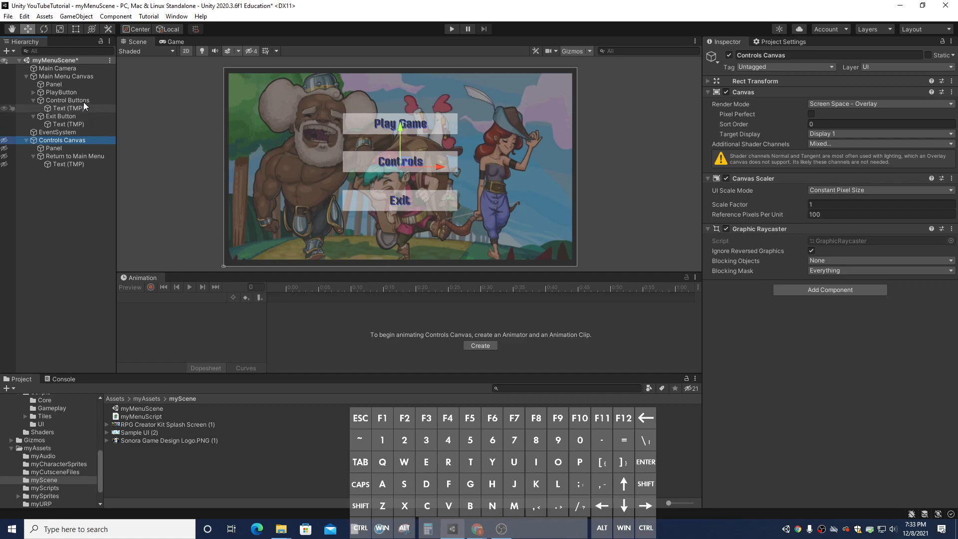
Add the My Menu Script component to the Main Menu Canvas.
click(65, 76)
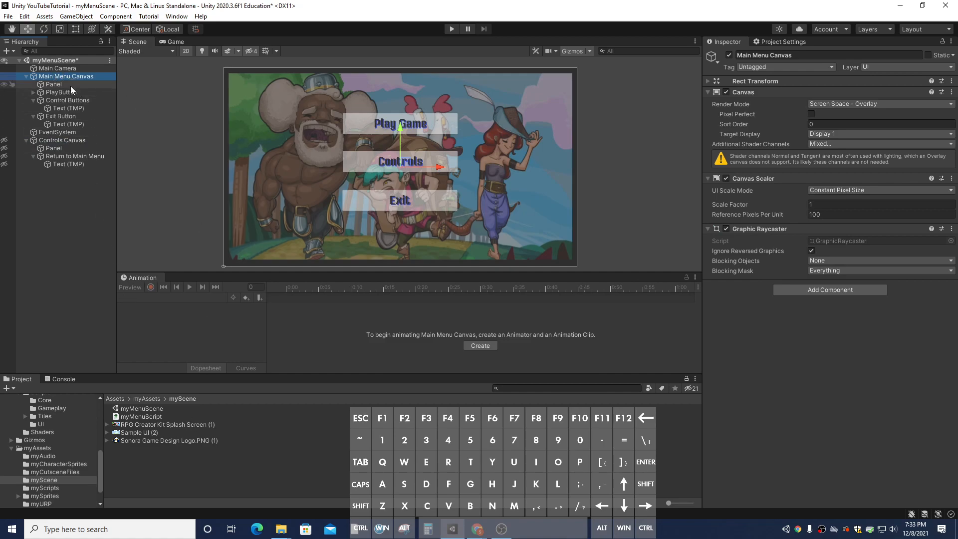
click(819, 290)
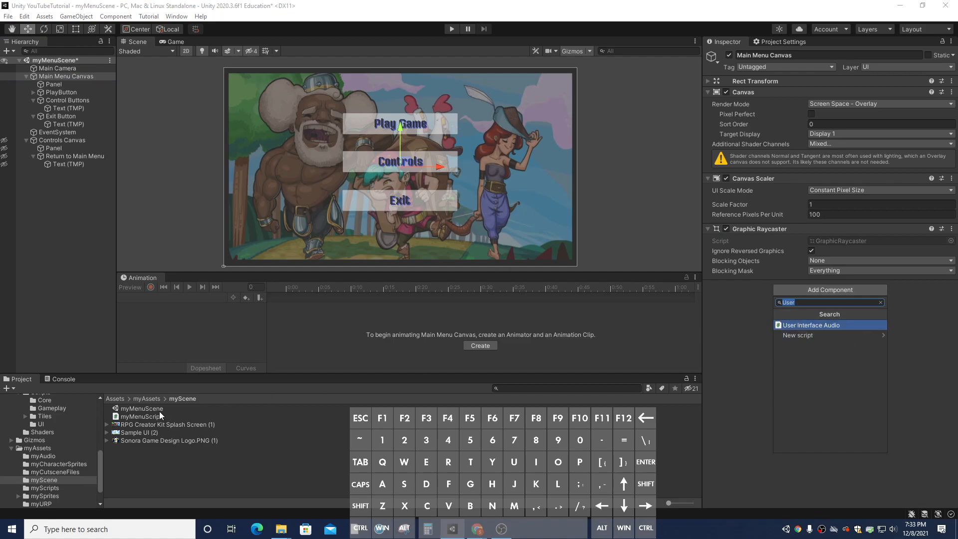
text(my)
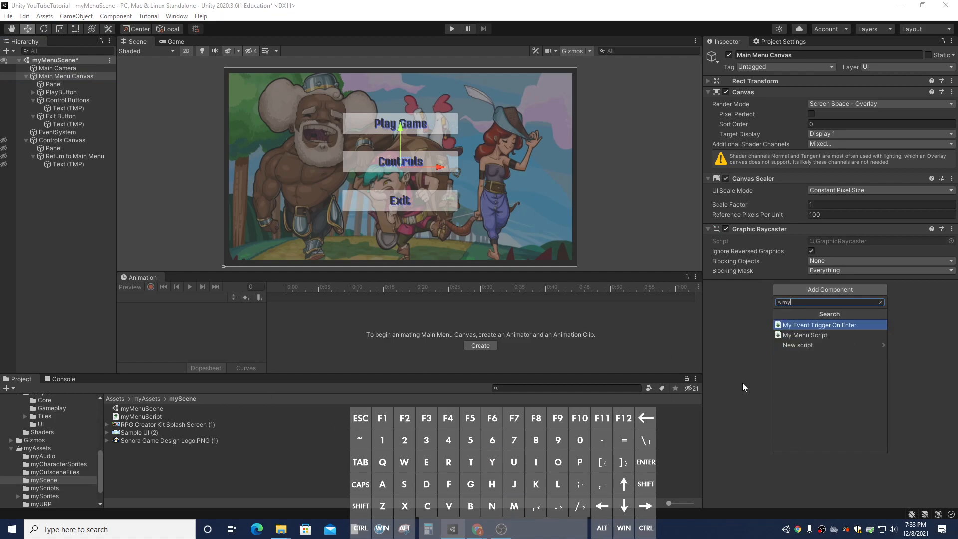
click(822, 336)
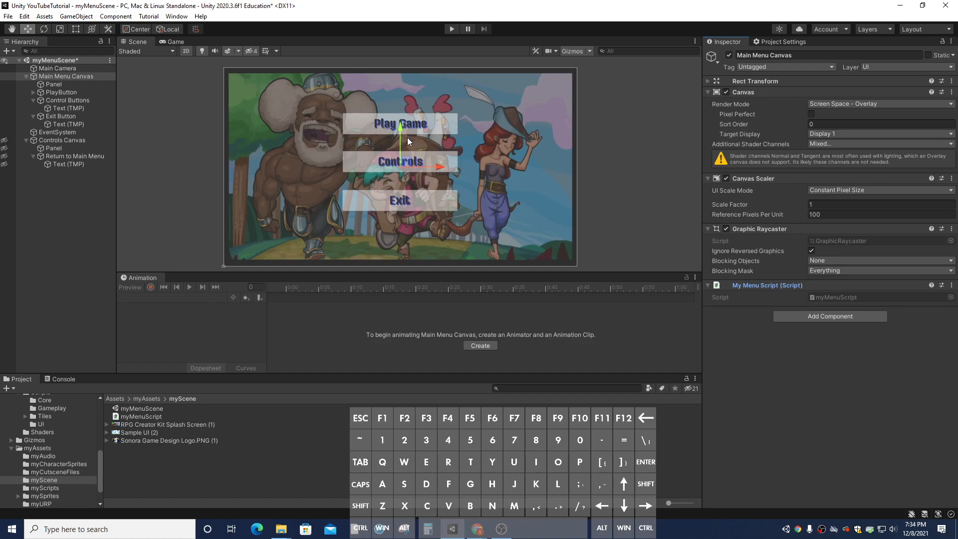
Add an On Click event to PlayButton that targets the Main Menu Canvas and calls myMenuScript's PlayGame function.
click(56, 92)
scroll(848, 224, down, 3)
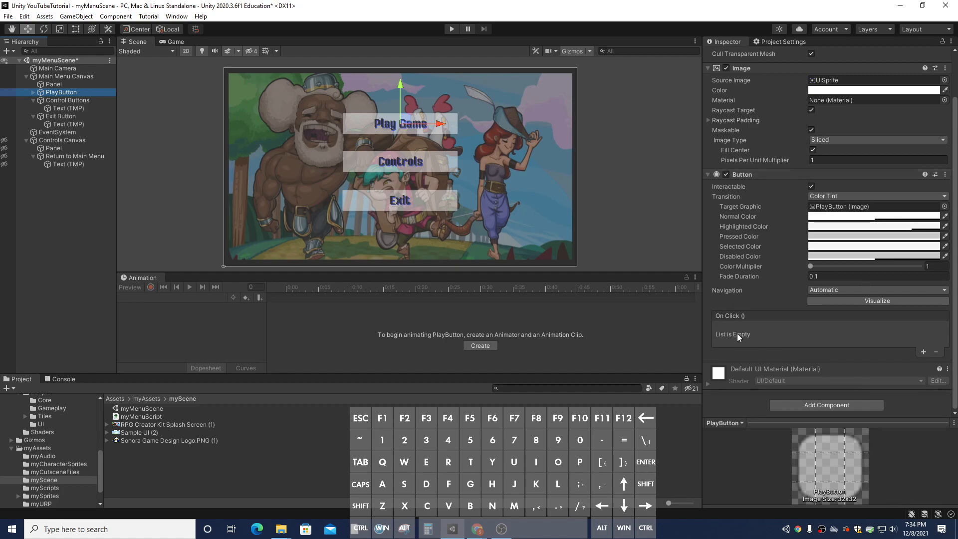
click(923, 352)
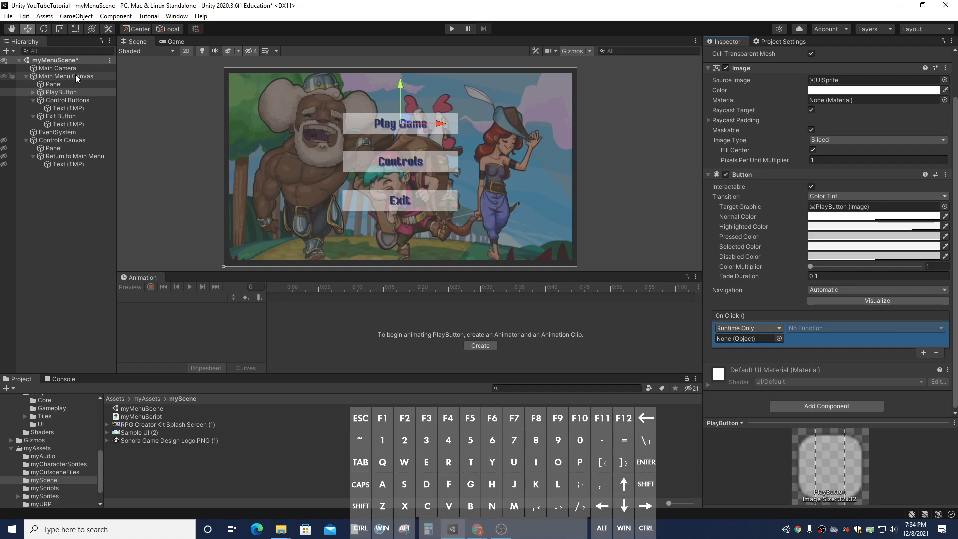
drag(76, 74, 722, 336)
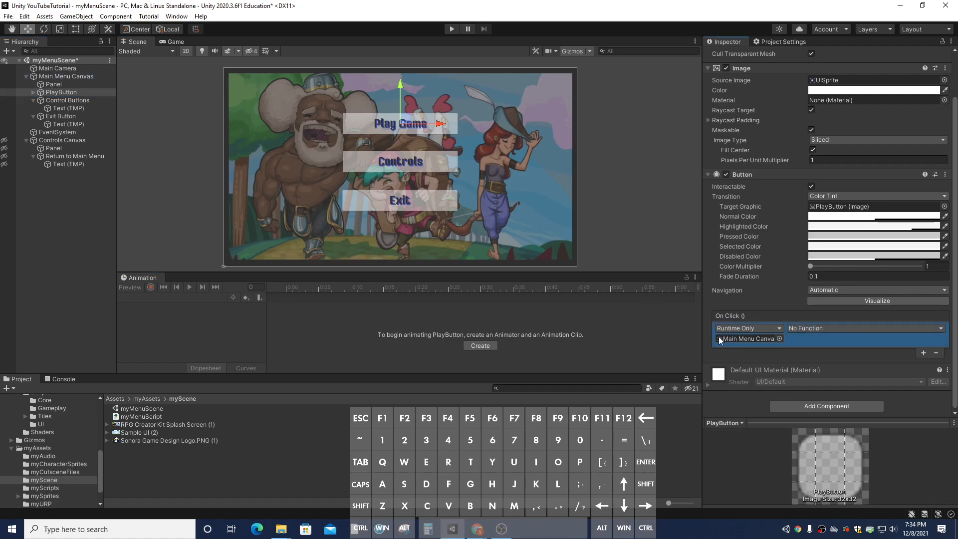
click(834, 327)
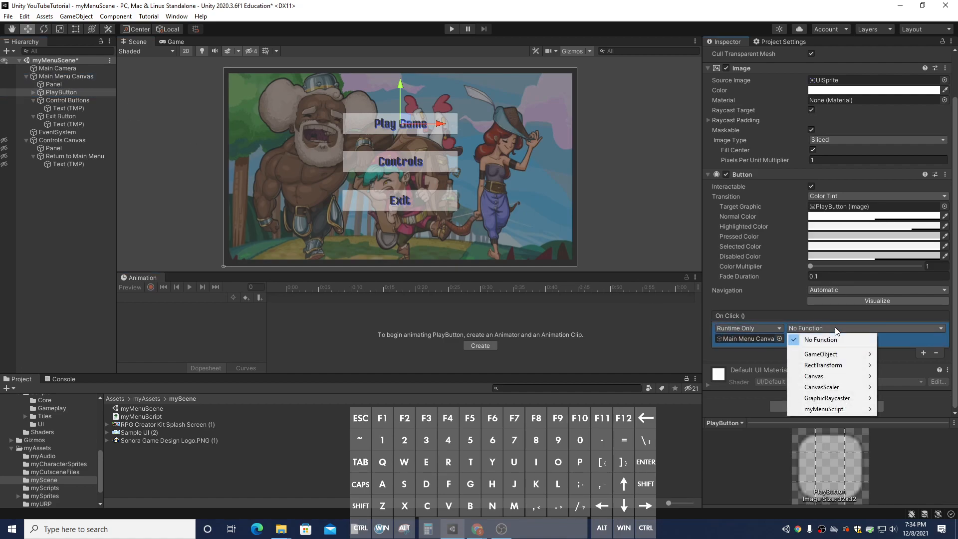
mouse_move(847, 413)
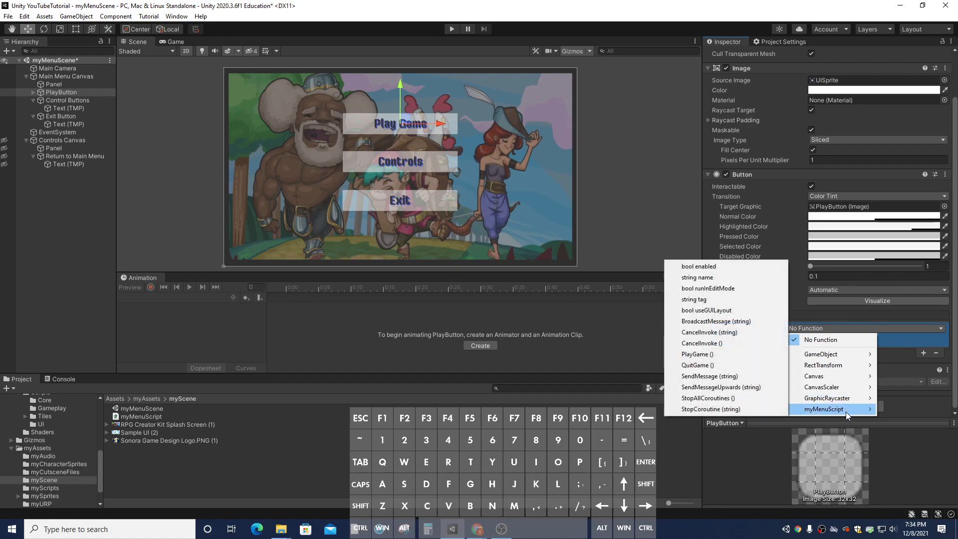
click(711, 355)
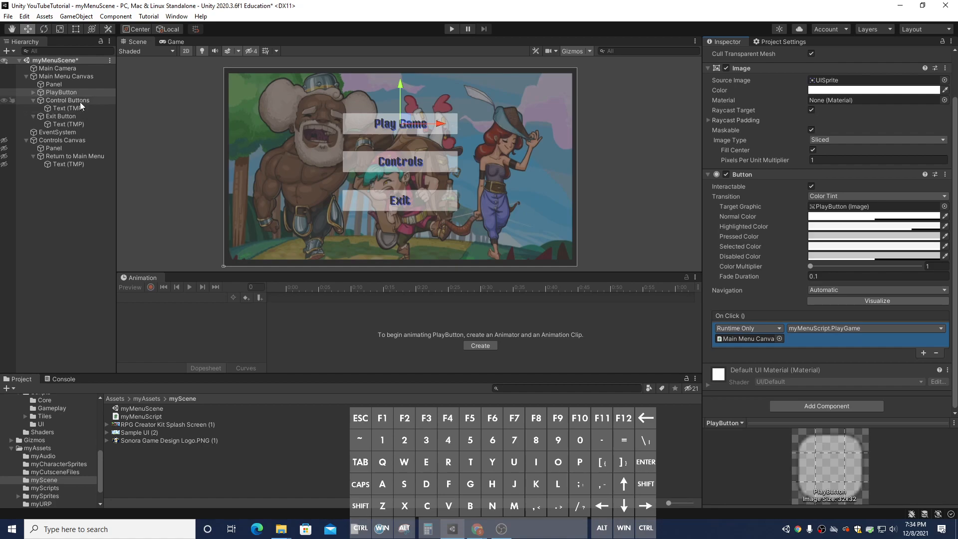
Add an On Click event to the Exit Button that targets the Main Menu Canvas and calls myMenuScript's QuitGame function.
click(76, 115)
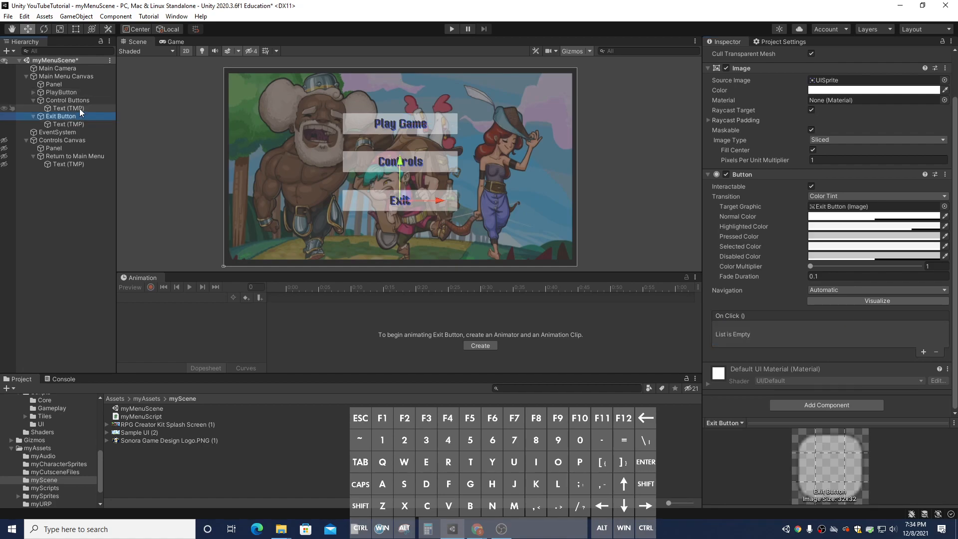
click(922, 351)
drag(97, 76, 761, 337)
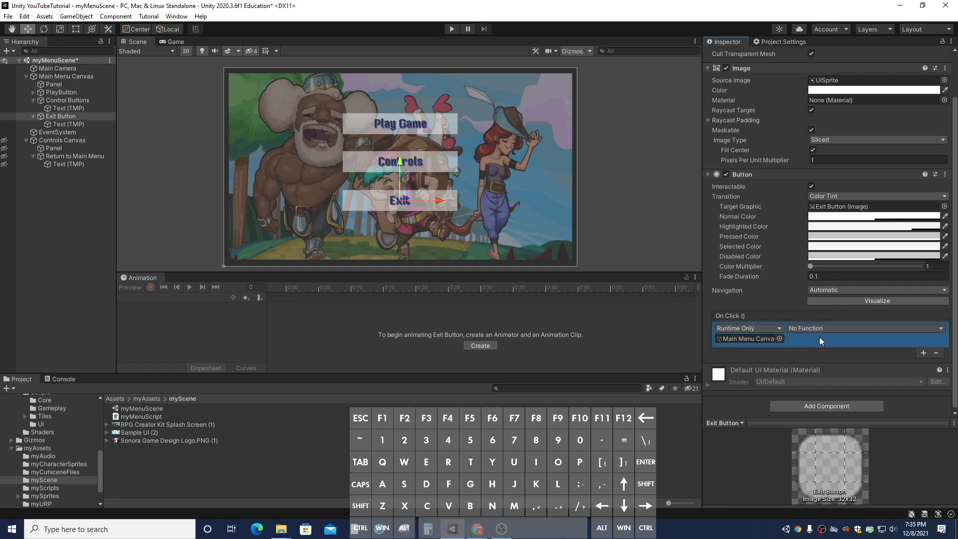
click(838, 329)
mouse_move(838, 409)
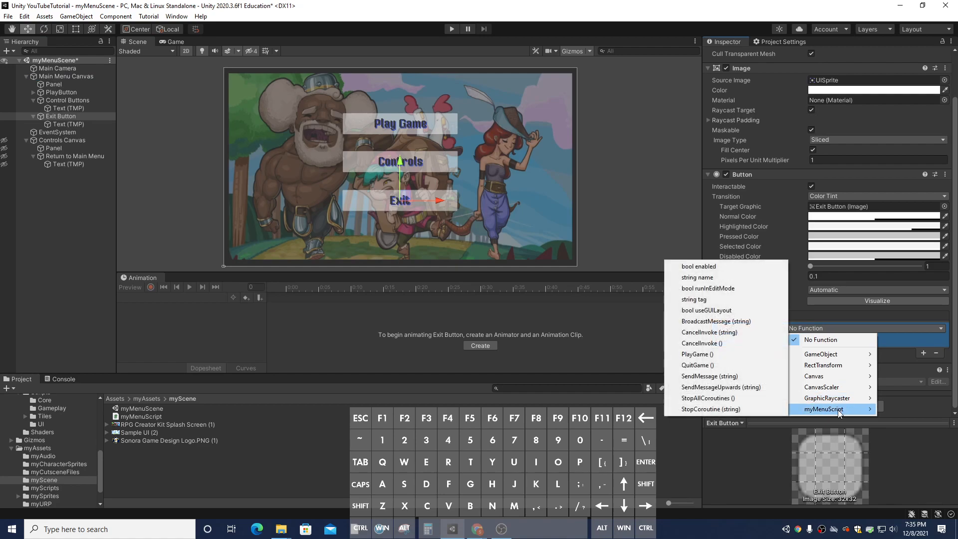
click(699, 365)
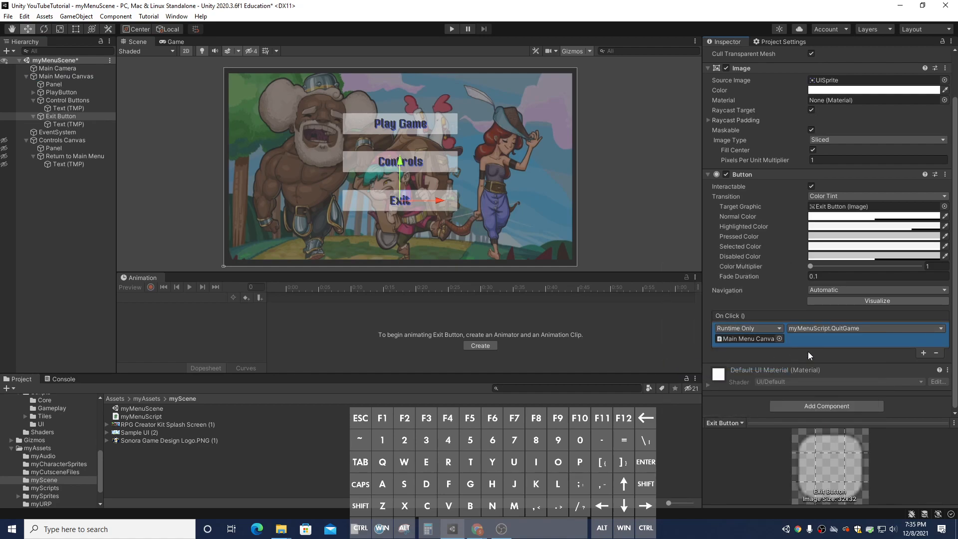
Add an On Click event to Control Buttons that targets the Controls Canvas and calls GameObject.SetActive with its value enabled.
click(82, 102)
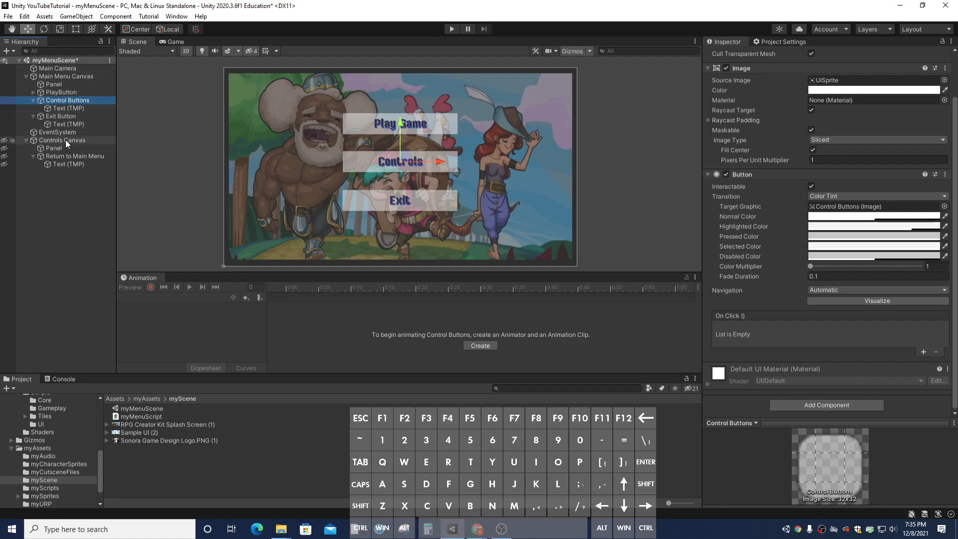
click(923, 352)
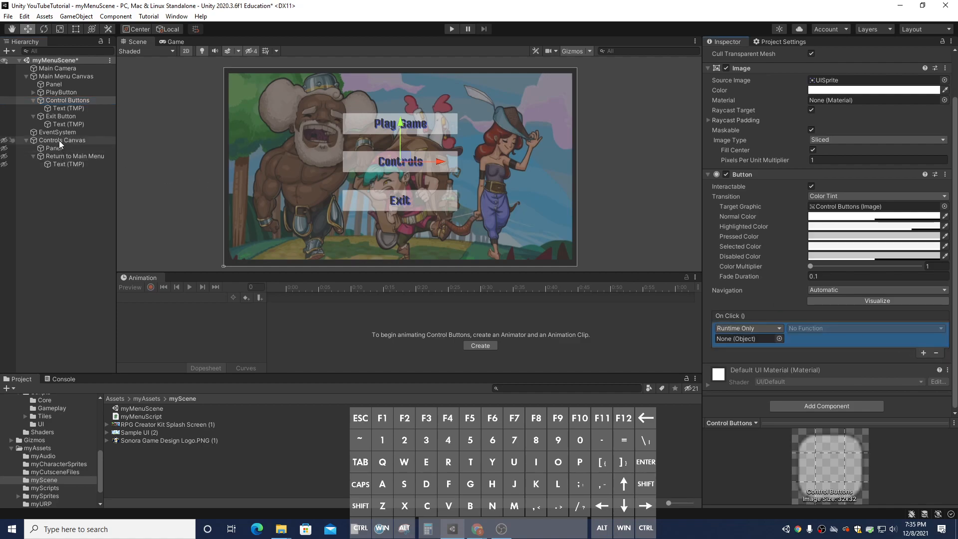
drag(59, 140, 739, 340)
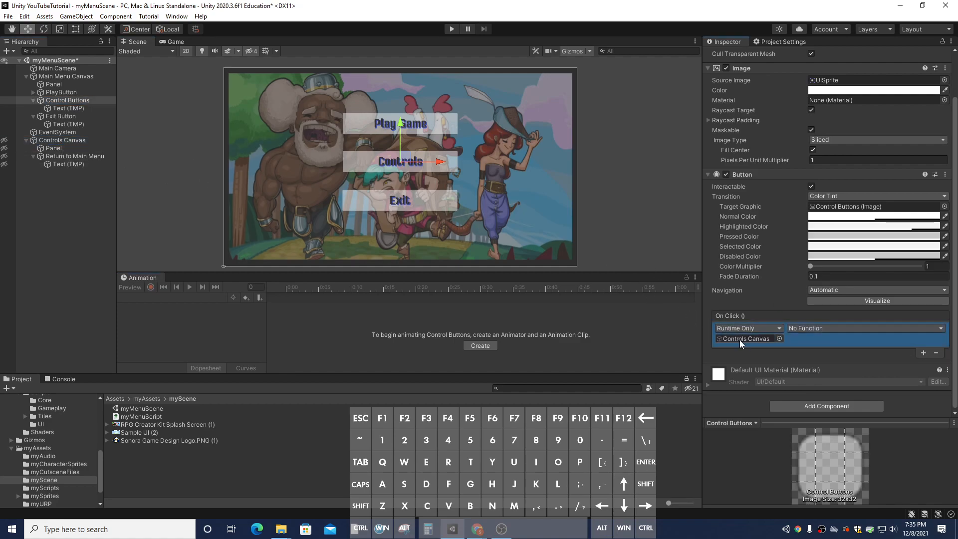
click(820, 328)
mouse_move(823, 354)
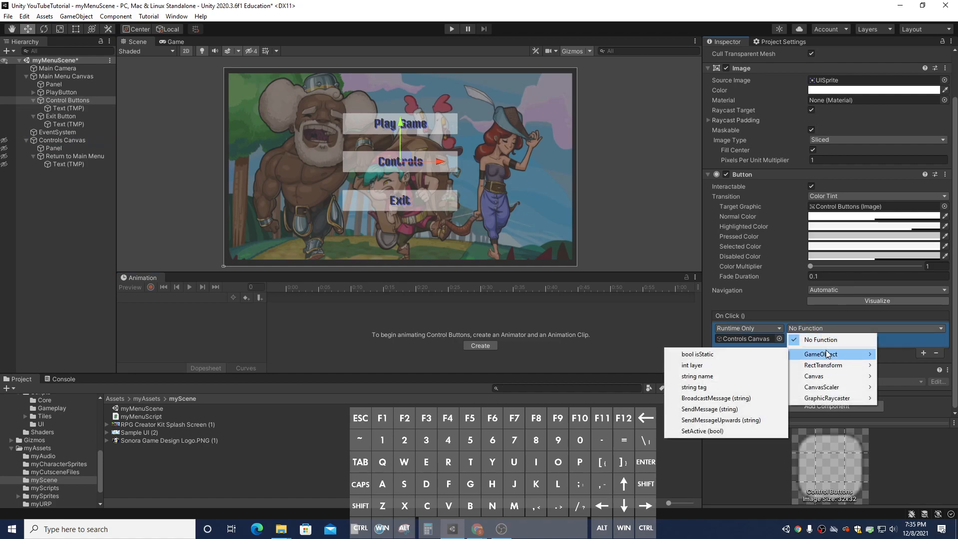
click(708, 431)
click(790, 338)
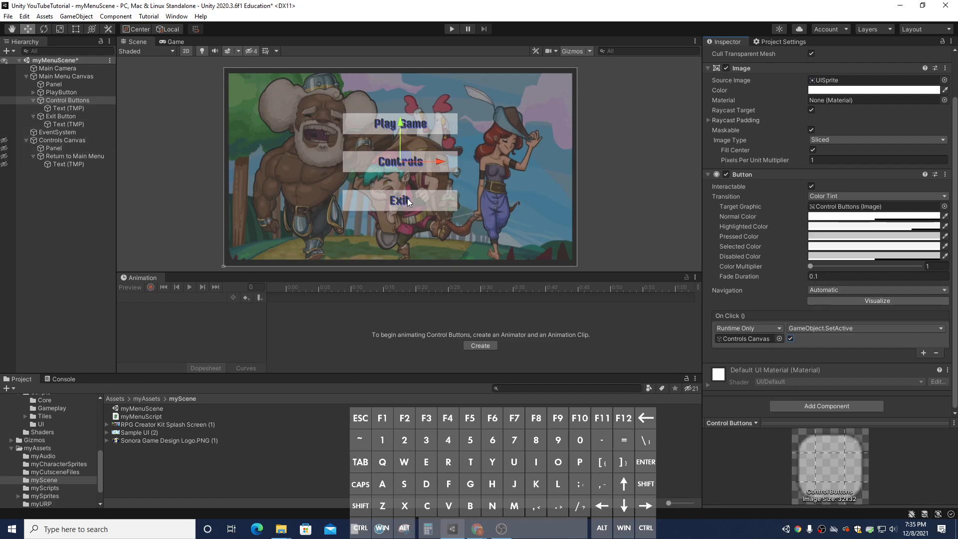
Add a second On Click event to Control Buttons that calls GameObject.SetActive on the Main Menu Canvas with its value disabled.
click(922, 351)
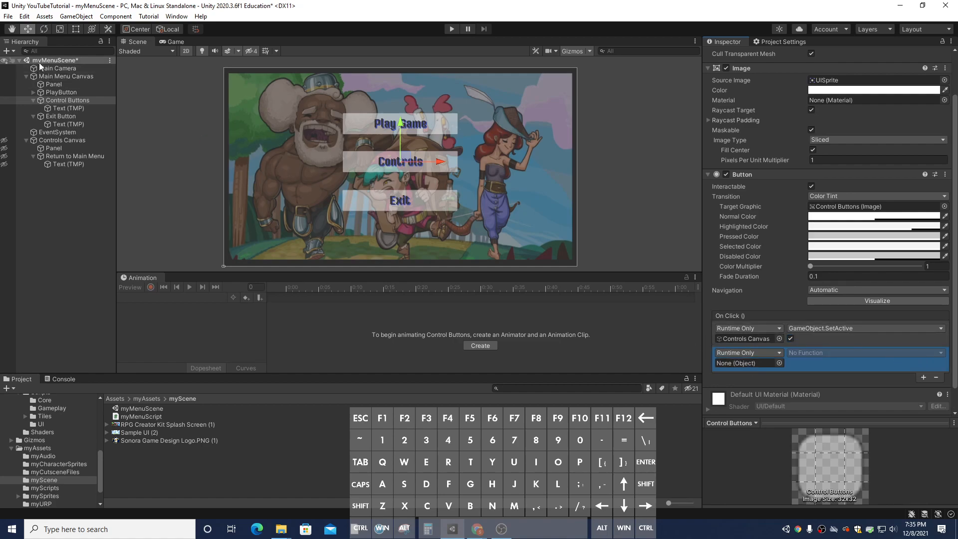
drag(54, 76, 730, 364)
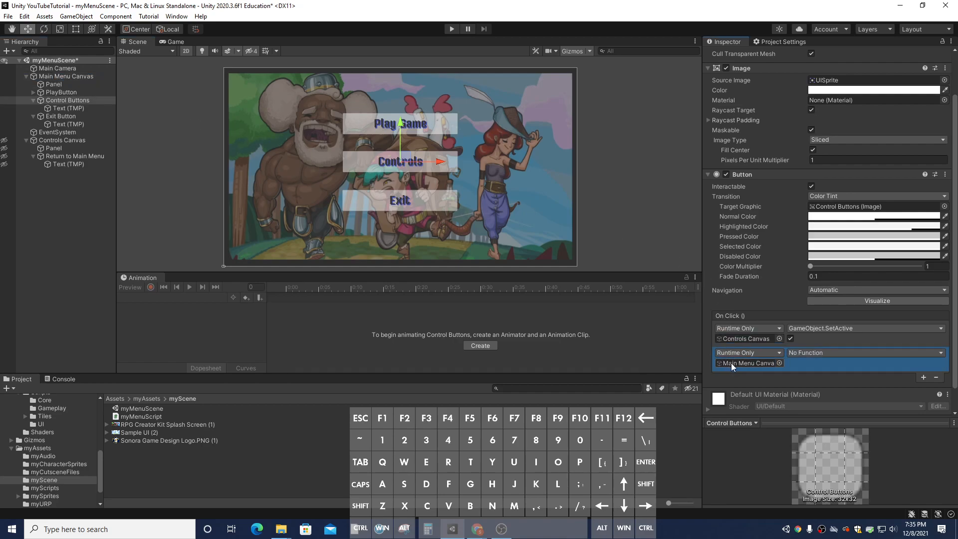
click(842, 352)
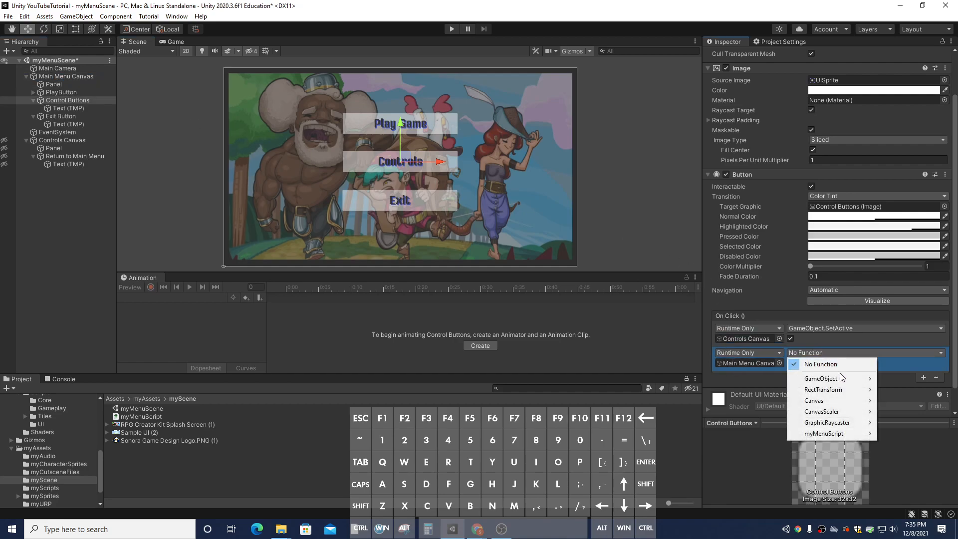
mouse_move(842, 379)
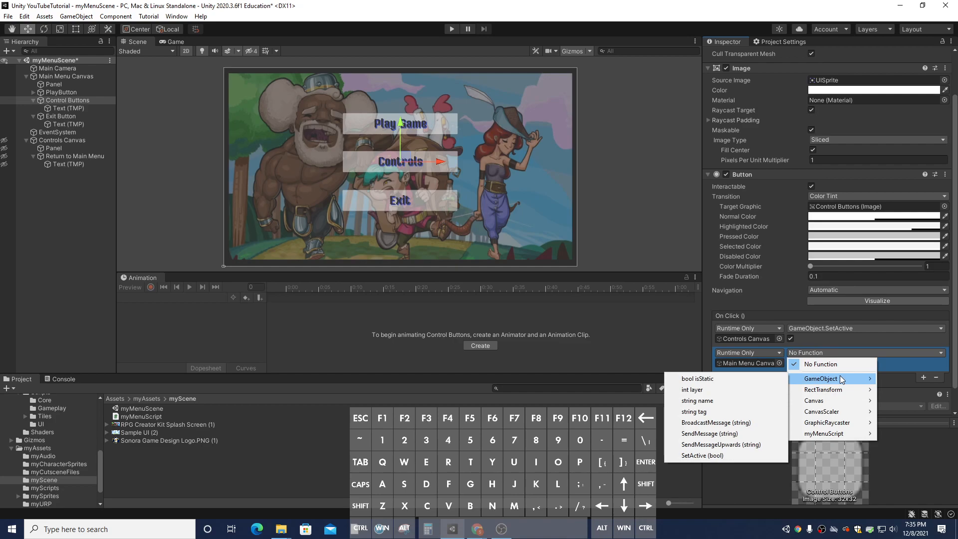
click(758, 453)
click(792, 363)
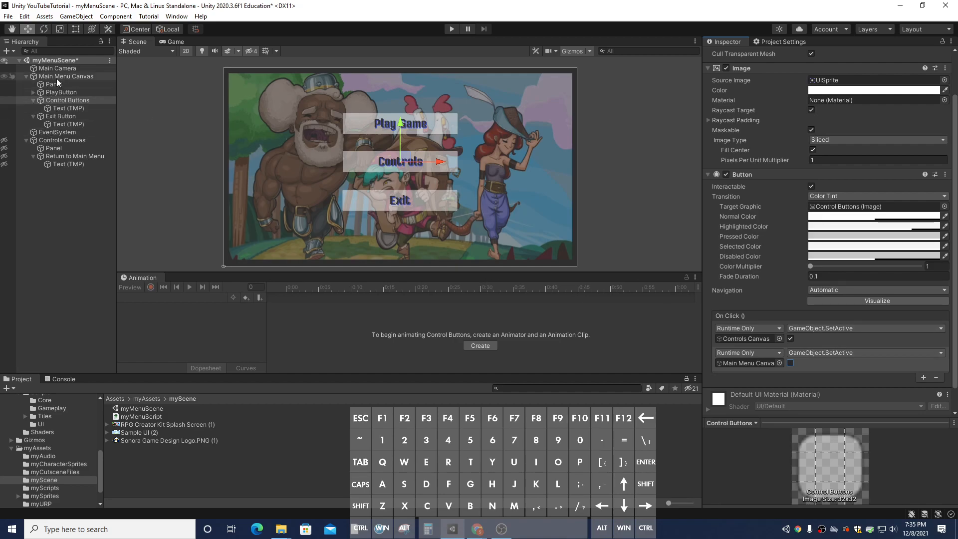
Preview the menu in play mode, stop it, and make the Controls Canvas inactive after unhiding it in the scene view.
click(451, 32)
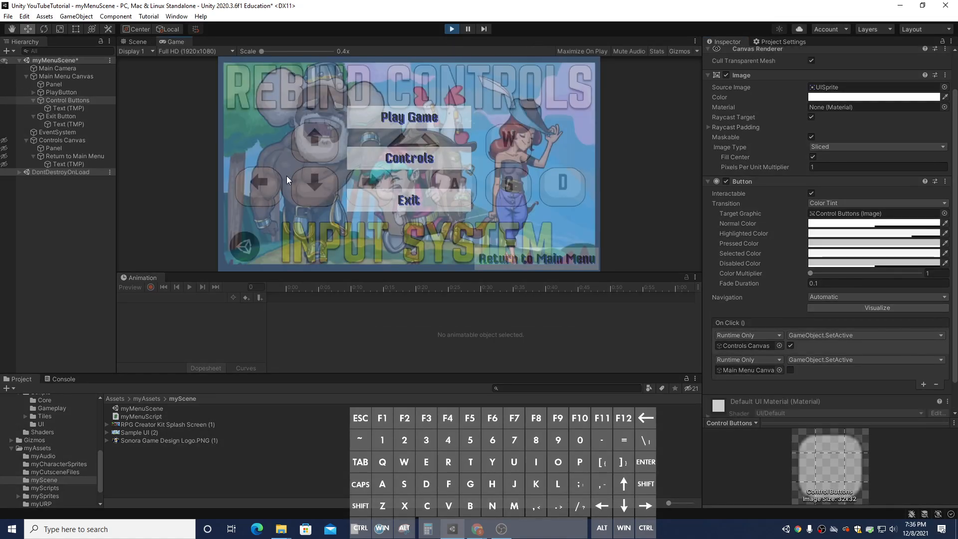
click(453, 30)
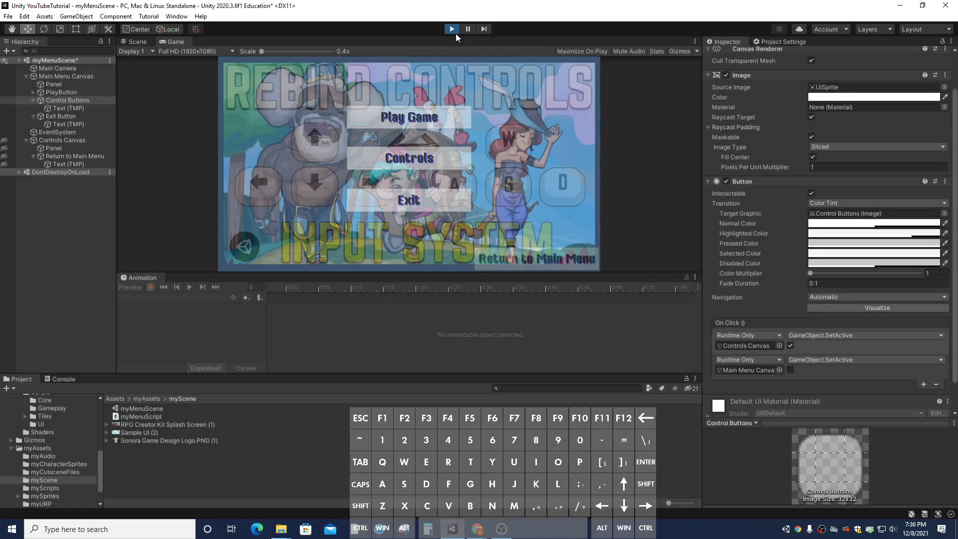
click(7, 140)
click(40, 140)
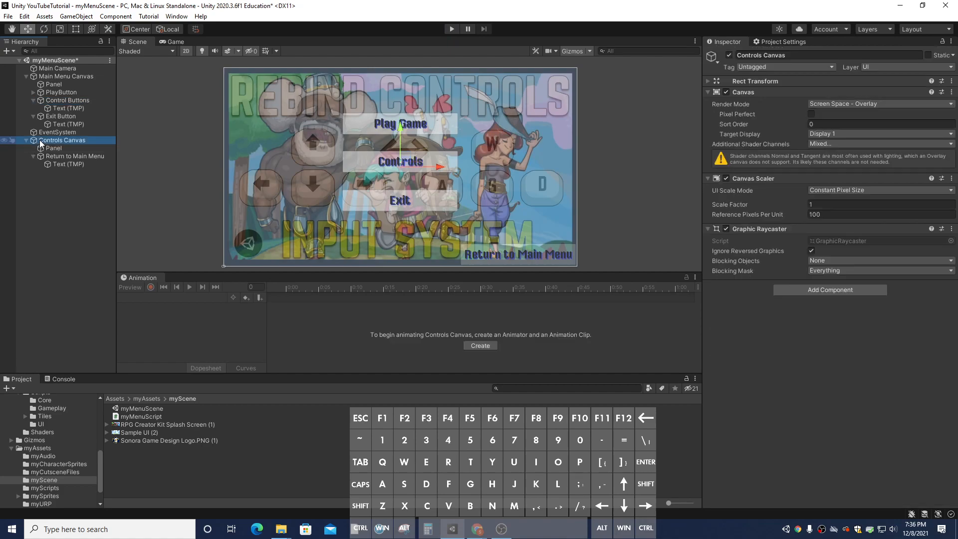
click(729, 55)
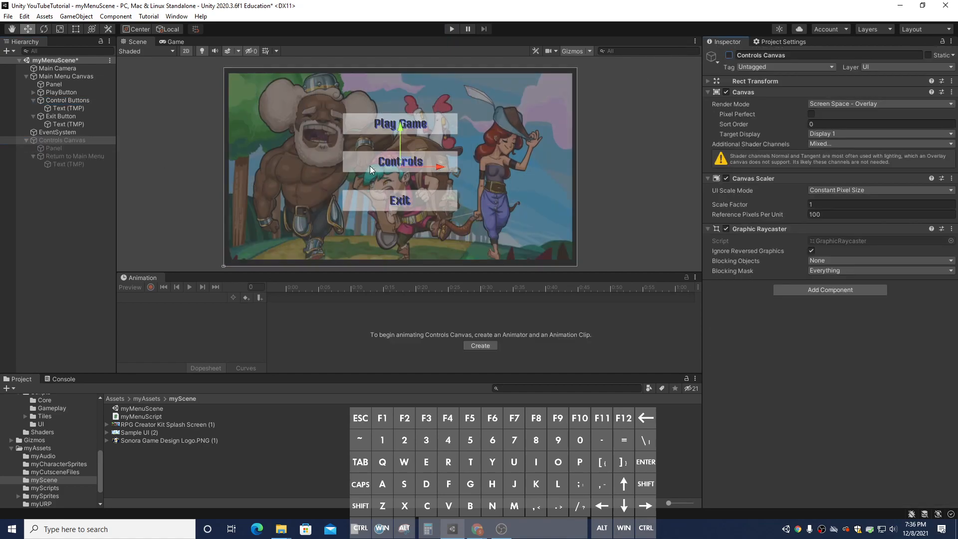
Test the Controls button in play mode and stop the run.
click(450, 29)
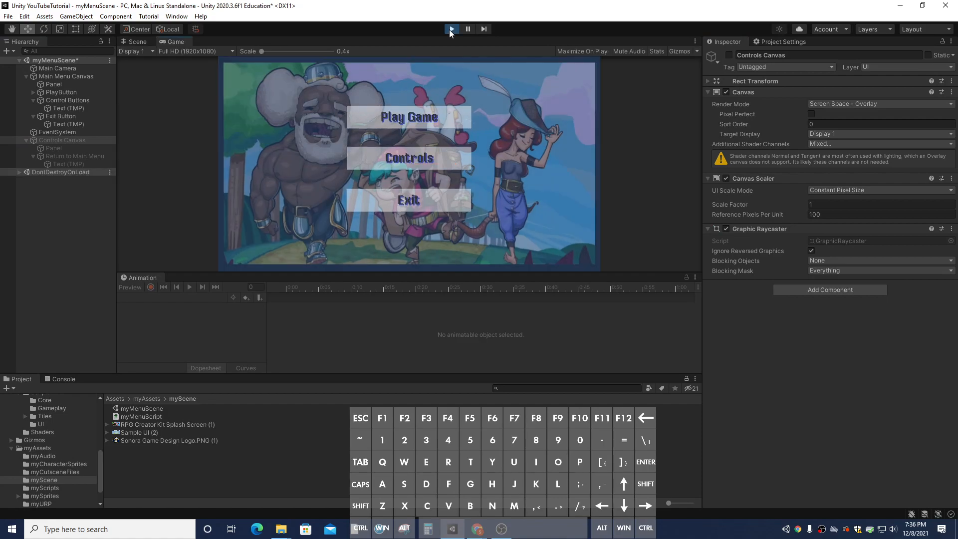
click(376, 157)
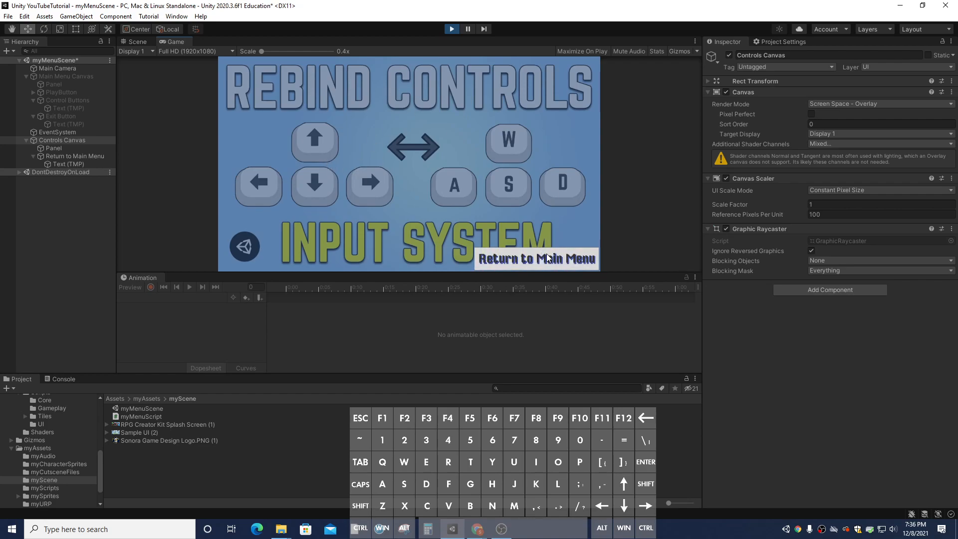
click(452, 29)
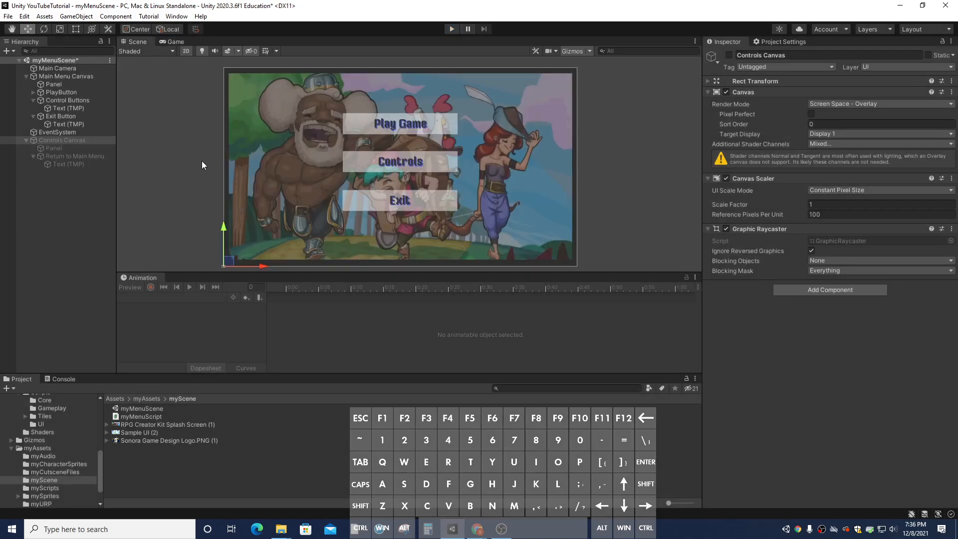
Add two On Click events to Return to Main Menu, with the first calling GameObject.SetActive on the Controls Canvas with its value disabled.
click(44, 141)
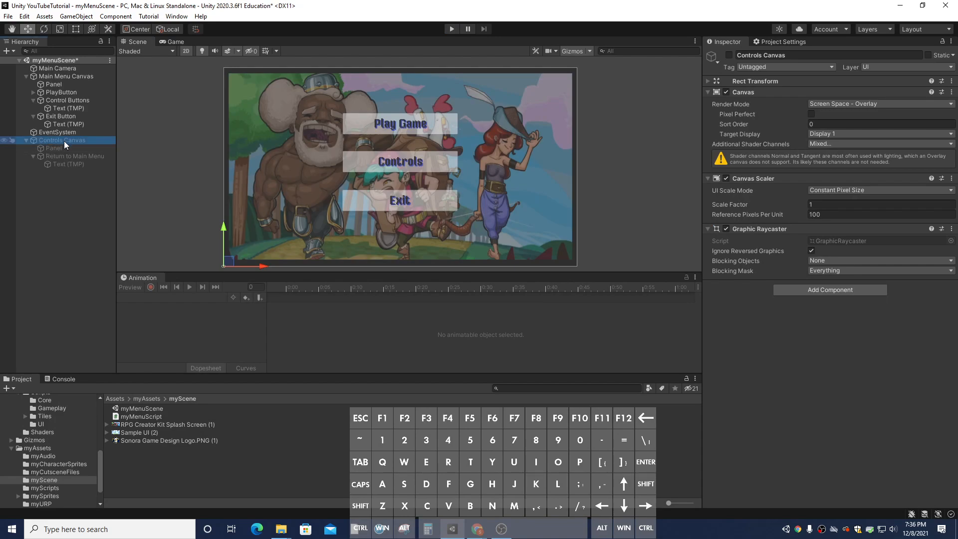
click(71, 154)
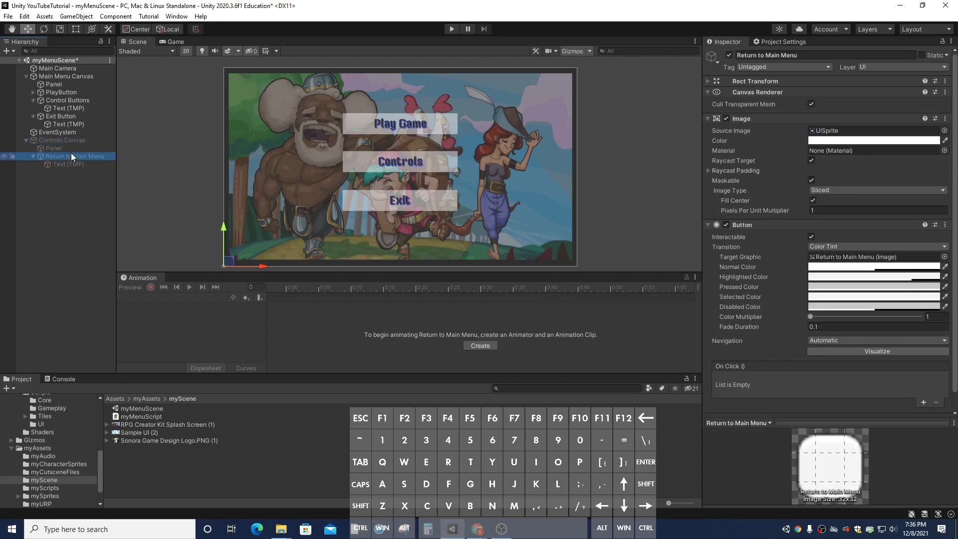
scroll(837, 277, down, 1)
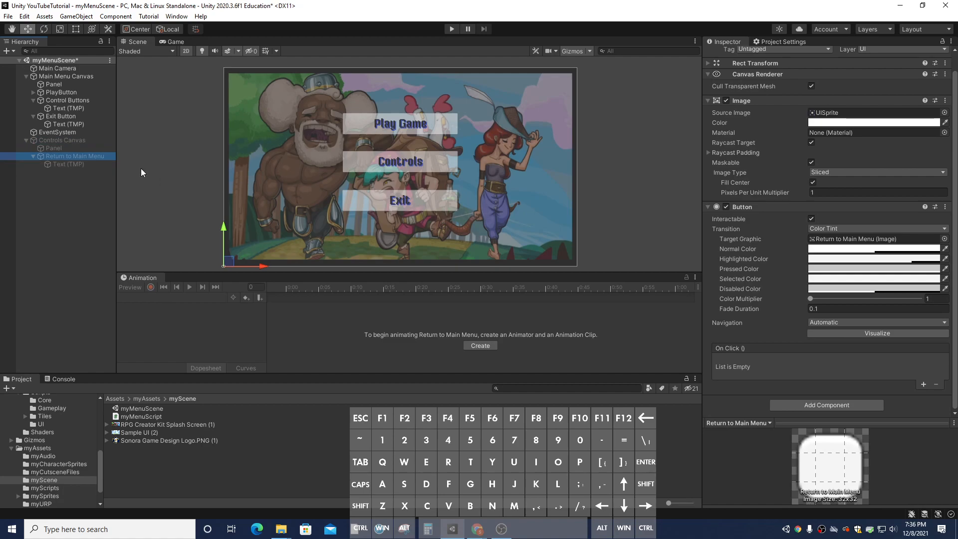
click(924, 384)
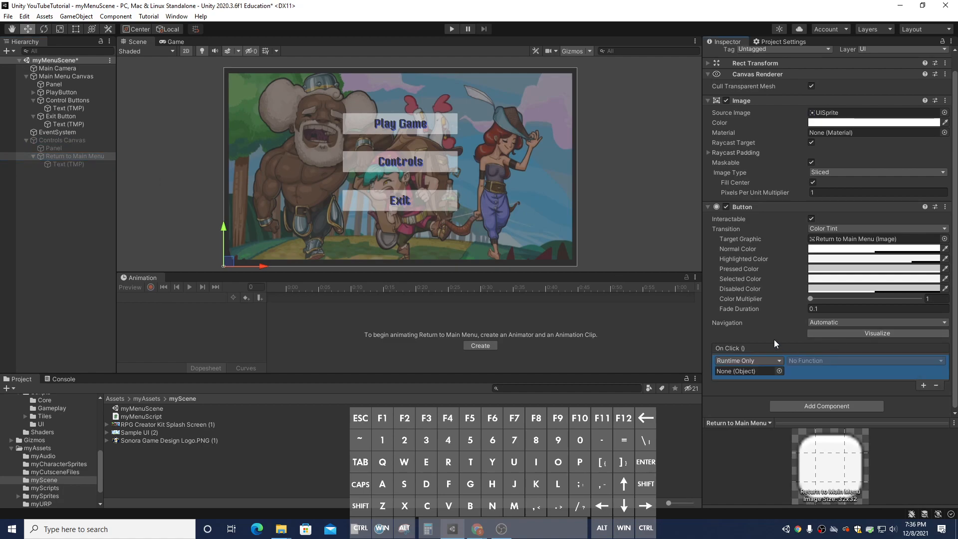
click(922, 385)
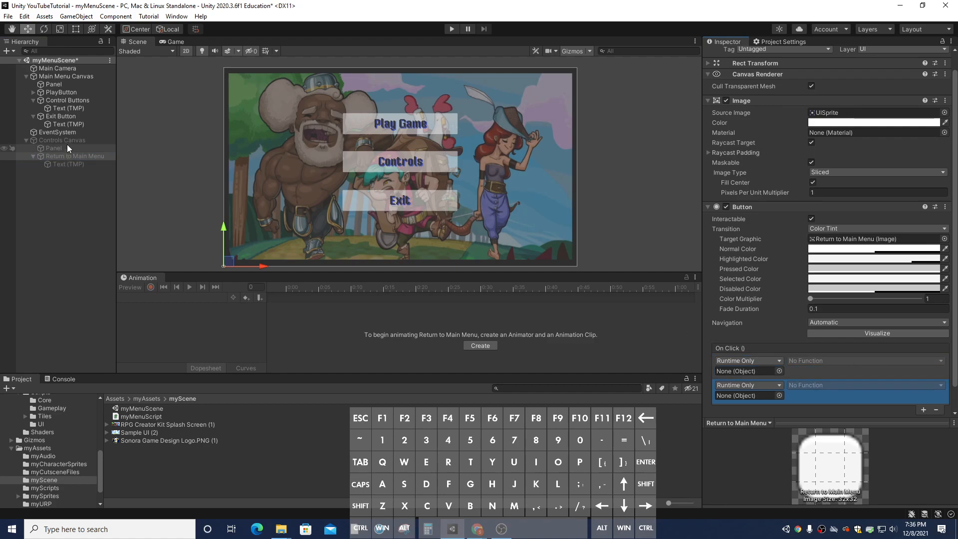
drag(70, 140, 754, 370)
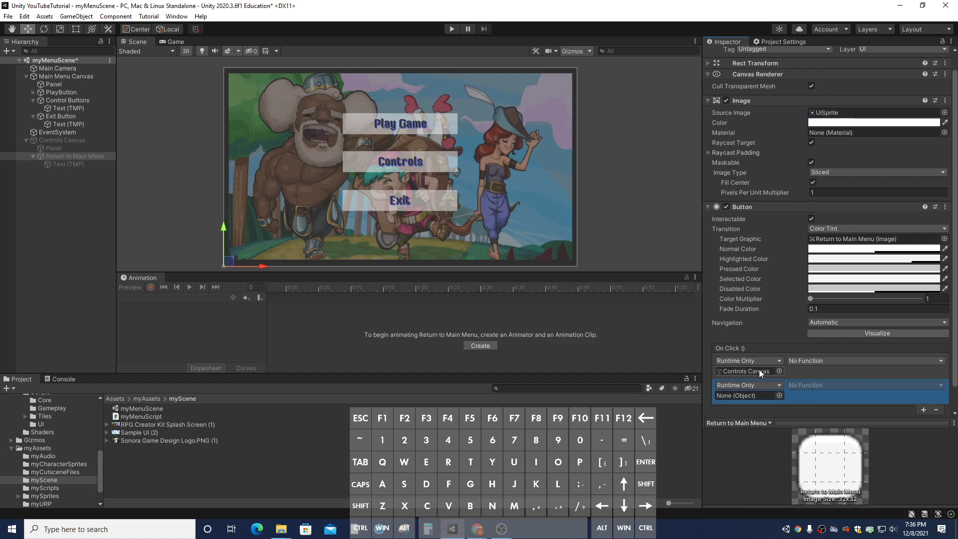
click(807, 360)
mouse_move(813, 387)
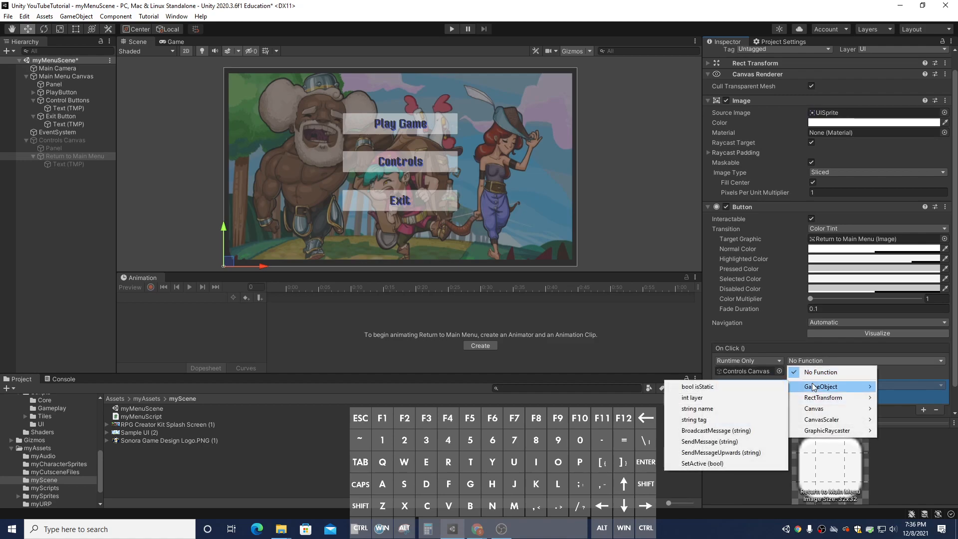
click(729, 462)
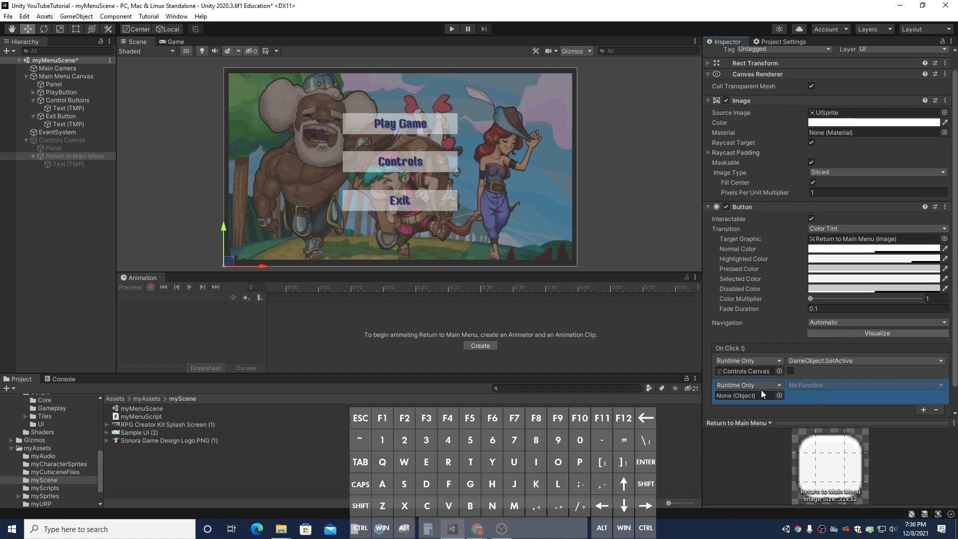
Set Return to Main Menu's second On Click event to call GameObject.SetActive on the Main Menu Canvas with its value enabled.
drag(82, 77, 747, 392)
click(832, 385)
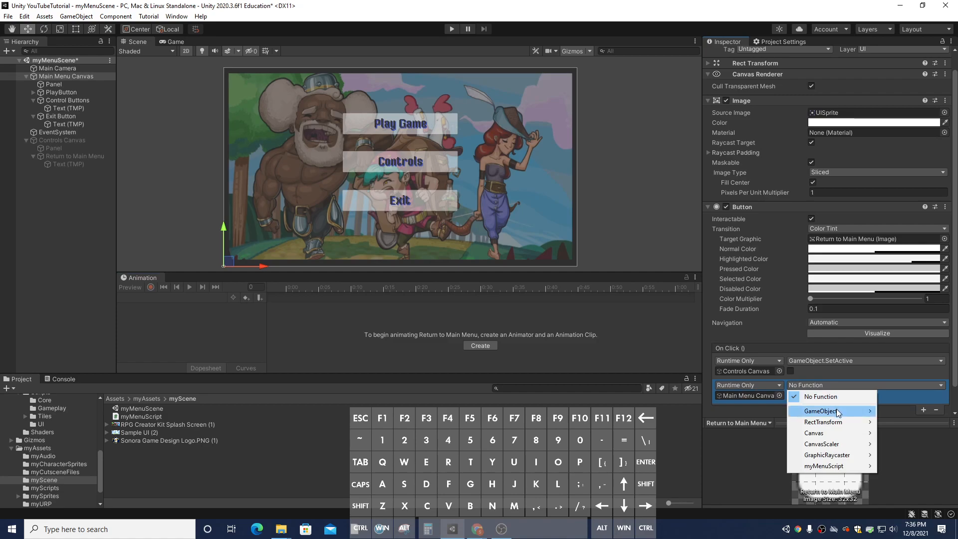
mouse_move(839, 412)
click(749, 485)
click(791, 396)
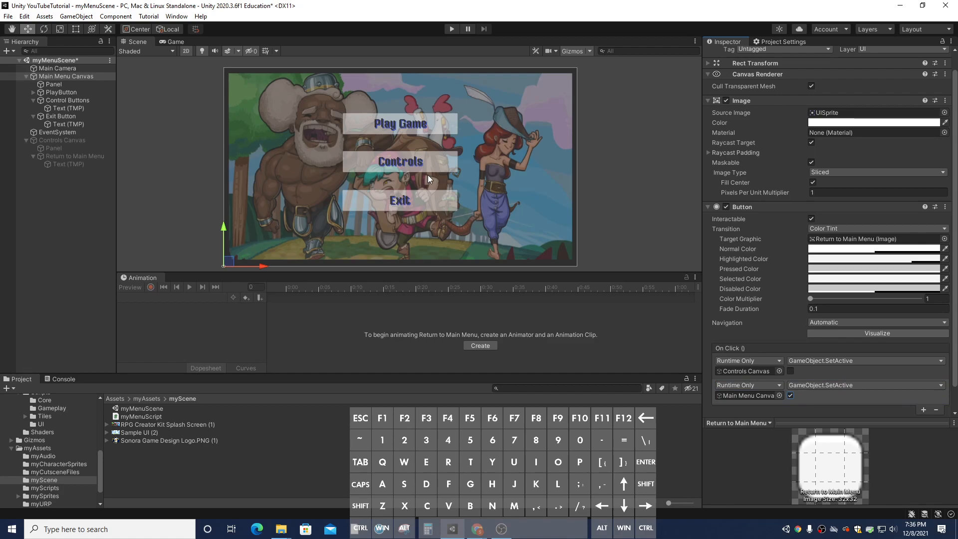
Test the Controls, Return to Main Menu and Play Game buttons in play mode.
click(451, 29)
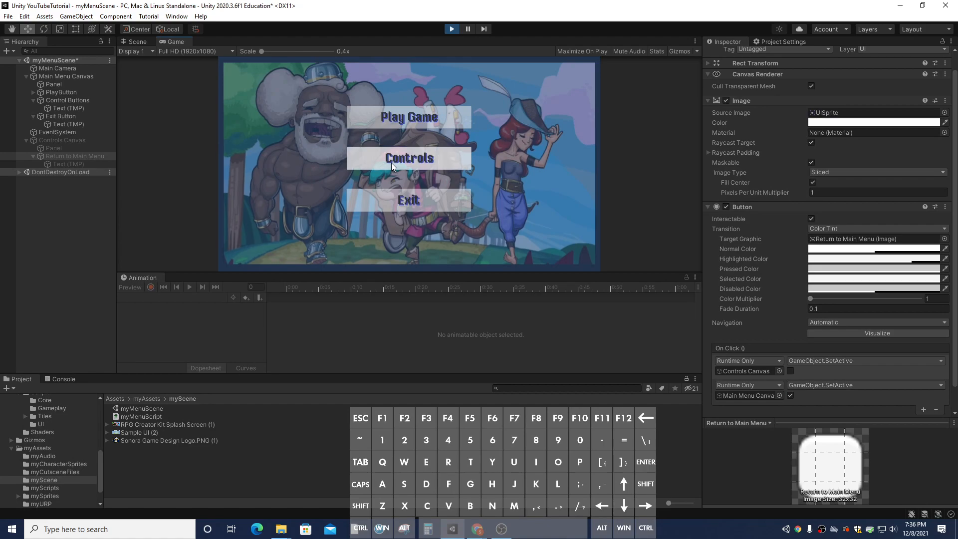
click(391, 162)
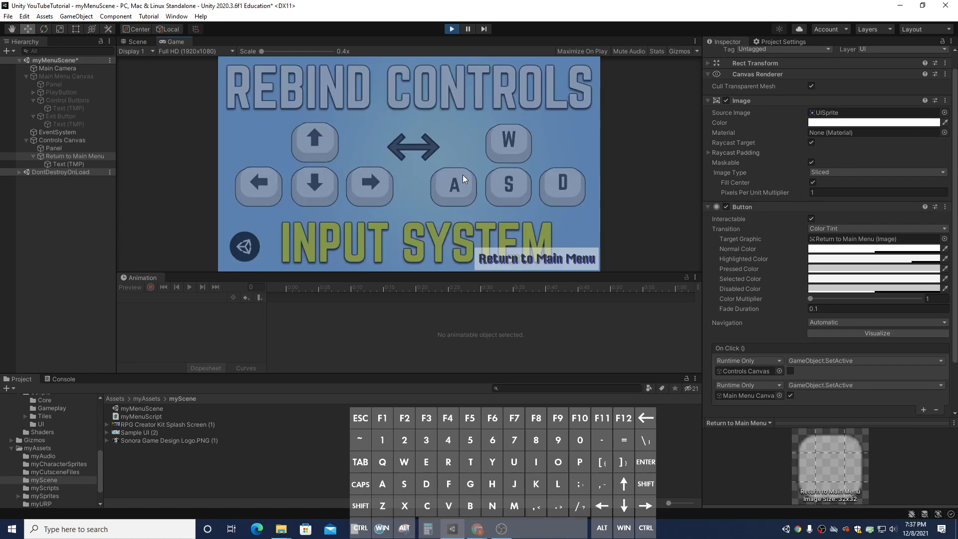
click(520, 262)
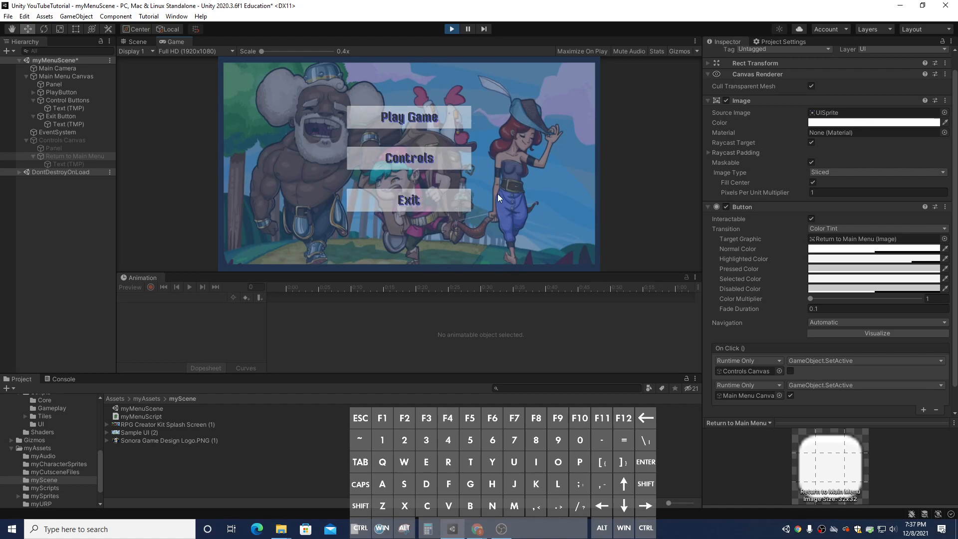
click(398, 124)
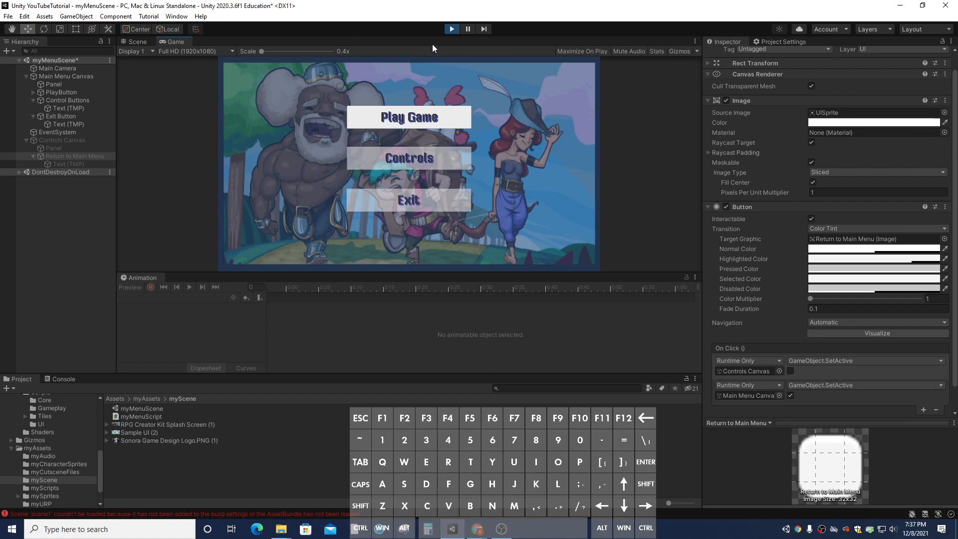
Stop the run and rename the SampleScene 1 asset in the Creator Kit - RPG Scenes folder to scene1.
click(451, 29)
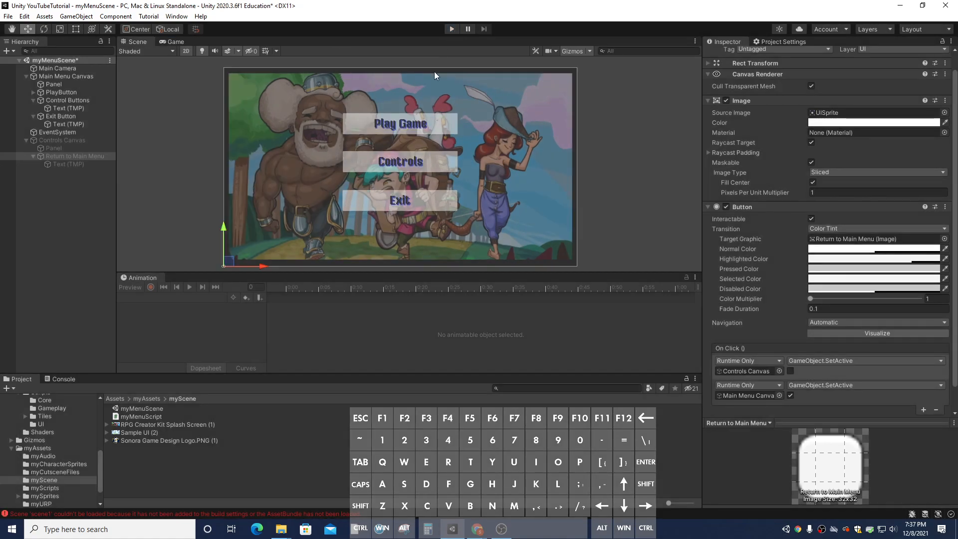
click(56, 480)
click(56, 472)
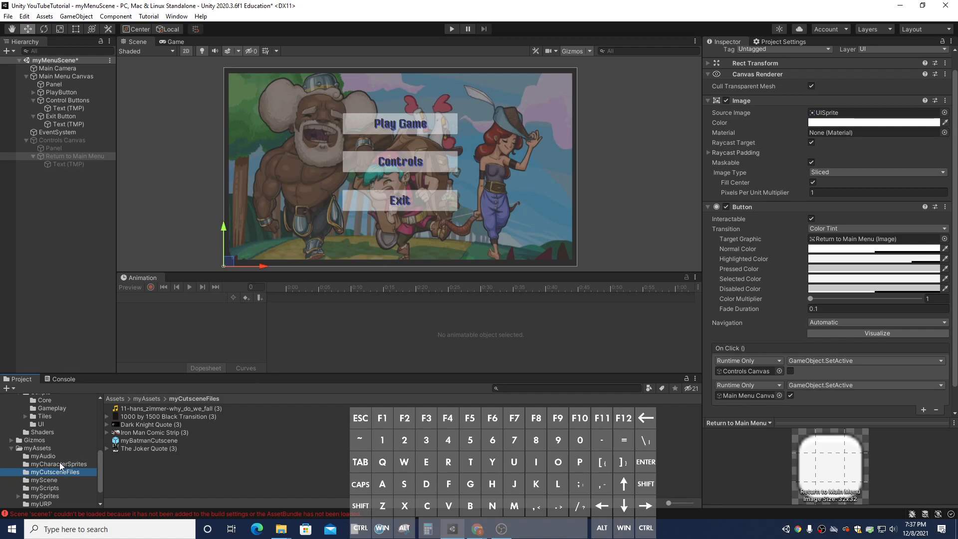
scroll(53, 459, up, 3)
click(50, 447)
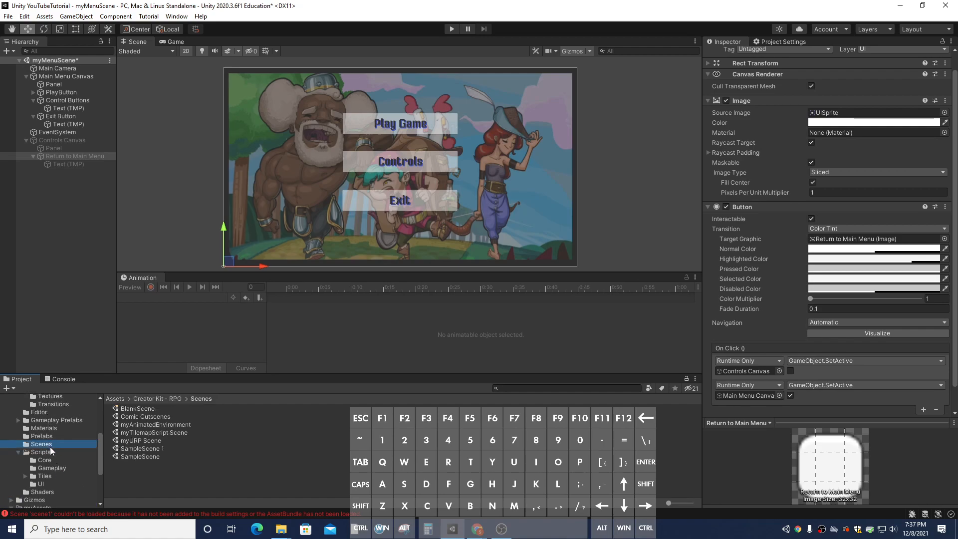
click(143, 450)
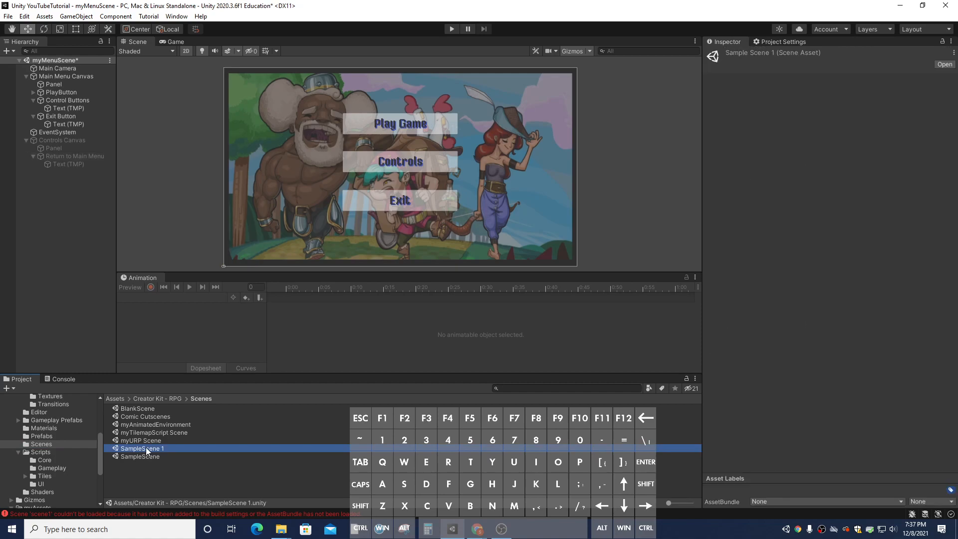
right_click(146, 452)
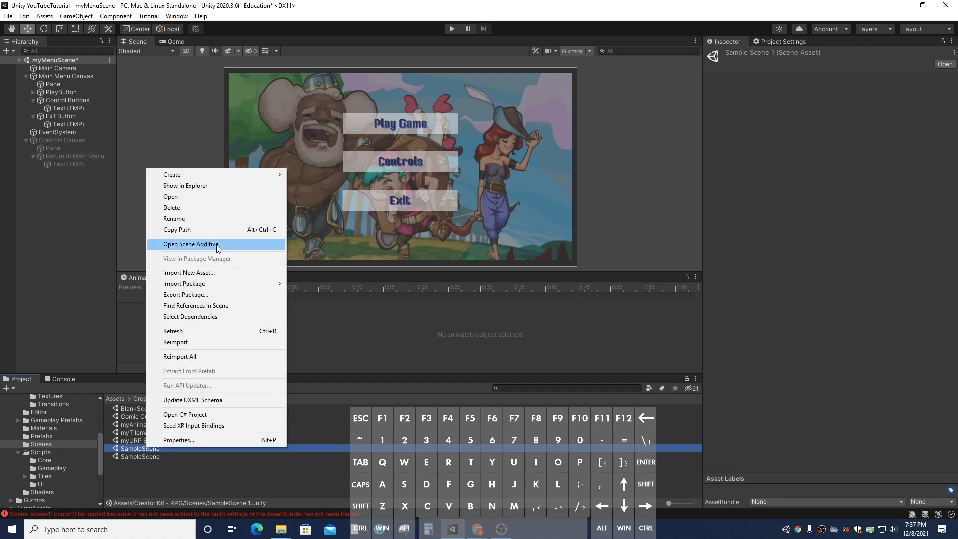
click(214, 219)
text(scene1)
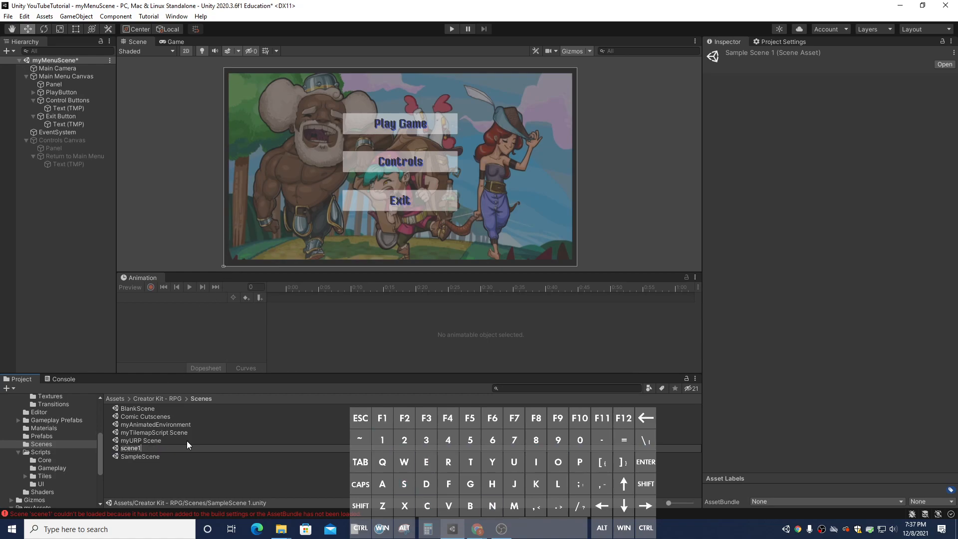
key(Return)
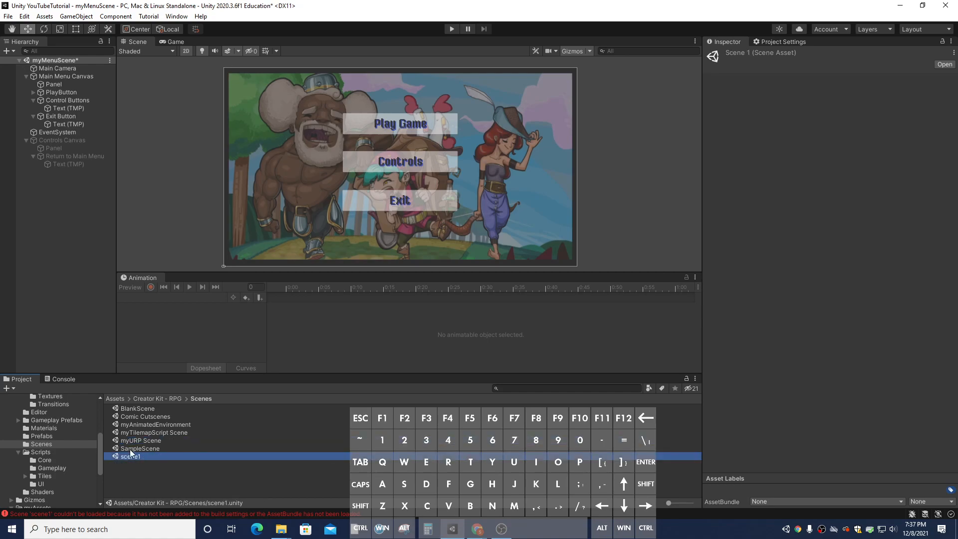
Test the Play Game button in play mode with the renamed scene, and stop the run.
click(450, 29)
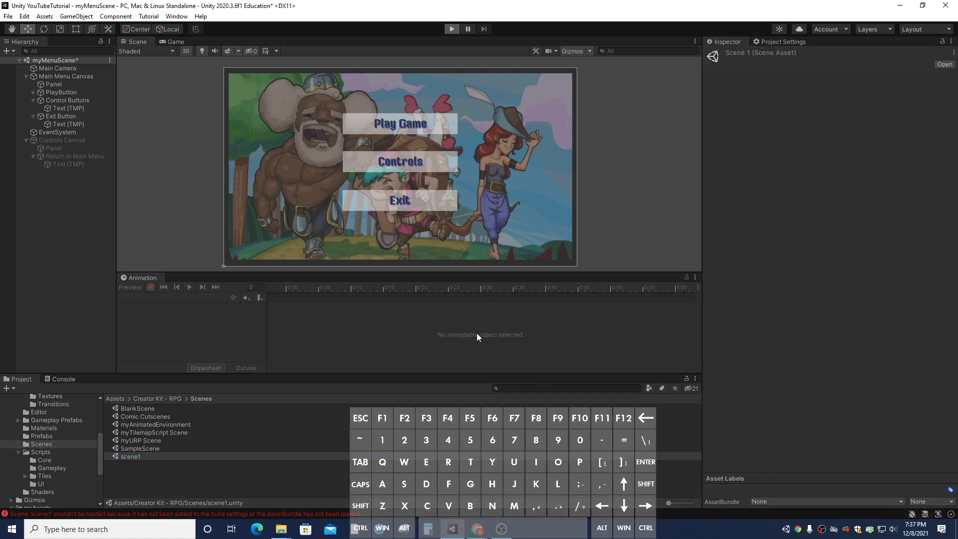
click(415, 117)
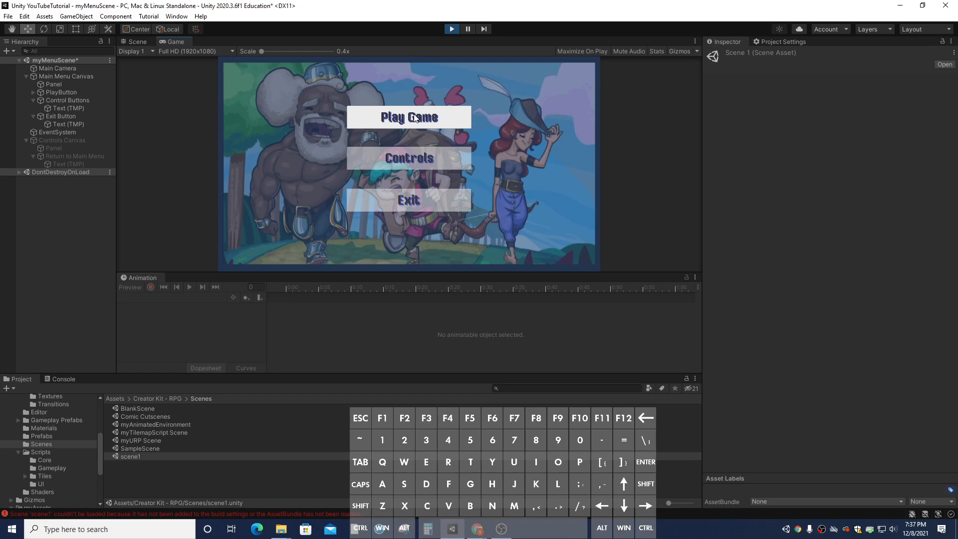
click(451, 29)
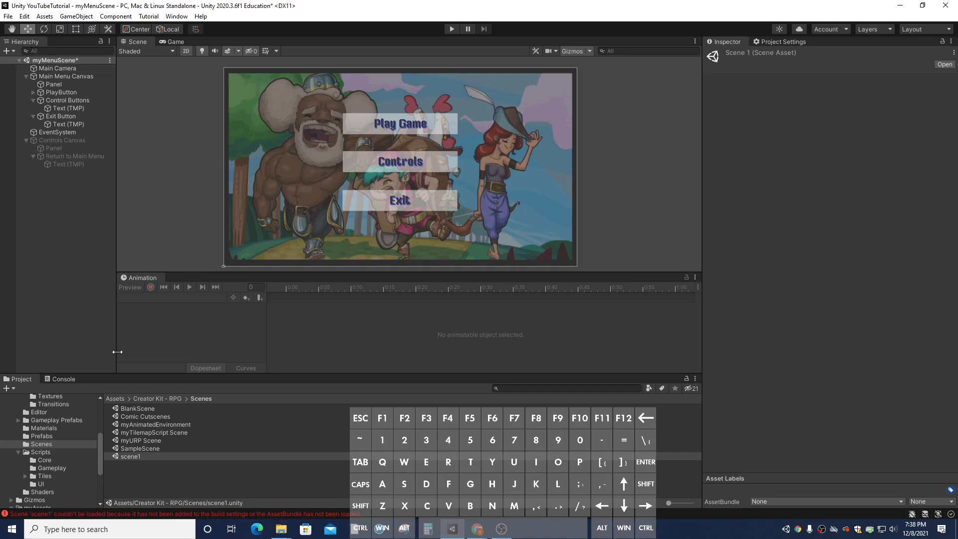
Add myMenuScene and scene1 to the build's scene list in that order, saving myMenuScene before opening scene1.
click(8, 16)
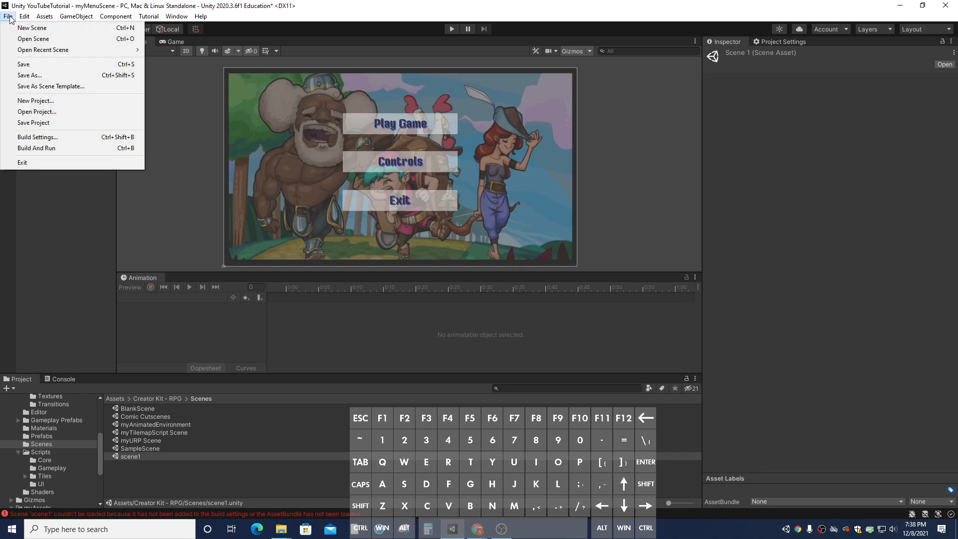
click(39, 139)
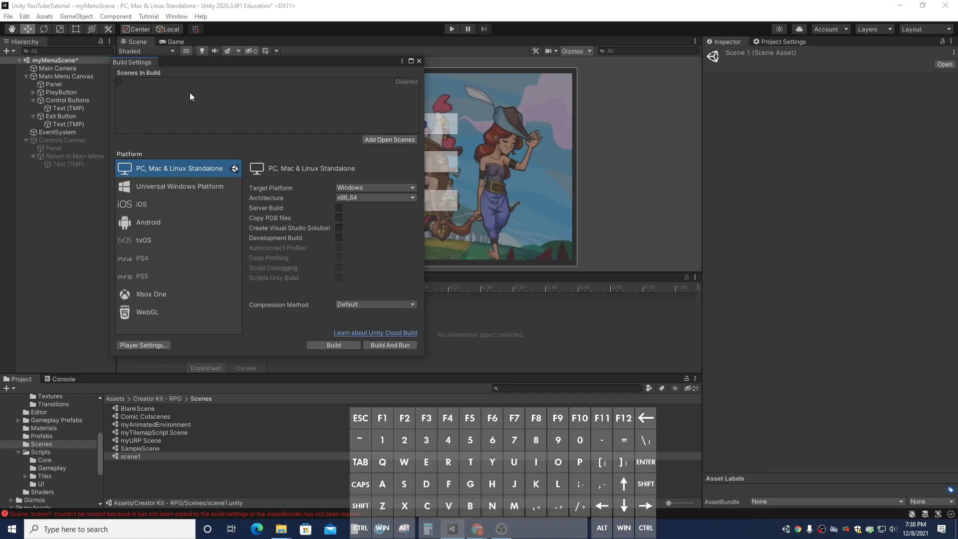
click(397, 140)
double_click(140, 456)
click(475, 284)
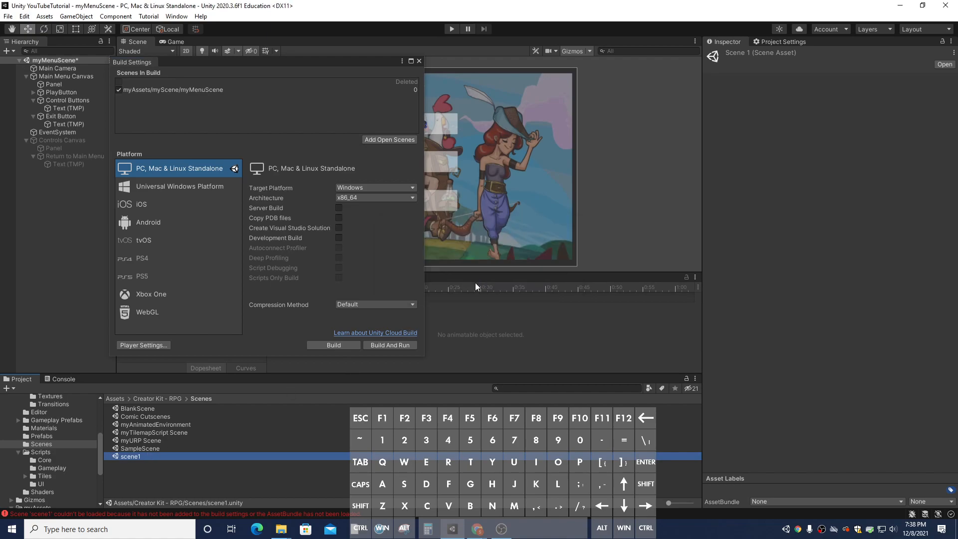
click(372, 140)
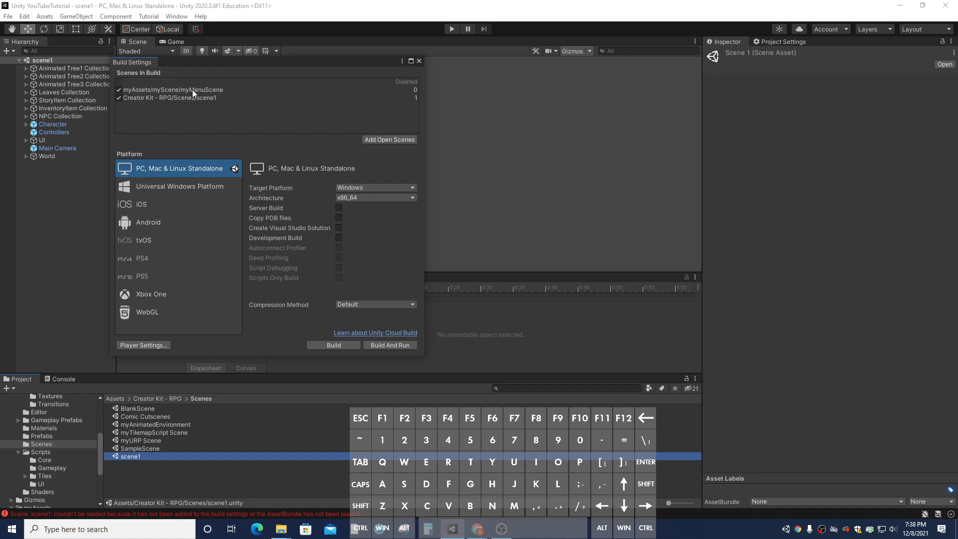
Reopen myMenuScene from the myScene folder and close the build settings.
scroll(65, 454, down, 3)
click(50, 454)
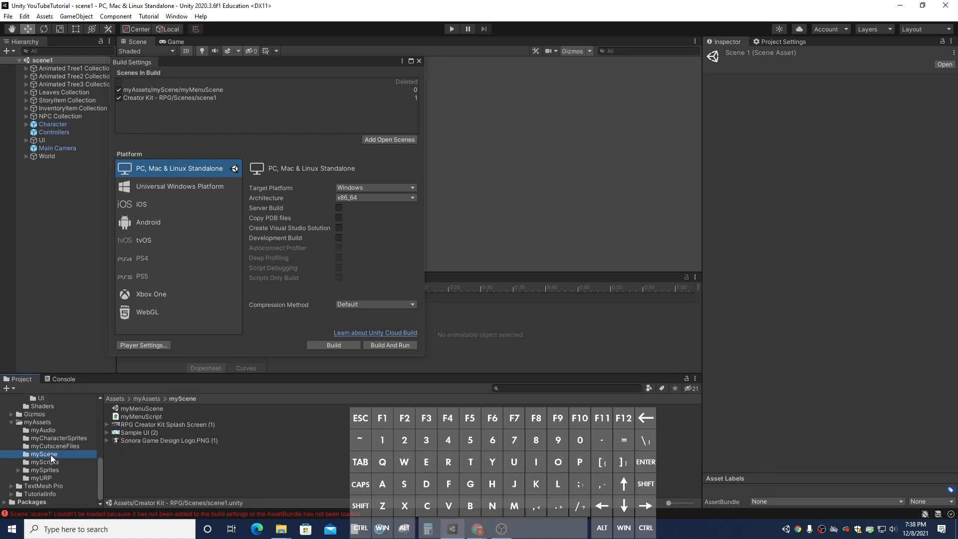
double_click(138, 408)
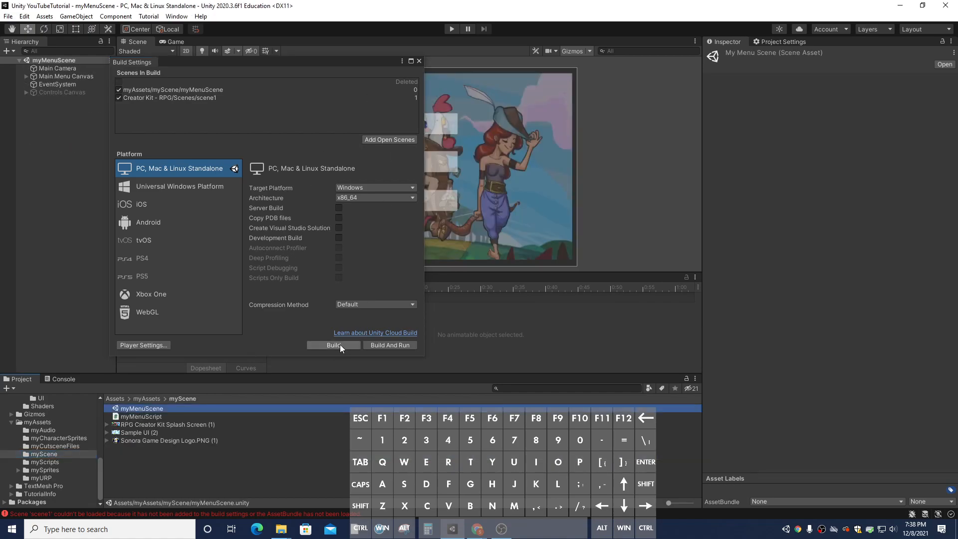
click(420, 61)
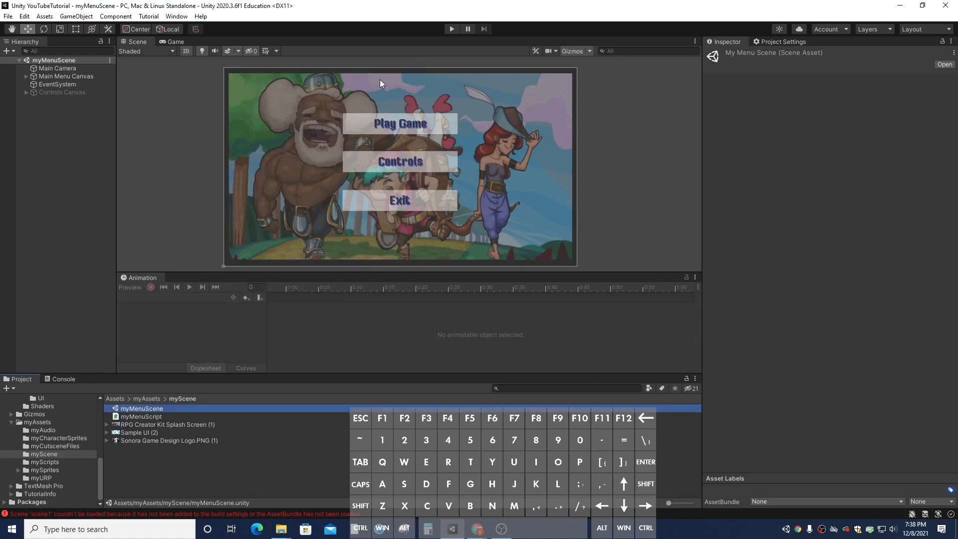
Test that Play Game loads scene1 in play mode, and stop the run.
click(450, 32)
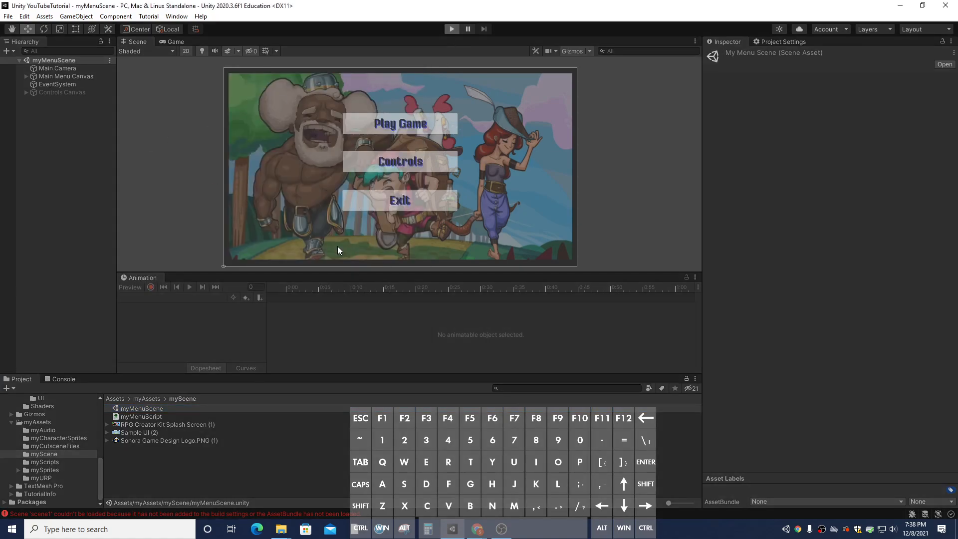
click(393, 121)
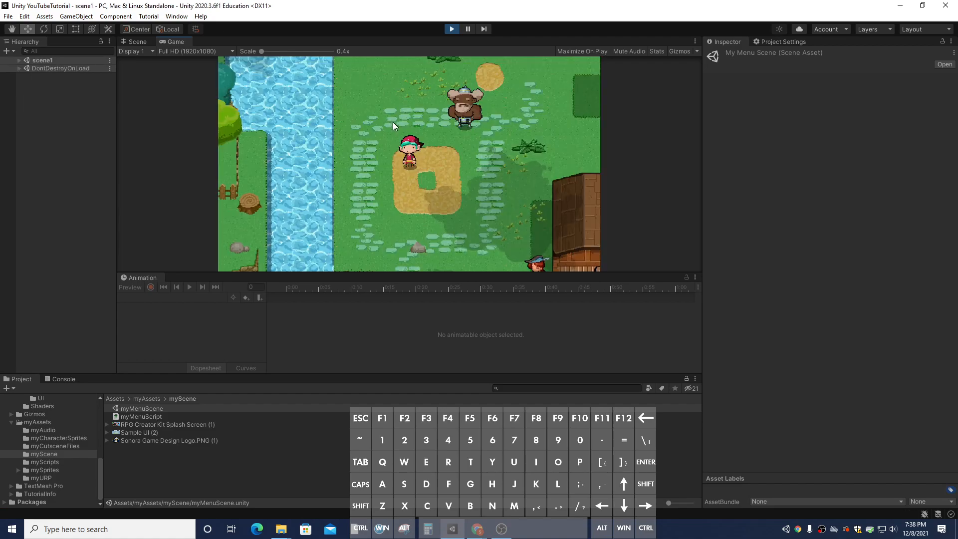
click(450, 29)
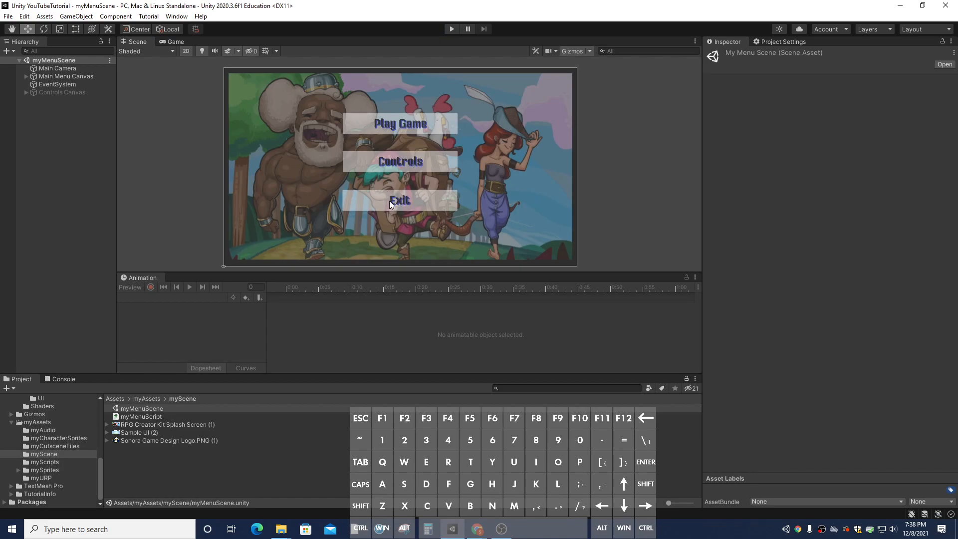
Run the menu again, test Controls, Return to Main Menu and Play Game in turn, and stop the run.
click(452, 29)
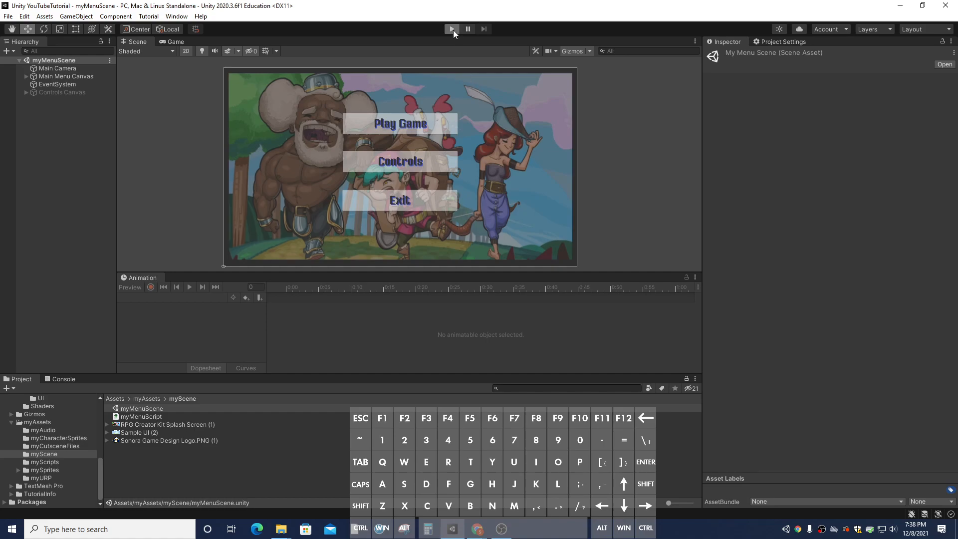
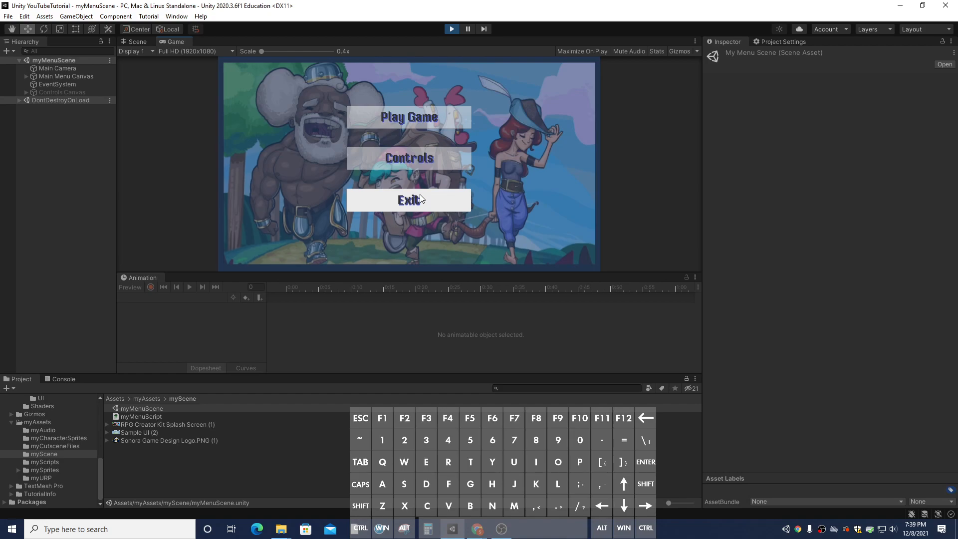
click(436, 153)
click(524, 250)
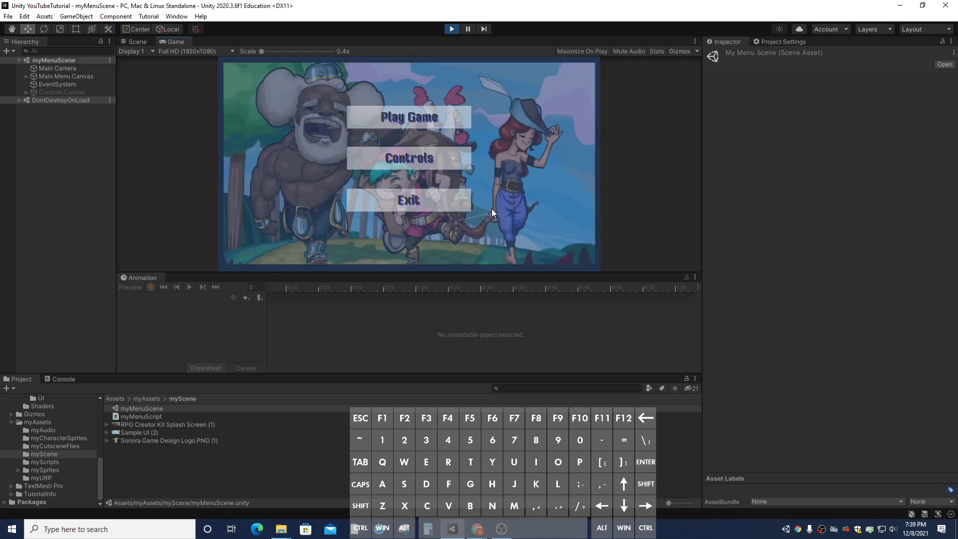
click(431, 126)
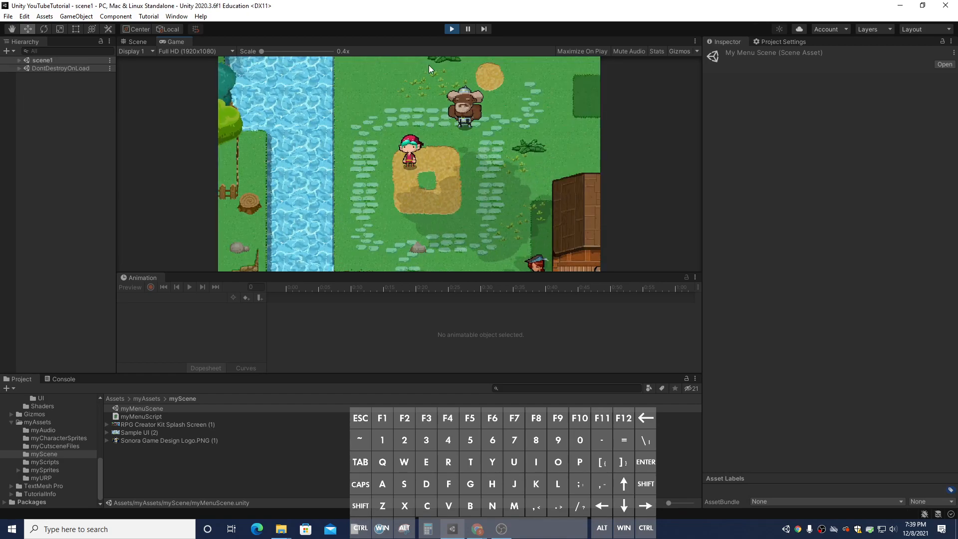
click(451, 29)
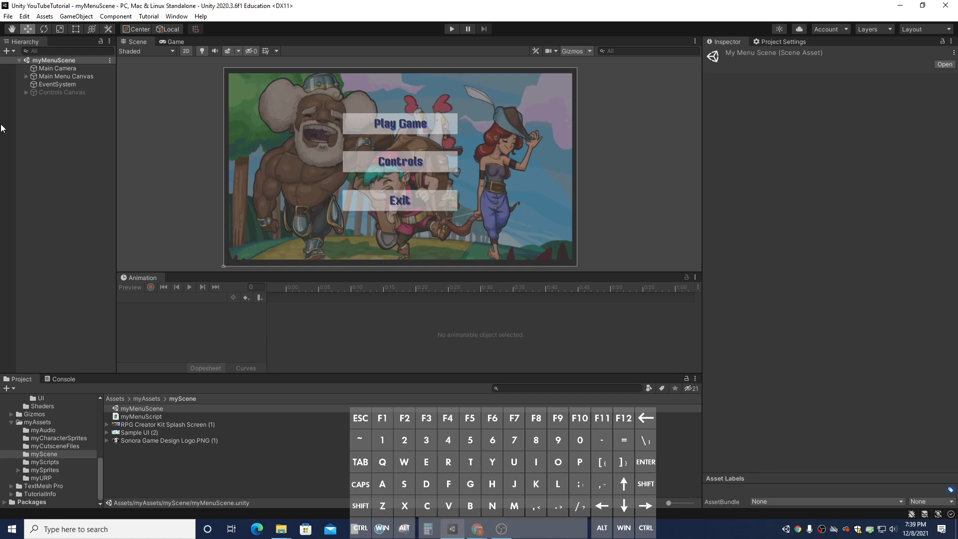
Slightly raise the alpha of the image color on the Panel under Main Menu Canvas.
click(54, 79)
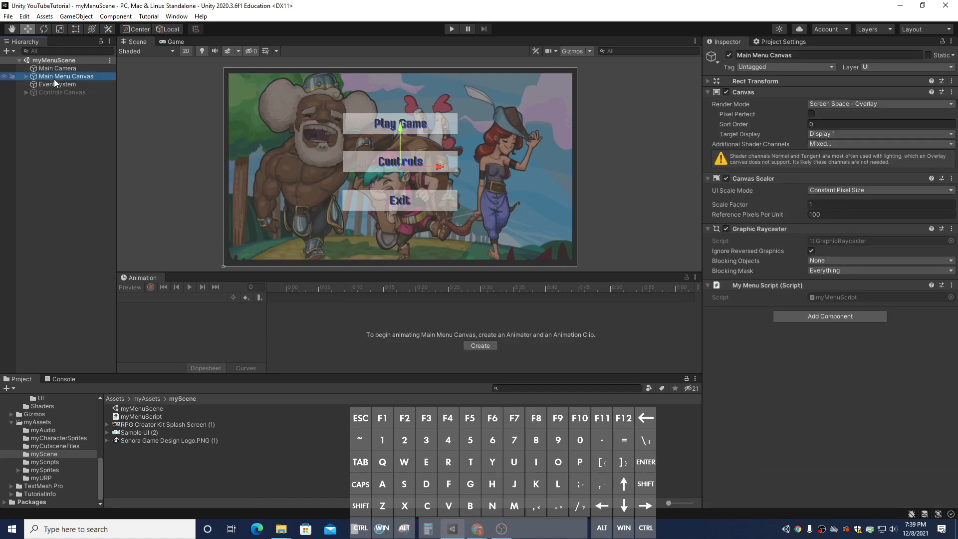
click(25, 76)
click(41, 86)
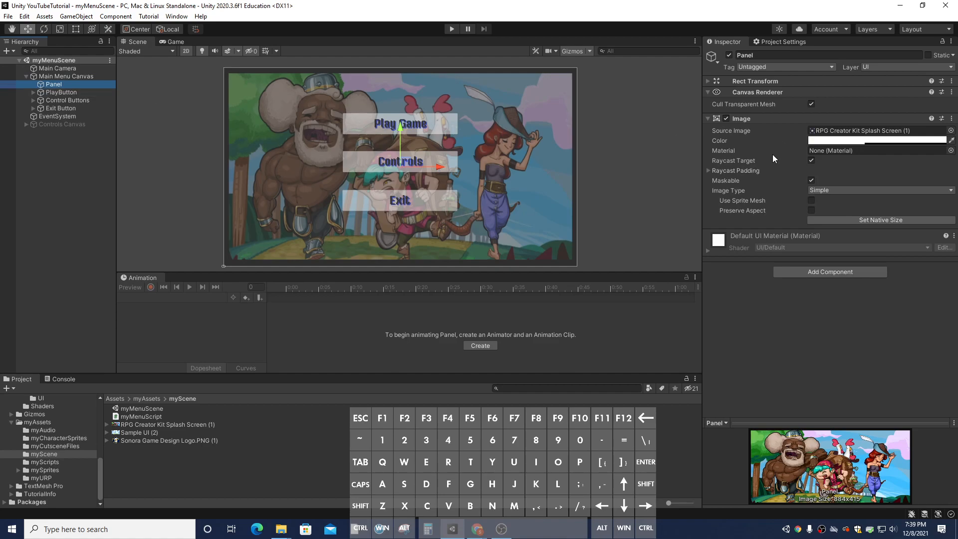
click(847, 140)
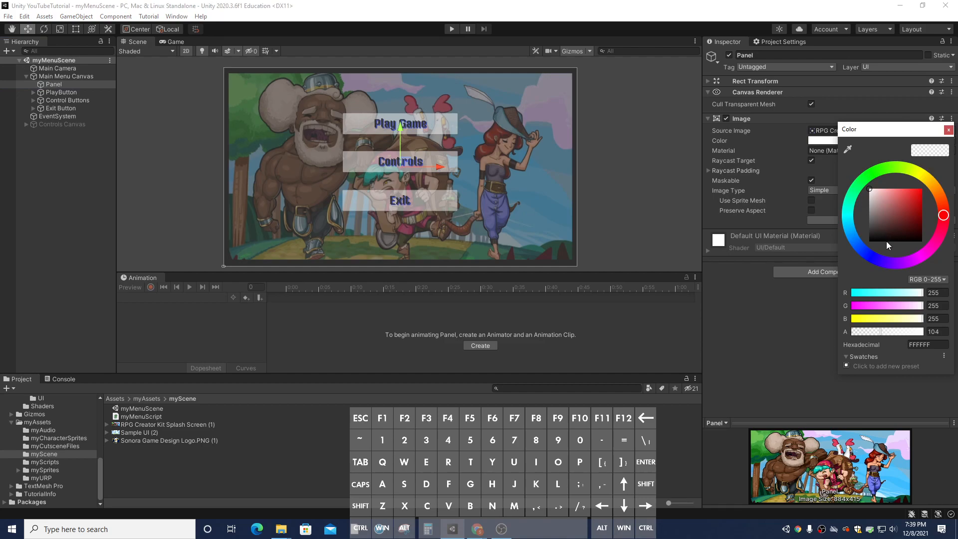
mouse_move(881, 332)
mouse_down()
mouse_move(853, 331)
mouse_move(885, 334)
mouse_up()
click(948, 129)
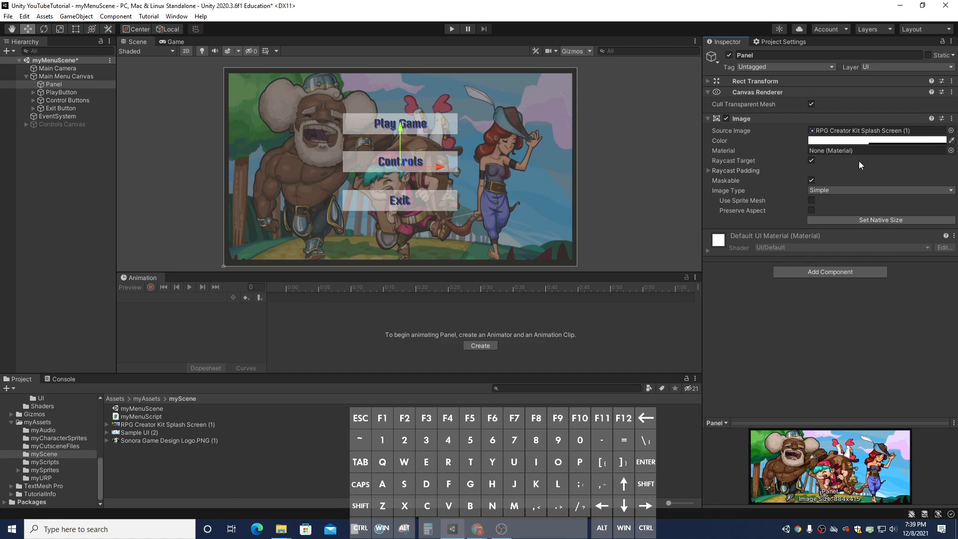
click(709, 171)
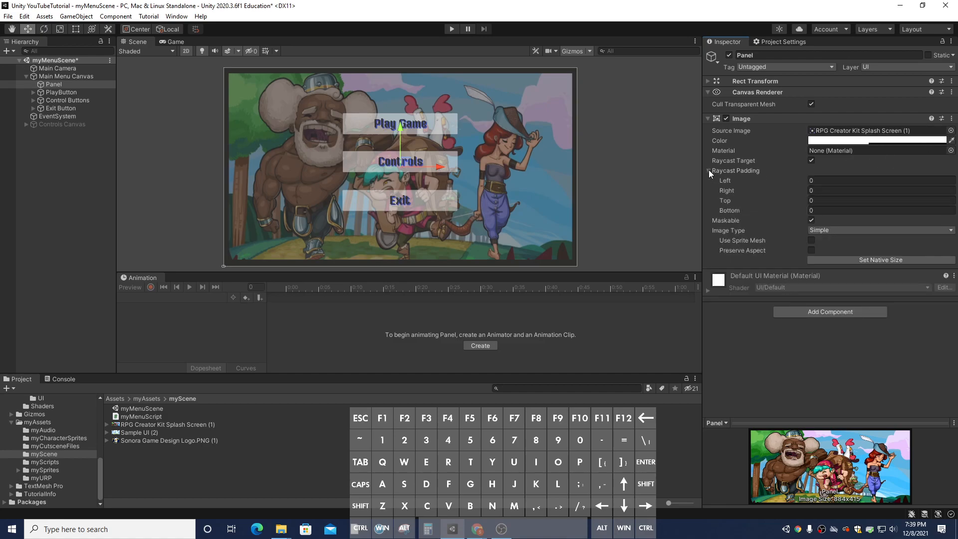
click(710, 171)
click(706, 93)
click(706, 93)
click(708, 80)
click(709, 81)
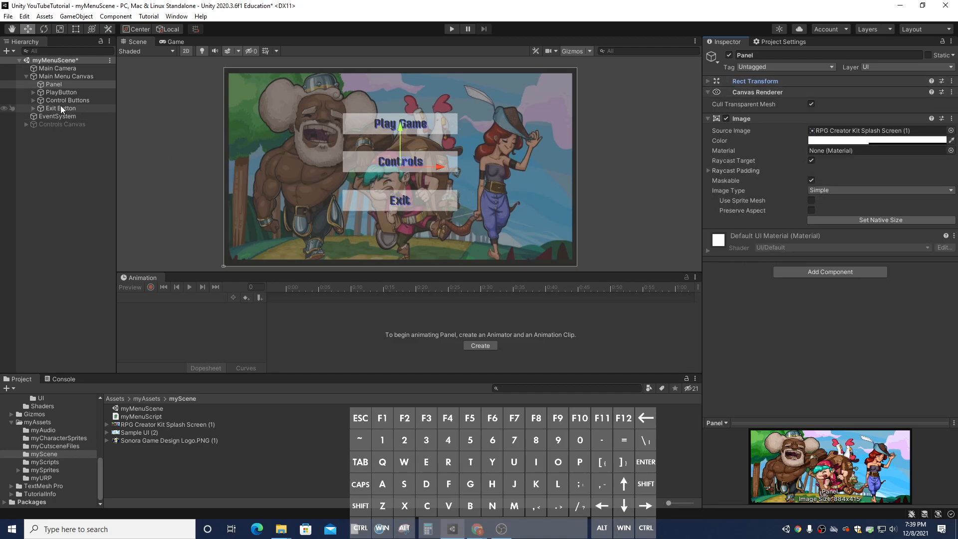
Test the Controls button in play mode to view the controls screen, and stop the run.
click(451, 29)
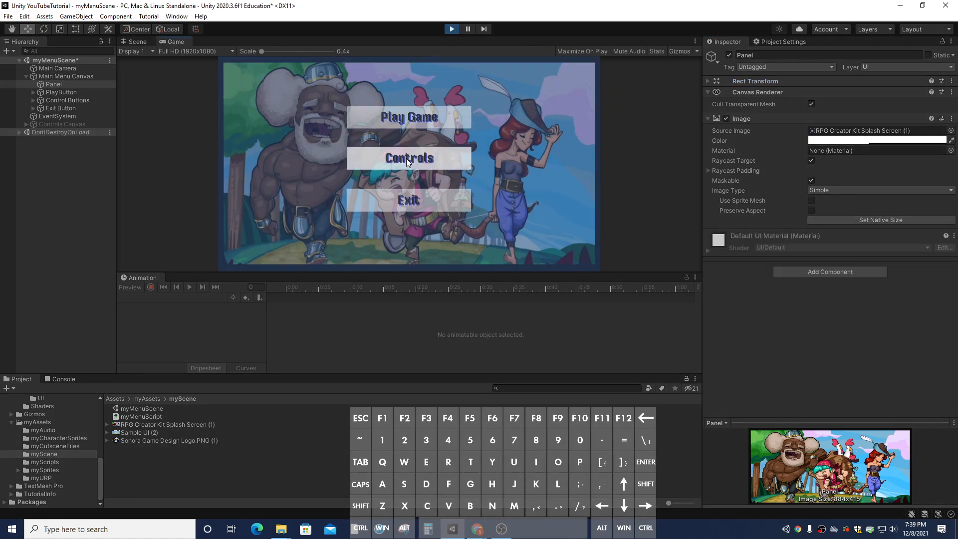
click(406, 160)
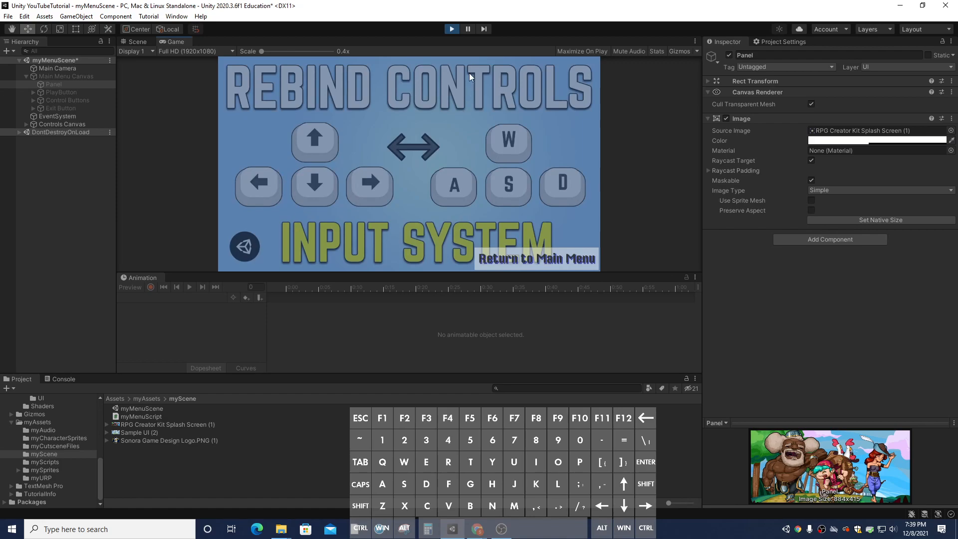
click(451, 29)
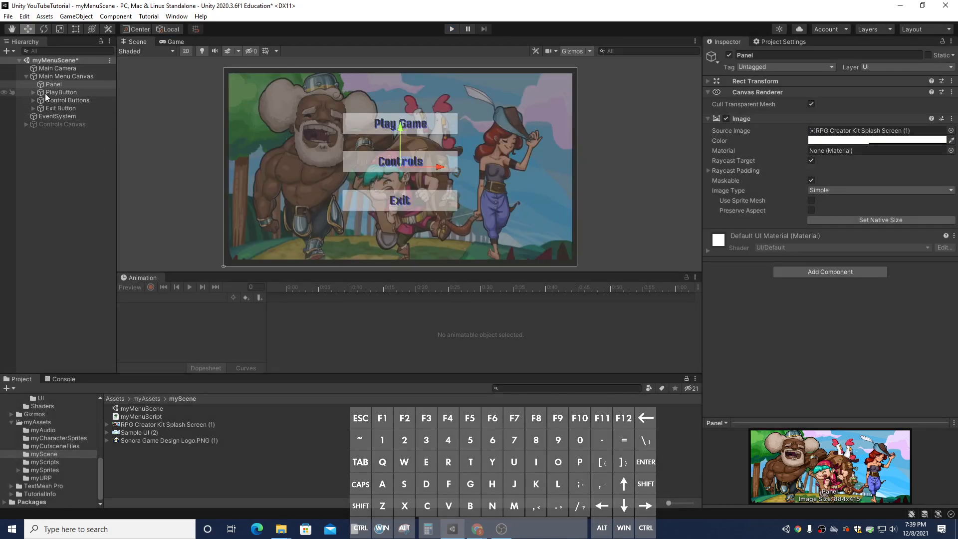
Examine the Panel and the Main Menu Canvas settings, including the Graphic Raycaster's Blocking Mask and Blocking Objects options.
click(54, 86)
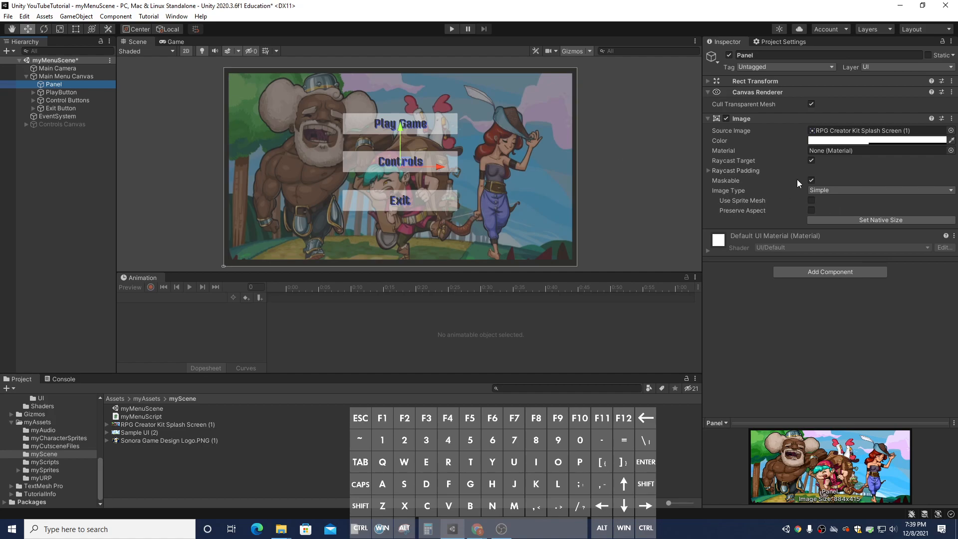
click(68, 78)
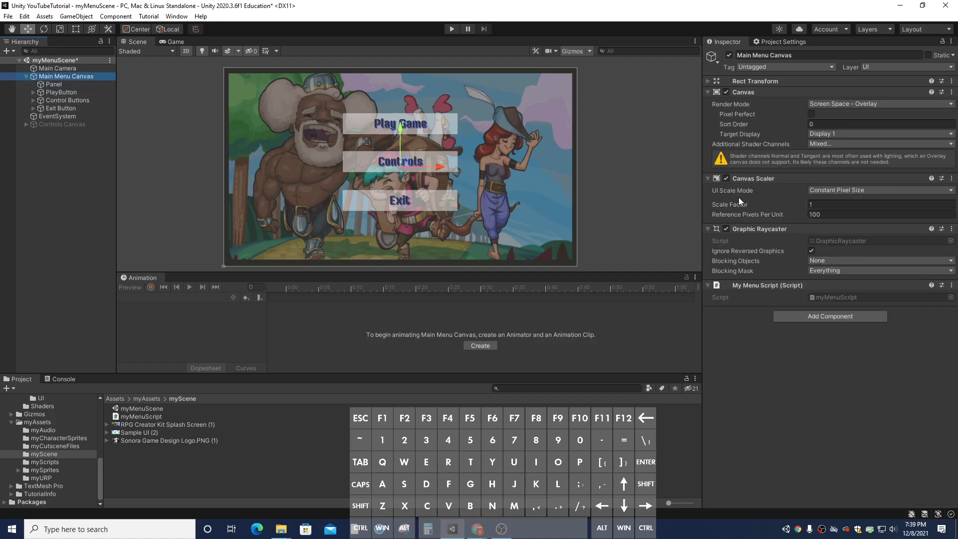
click(821, 269)
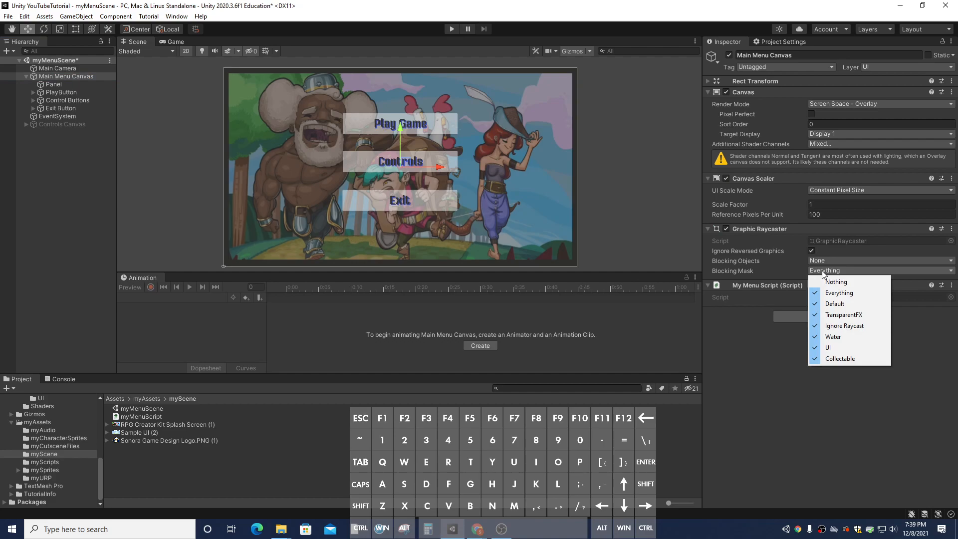
click(823, 266)
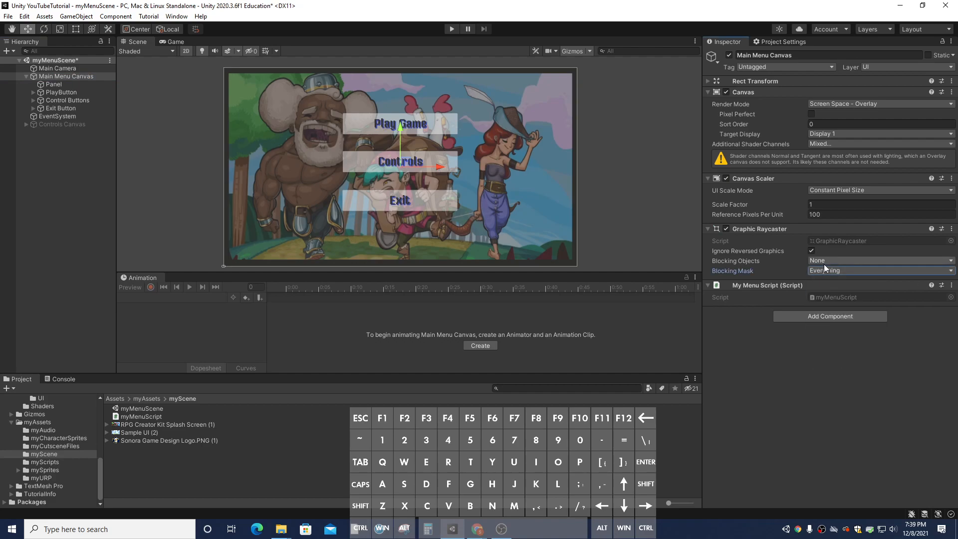
click(825, 261)
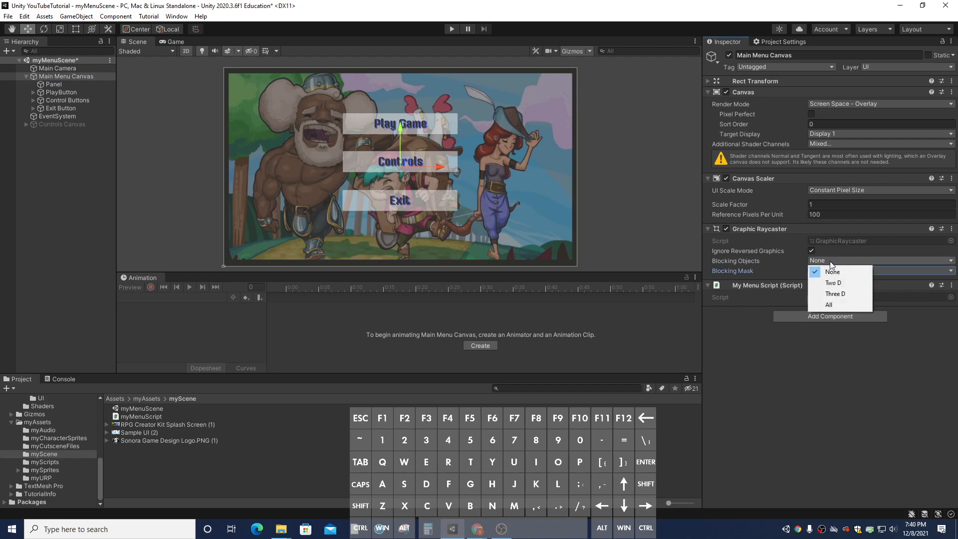
click(902, 231)
click(903, 231)
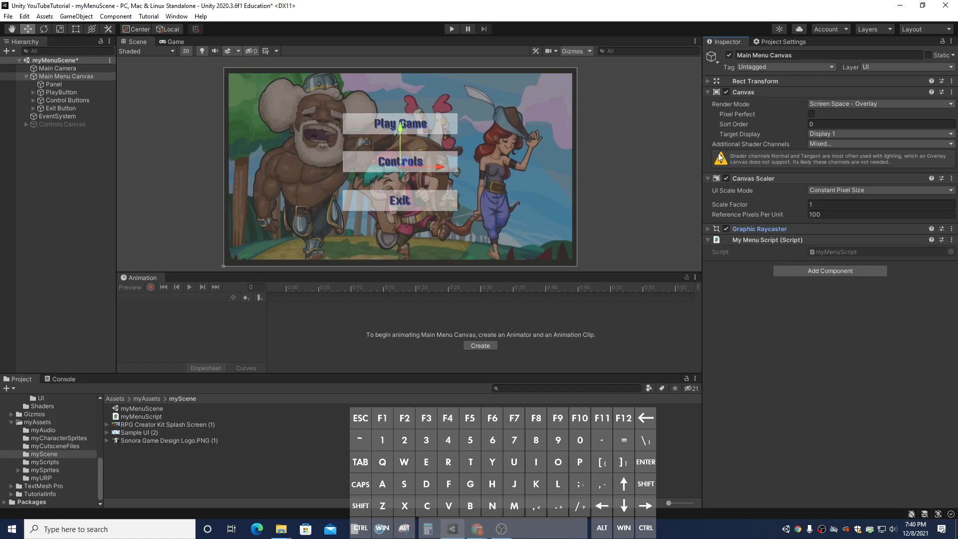
Try the World Space render mode on the Main Menu Canvas in play mode, and stop the run.
click(850, 104)
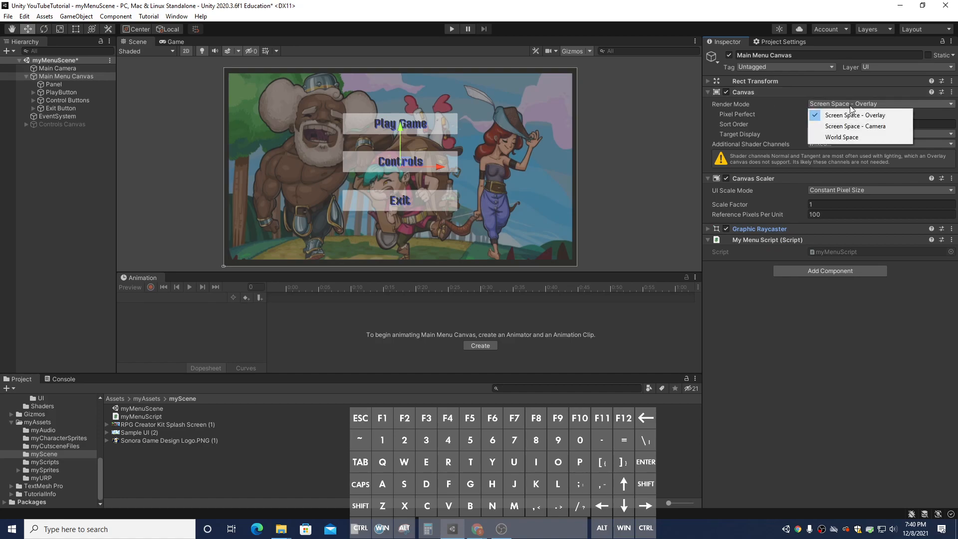
click(858, 134)
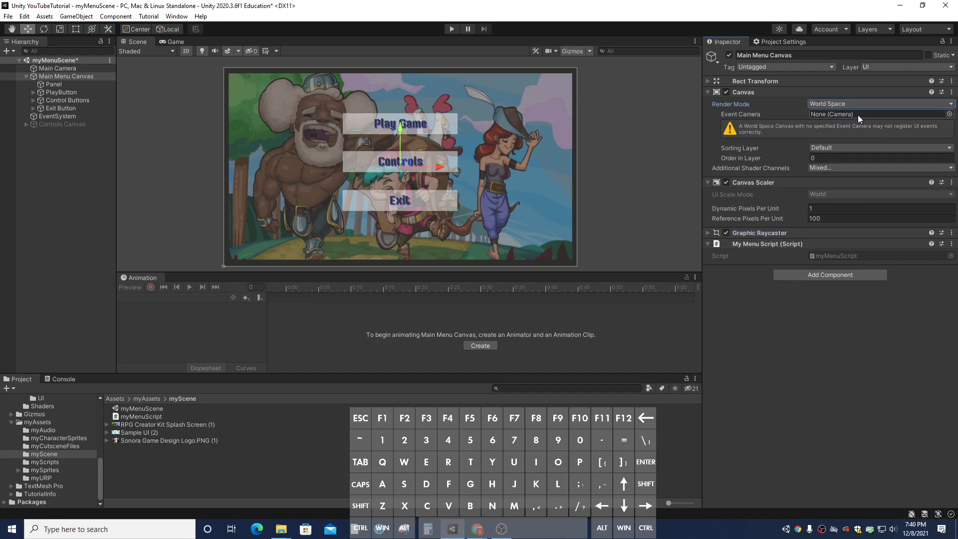
click(448, 29)
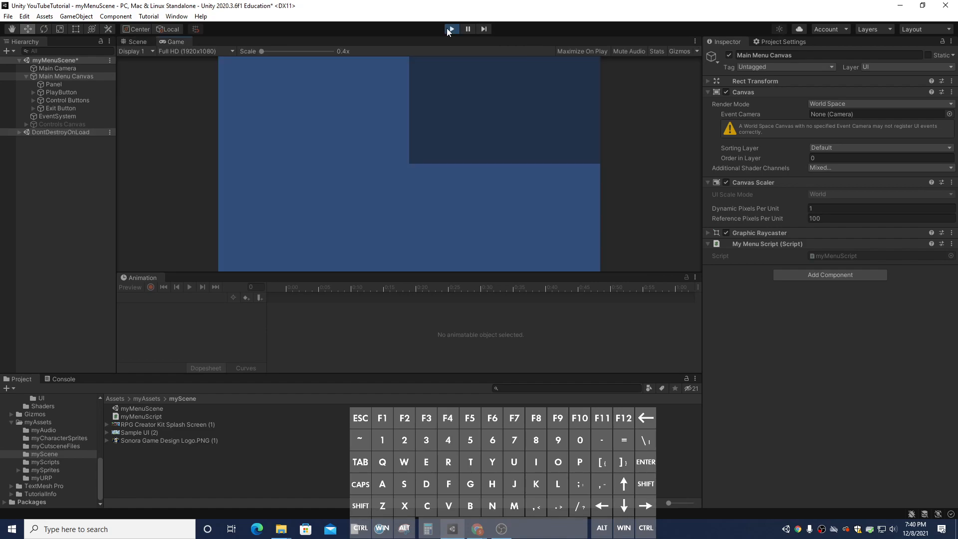
click(447, 28)
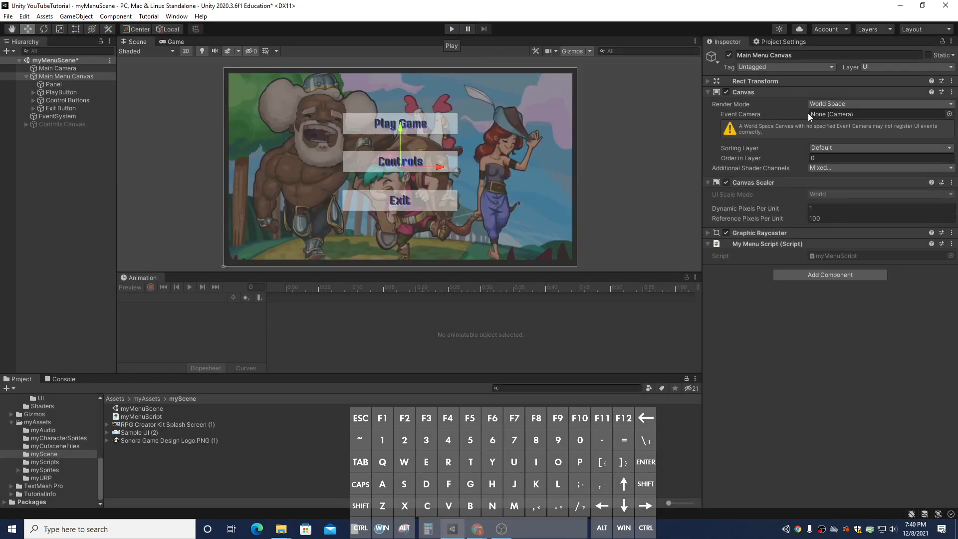
Set the Main Menu Canvas render mode to Screen Space - Camera, test it in play mode, and stop the run.
click(843, 104)
click(843, 114)
click(845, 104)
click(842, 124)
click(449, 30)
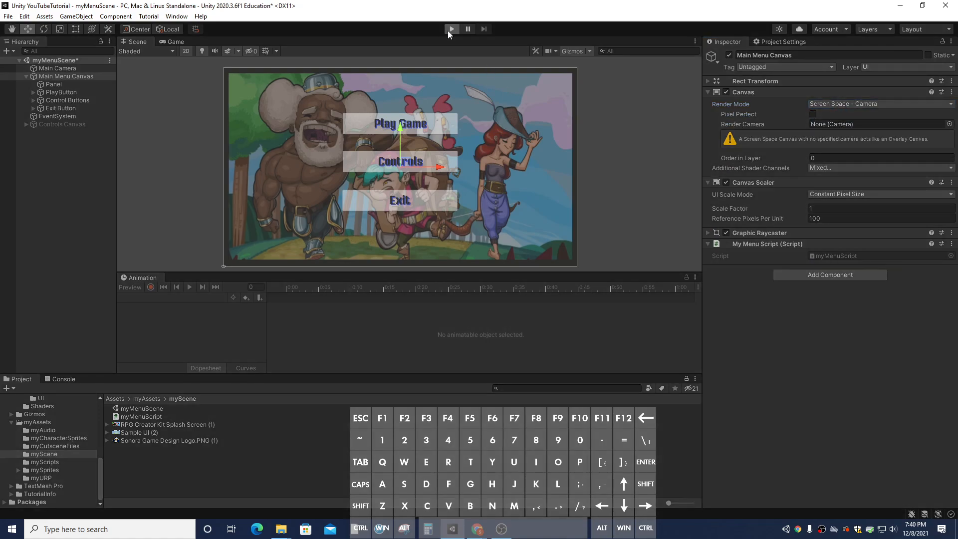
click(448, 31)
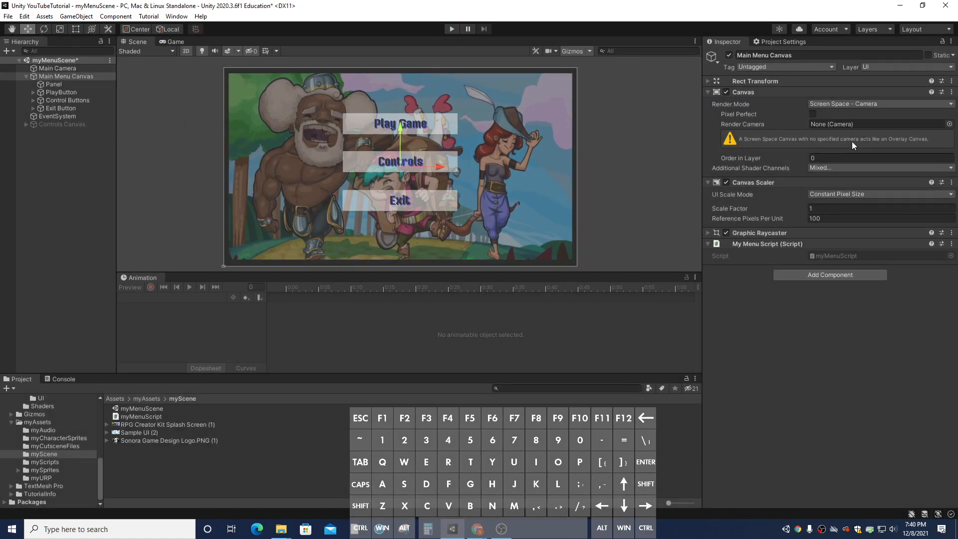
Try Additional Shader Channels set to Nothing on the Main Menu Canvas in play mode, and recheck the channel options.
click(849, 168)
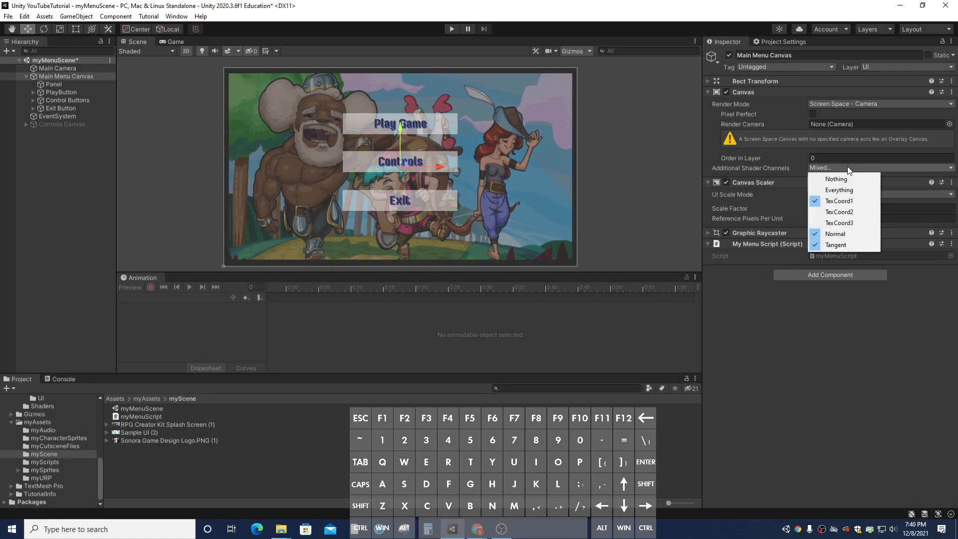
click(845, 178)
click(450, 29)
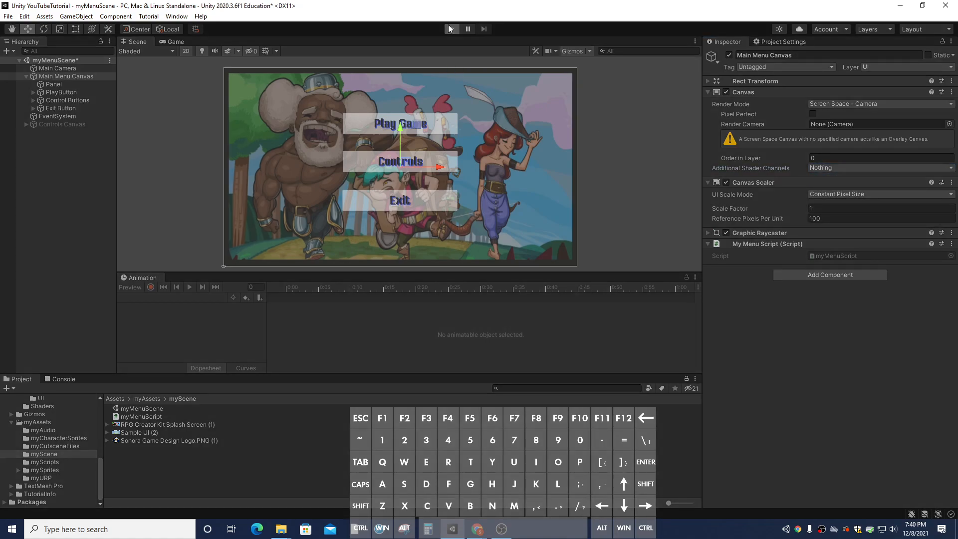
click(451, 29)
click(852, 168)
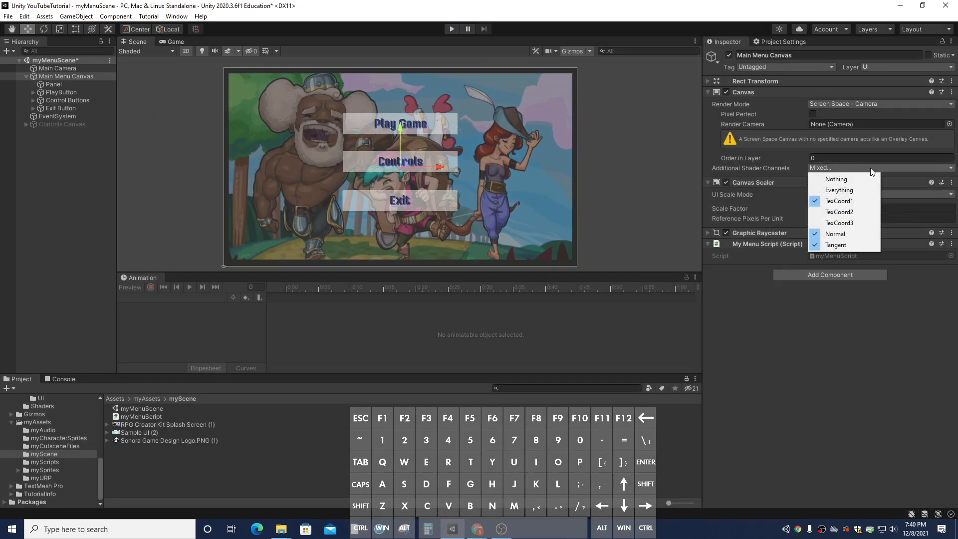
click(761, 166)
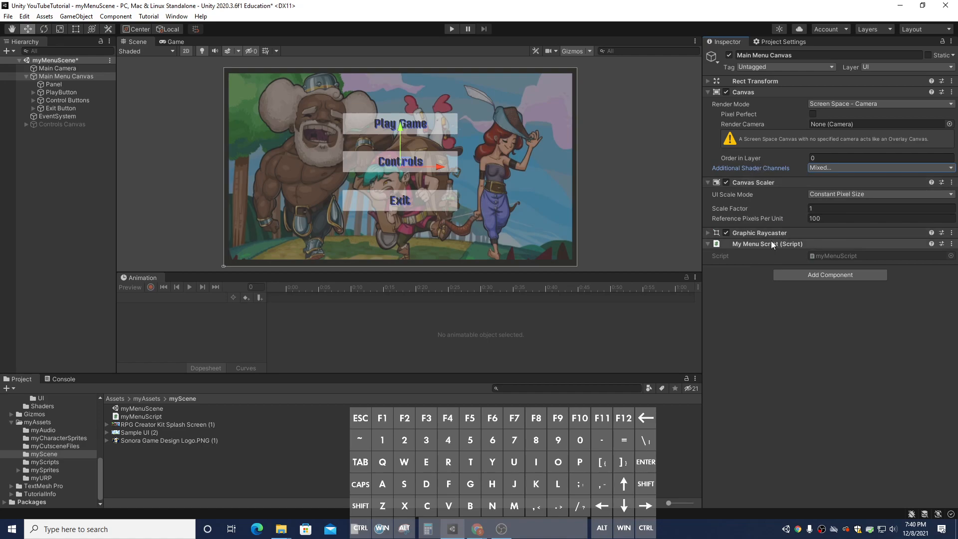
Examine the canvas's Graphic Raycaster and menu script, the Panel's default material, and the settings of the menu buttons.
click(707, 233)
click(708, 233)
click(708, 243)
click(707, 243)
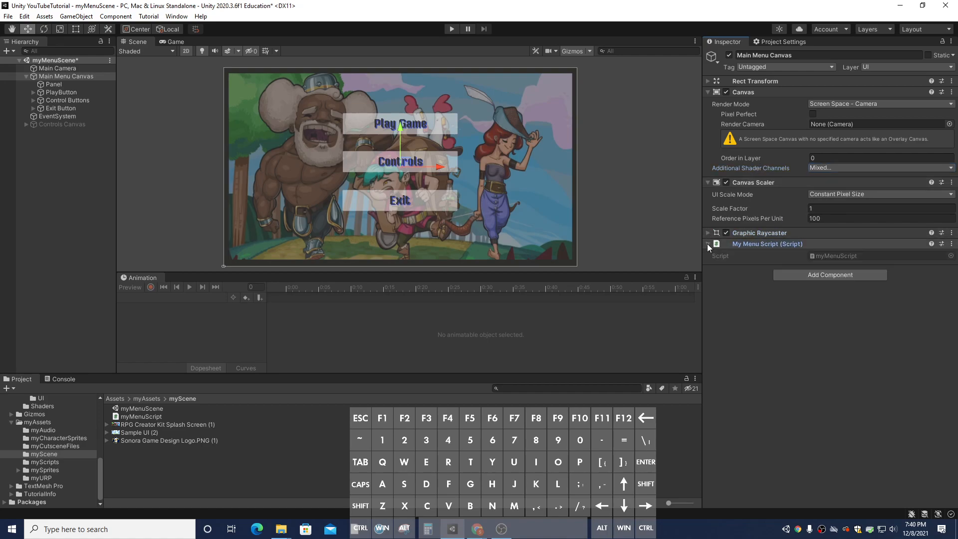
click(51, 84)
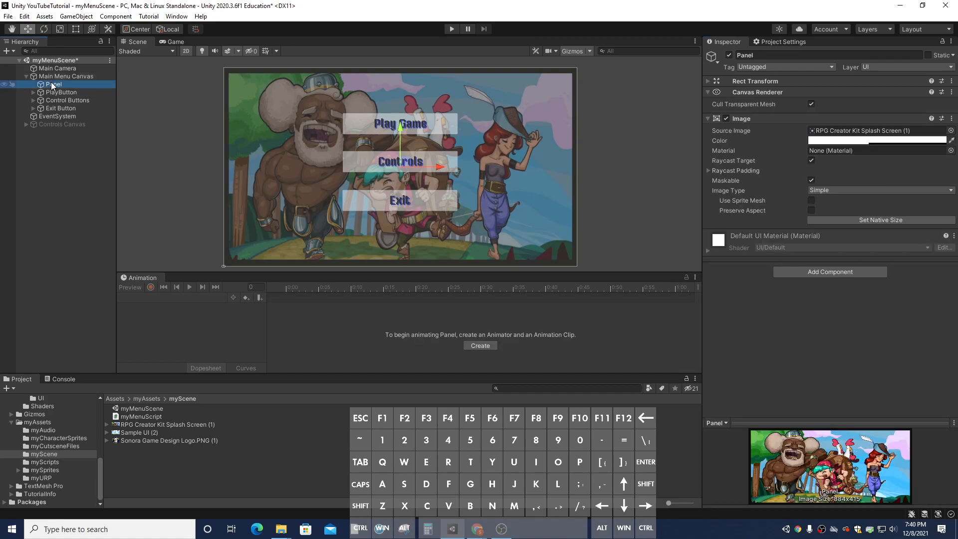
click(707, 251)
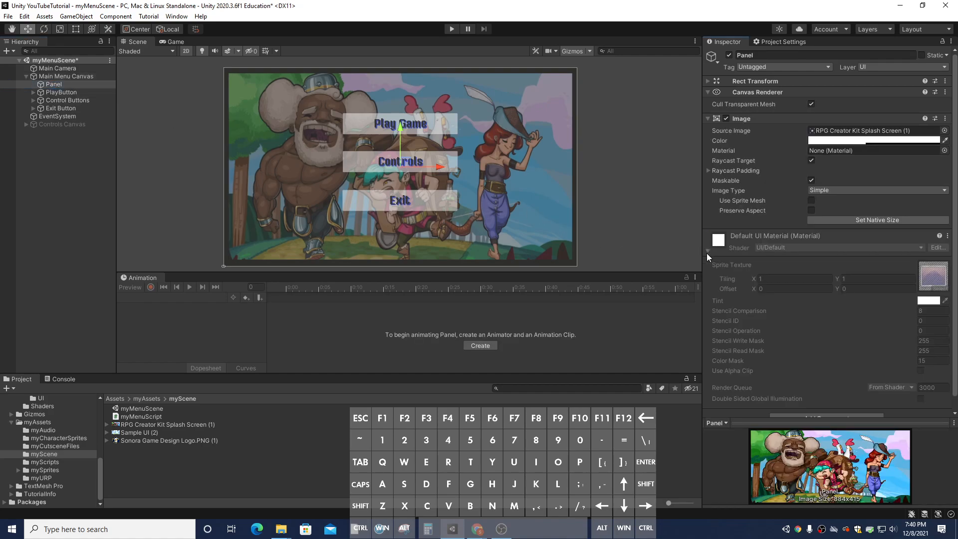
click(707, 253)
click(61, 93)
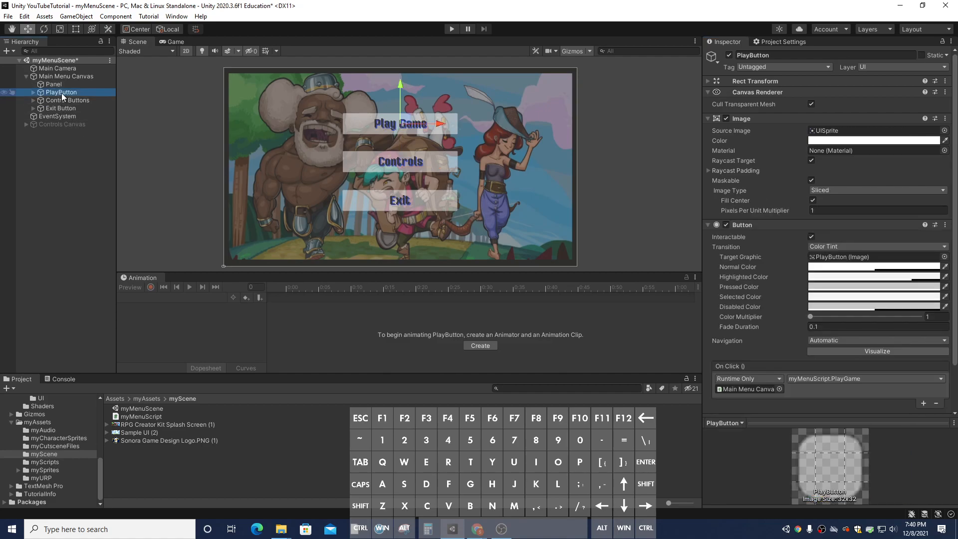
click(61, 104)
click(58, 86)
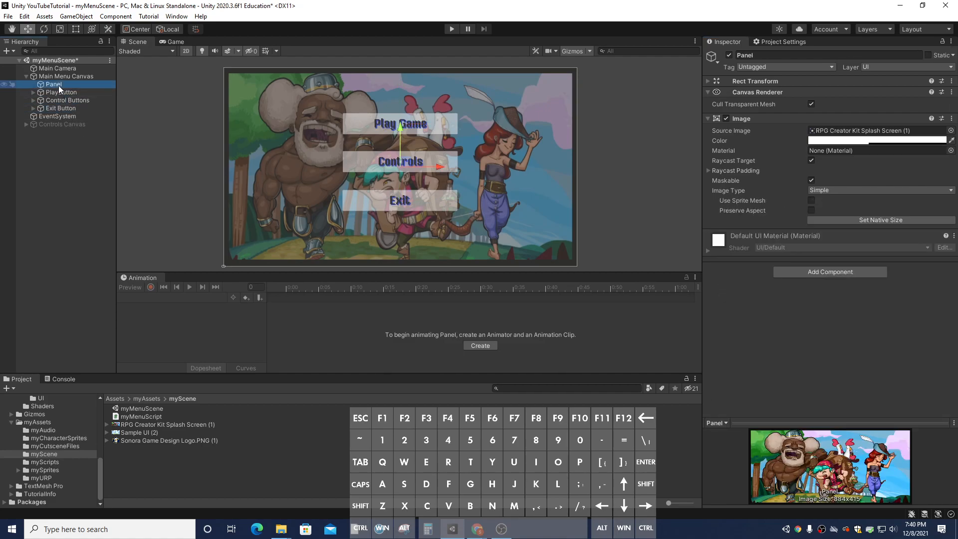
click(64, 77)
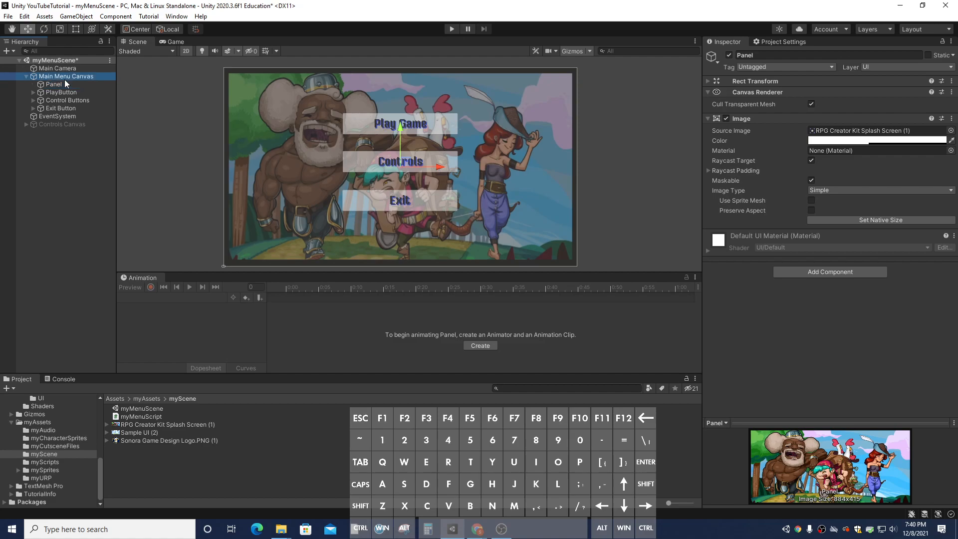
Set the Main Camera's background type to Solid Color with a background alpha of 0.
click(68, 68)
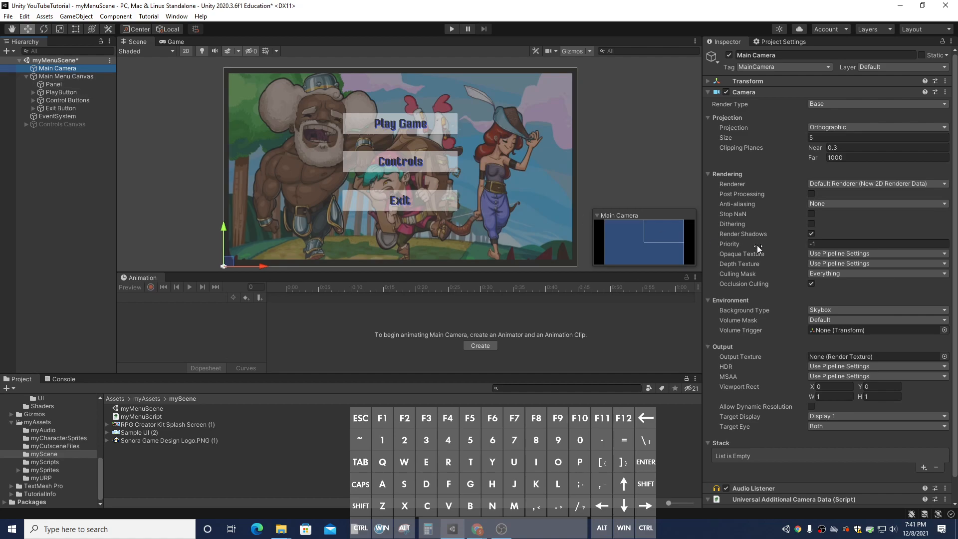
scroll(891, 257, down, 1)
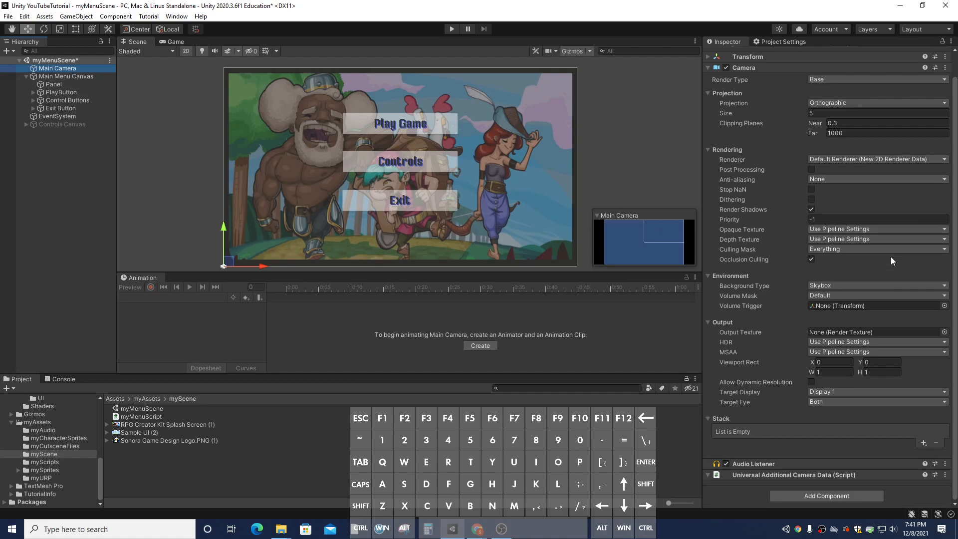
click(828, 285)
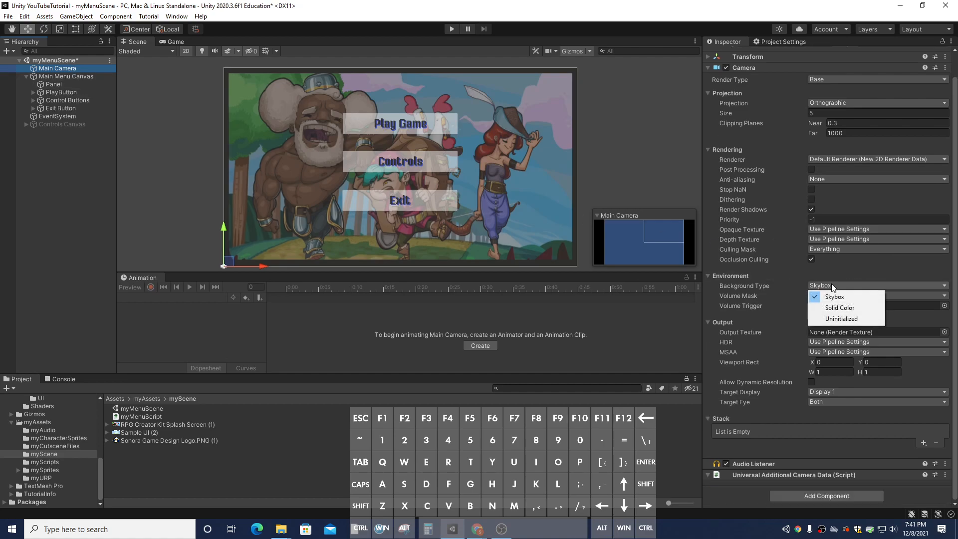
click(858, 306)
click(858, 297)
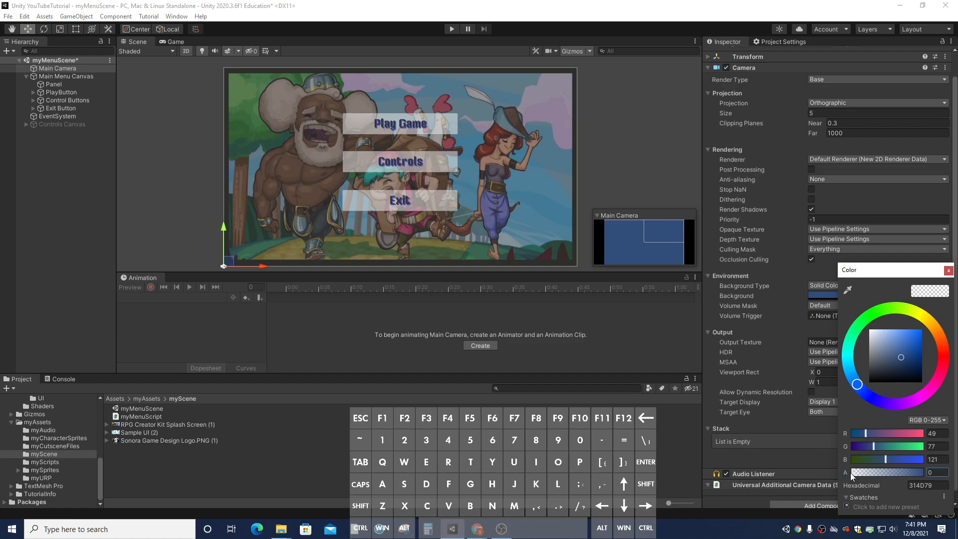
mouse_move(851, 472)
mouse_down()
mouse_move(931, 477)
mouse_move(849, 473)
mouse_up()
click(949, 271)
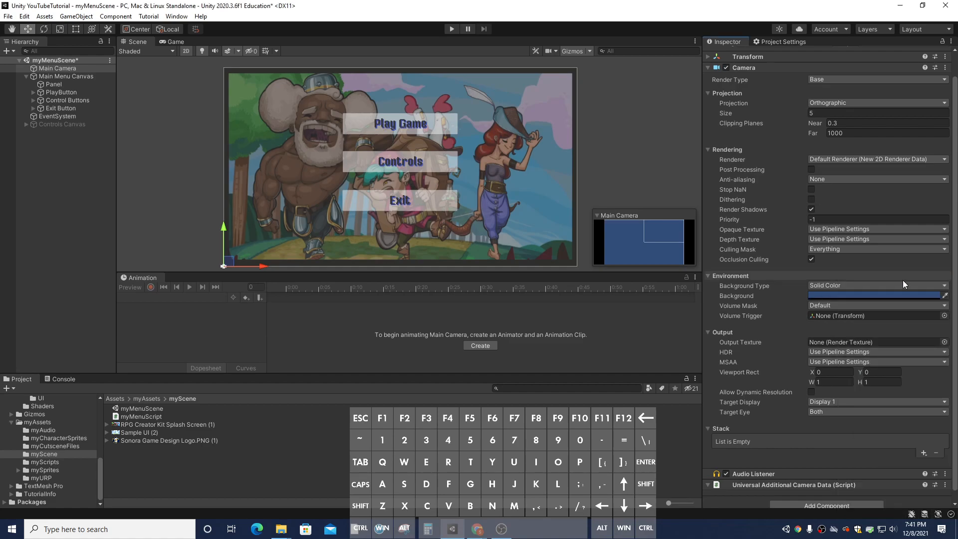
Try the Uninitialized background type on the Main Camera in play mode, and stop the run.
click(890, 285)
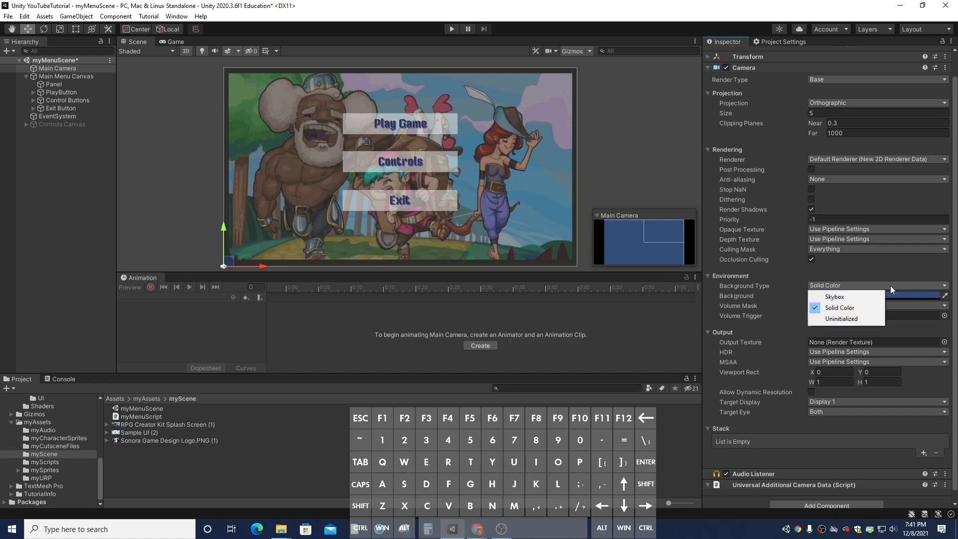
click(849, 319)
click(450, 29)
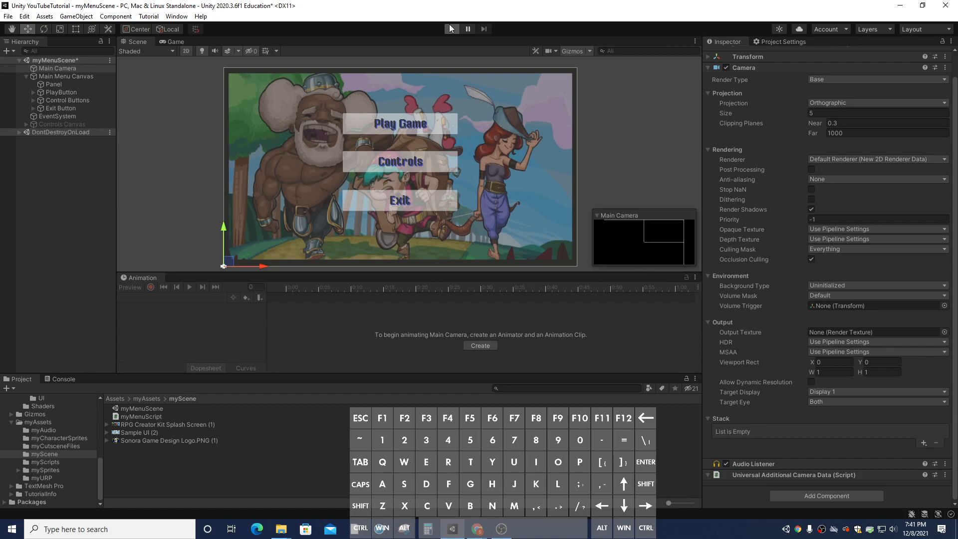
click(450, 29)
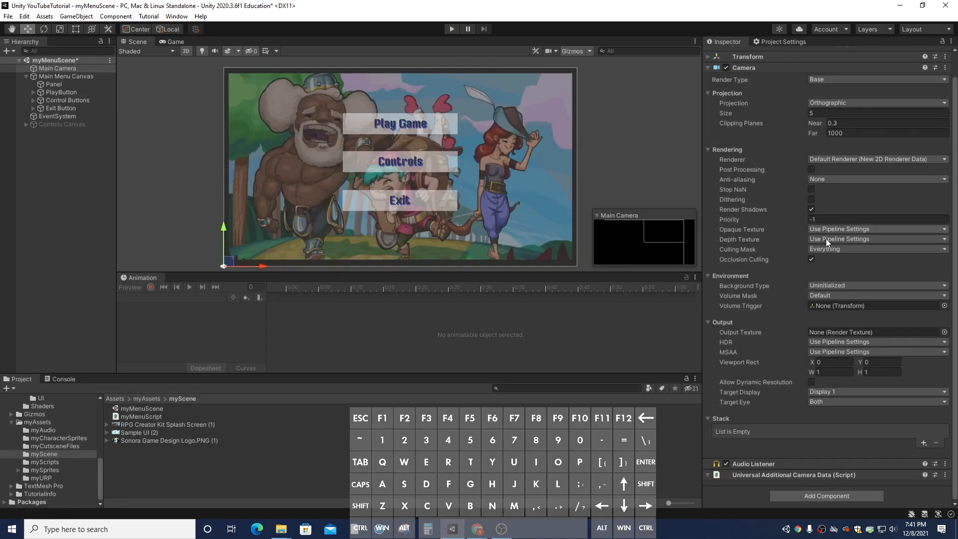
Switch the Main Camera's background type to Skybox and back to Solid Color, check its background color, and test in play mode.
click(860, 284)
click(857, 296)
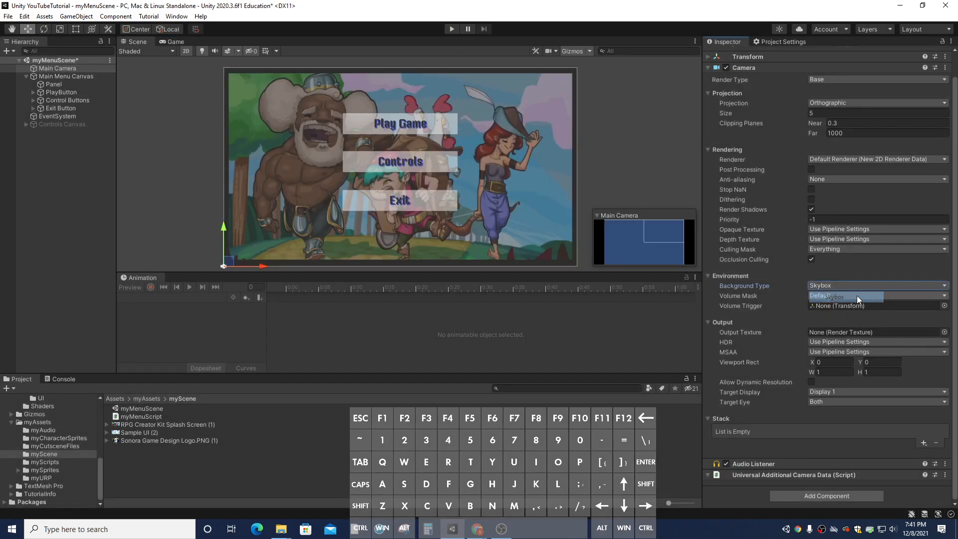
click(858, 286)
click(858, 308)
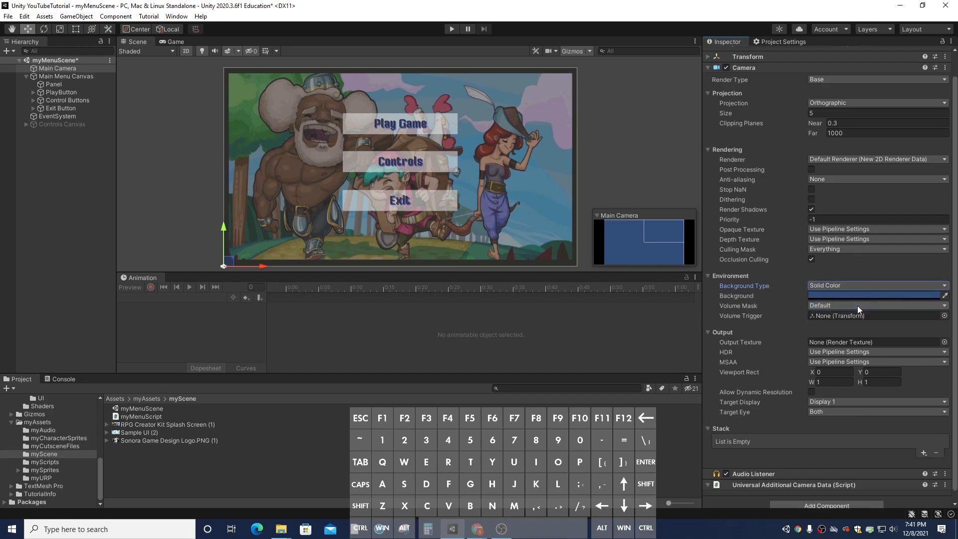
click(862, 295)
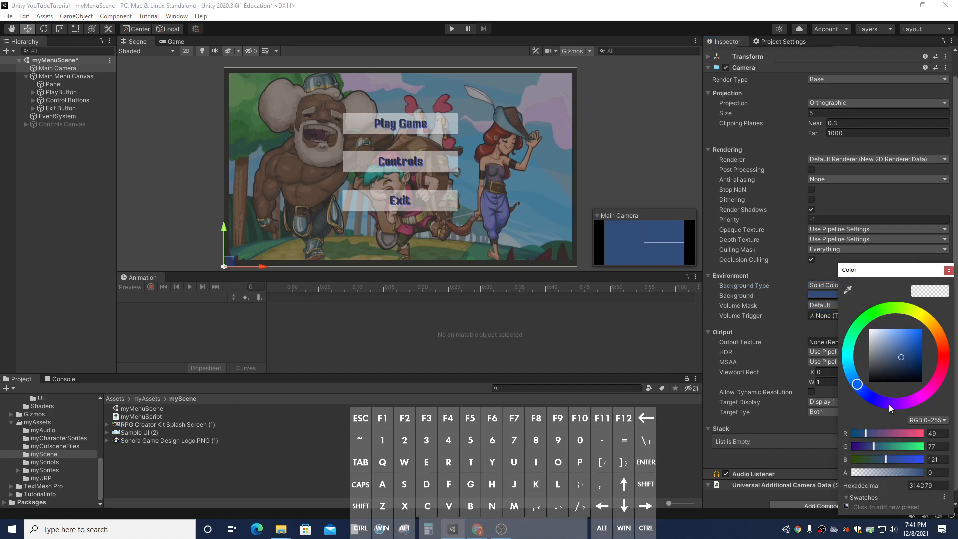
click(948, 270)
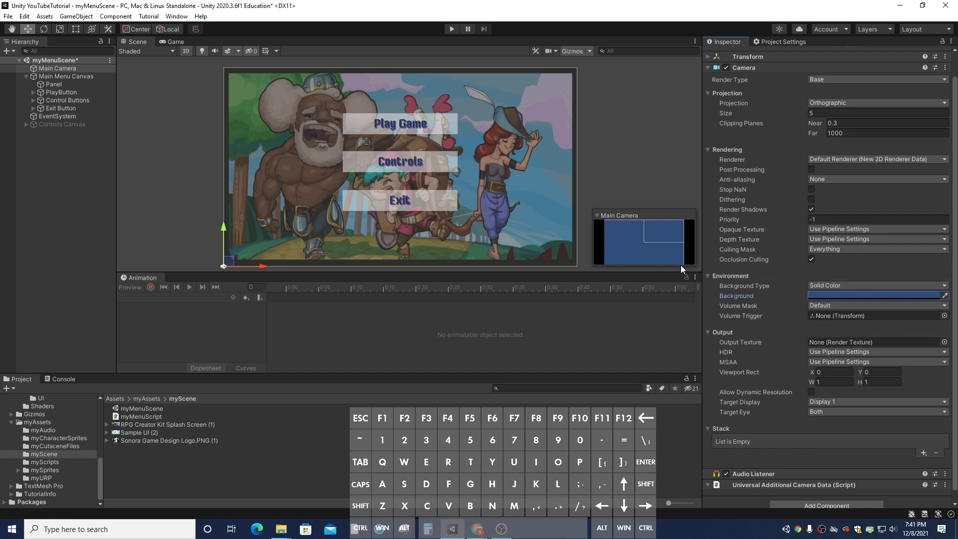
click(452, 28)
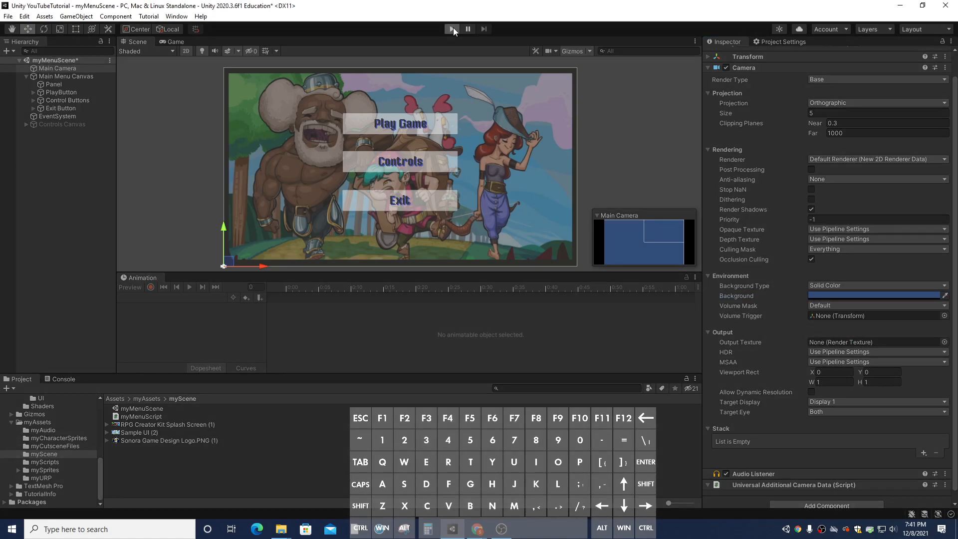
click(453, 28)
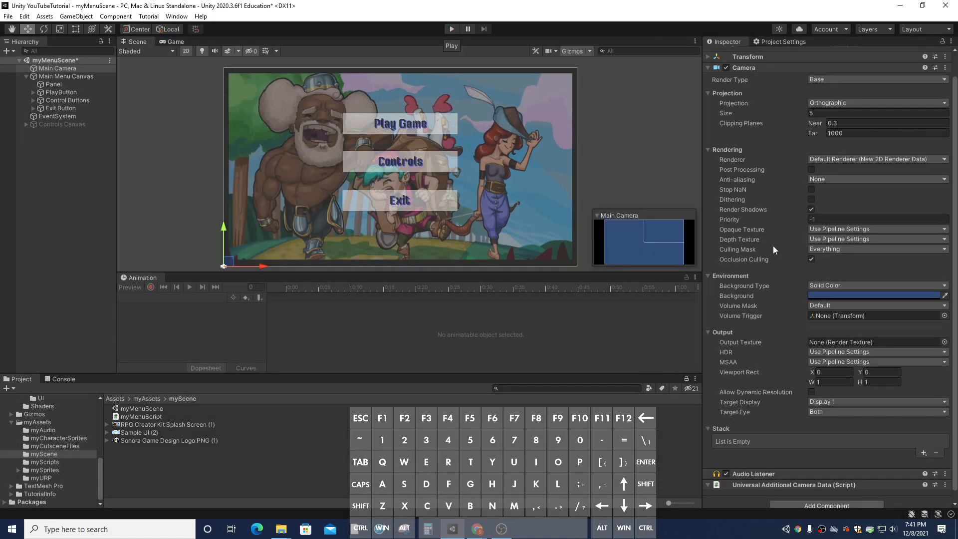
Set the Main Camera's background color alpha to 255, and test the menu in play mode.
click(842, 296)
drag(867, 472, 923, 473)
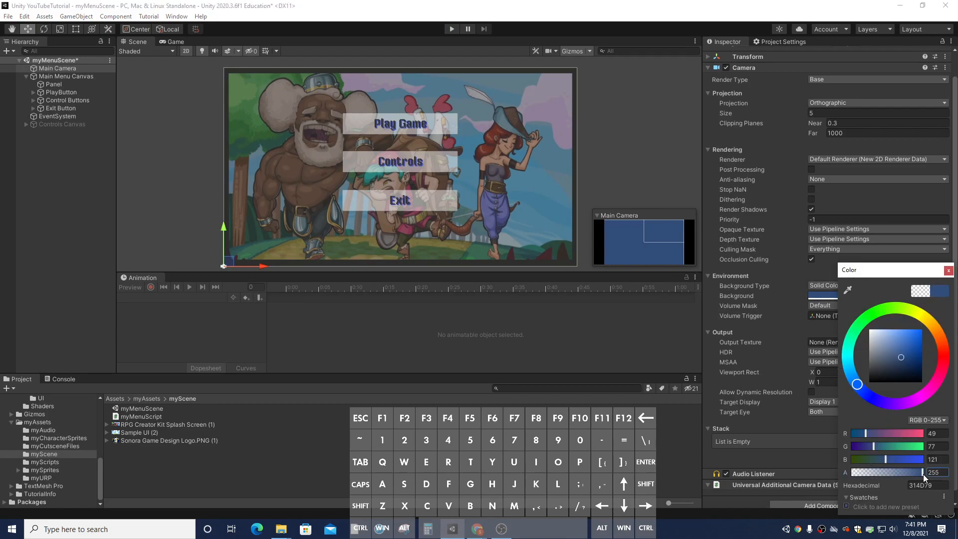
click(949, 271)
click(457, 29)
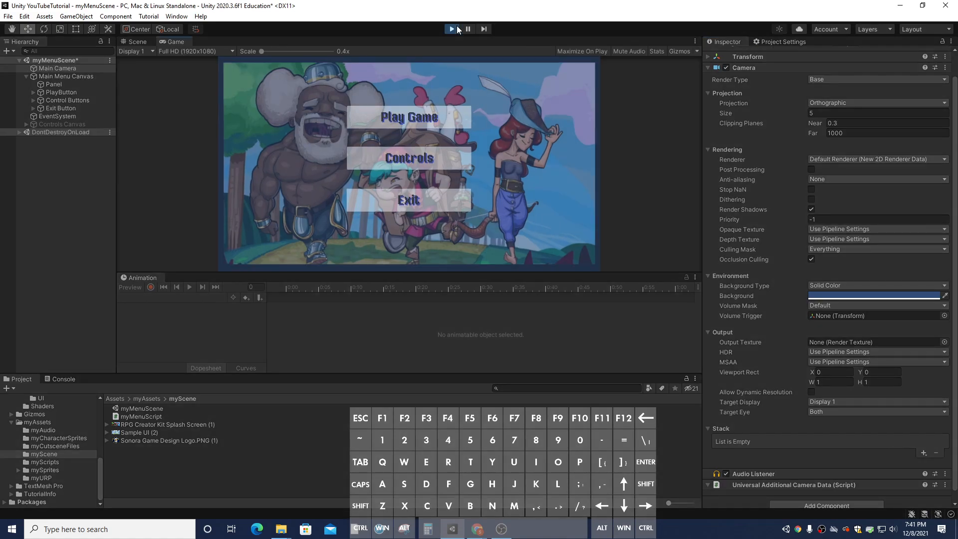
click(456, 27)
Set the Main Camera's Volume Mask to Nothing, run the scene to check the menu, and stop it.
click(843, 306)
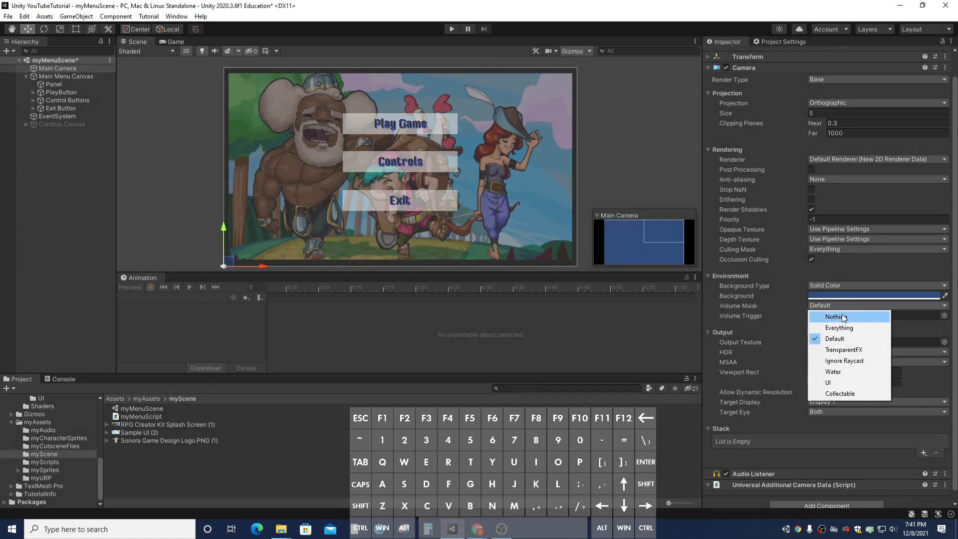
click(844, 316)
click(452, 30)
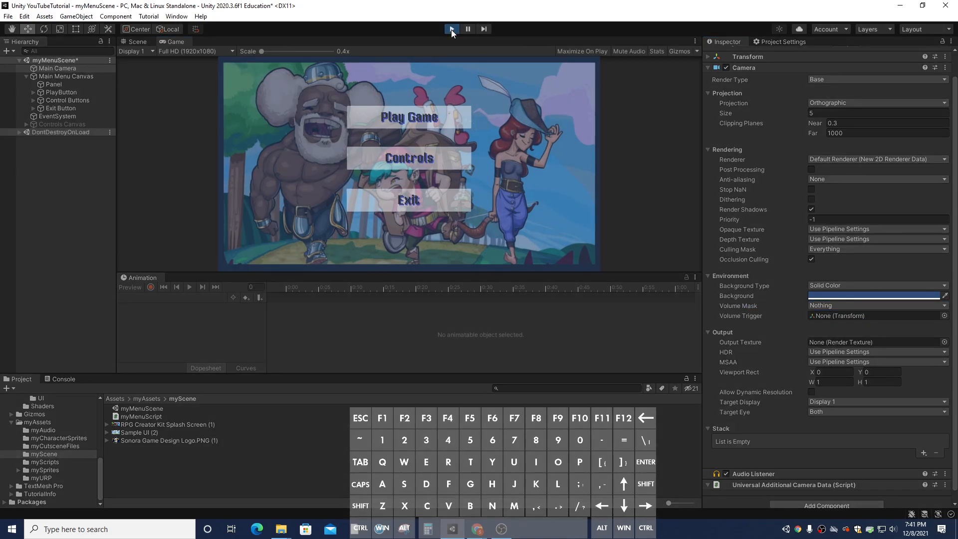
click(451, 29)
Try the Skybox background type on the Main Camera with Volume Mask at Nothing in play mode, and stop the run.
click(831, 285)
click(834, 297)
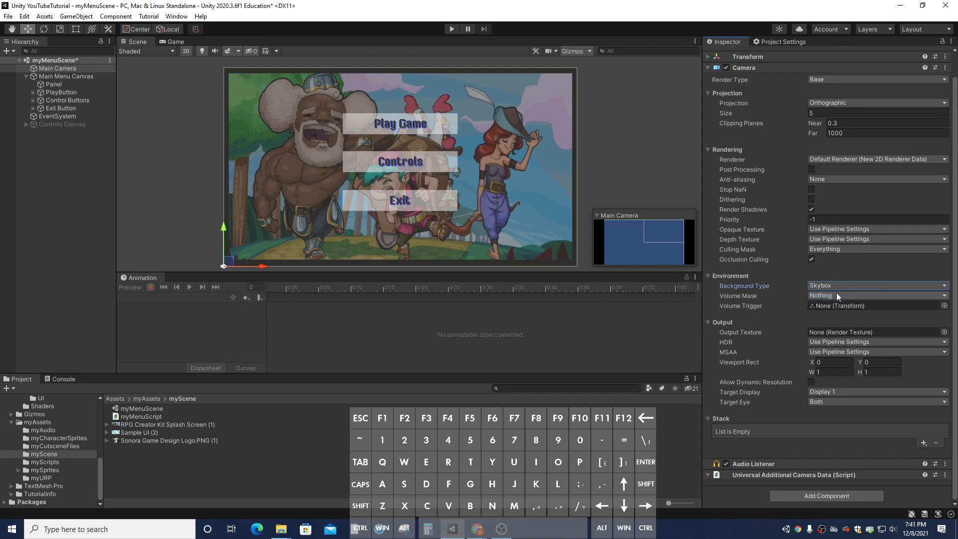
click(837, 296)
click(839, 306)
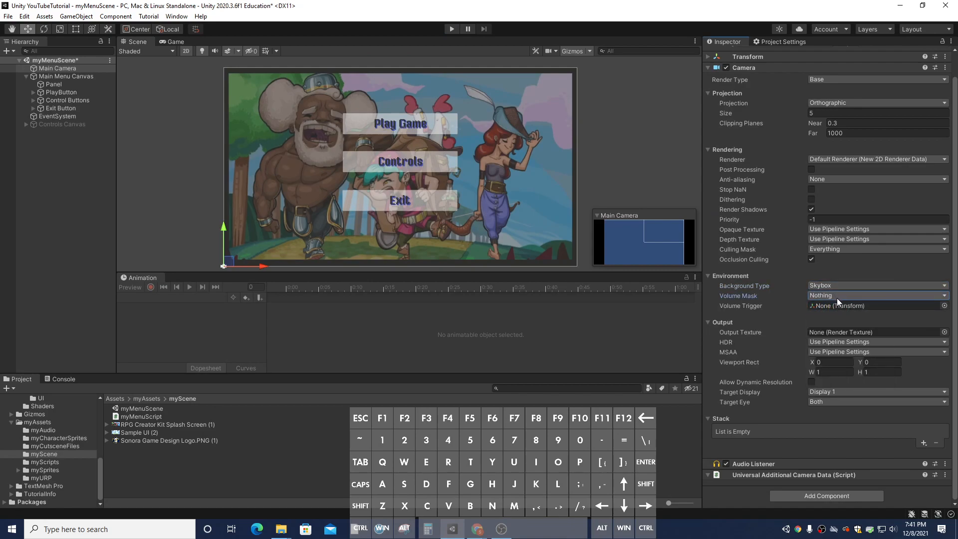
click(447, 29)
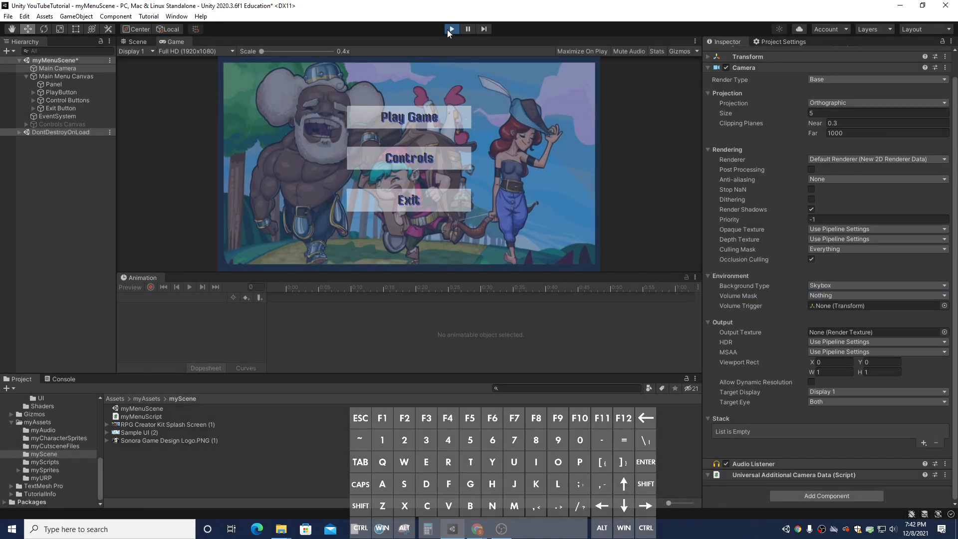
click(447, 29)
Set the Main Camera's background type to Uninitialized, run the scene to check the menu, and stop it.
click(825, 285)
click(848, 318)
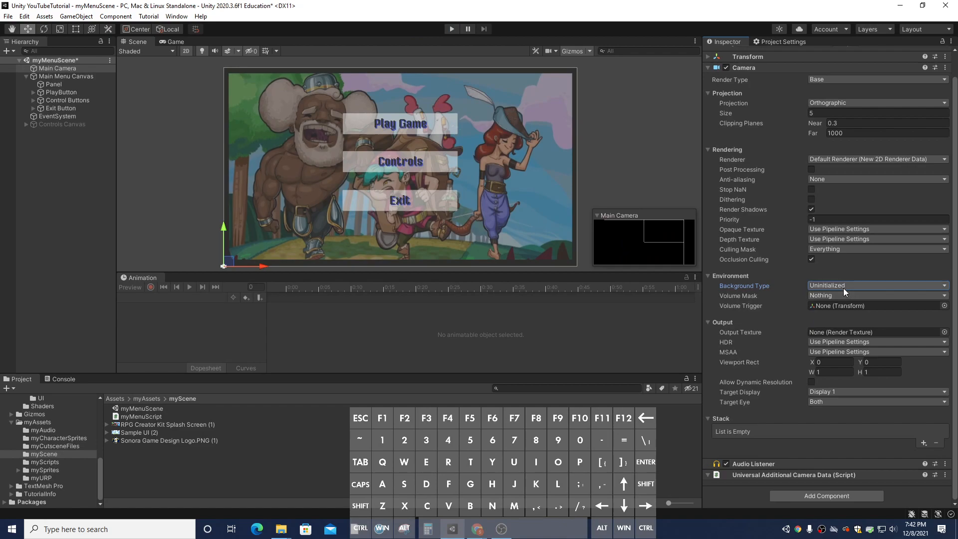
click(453, 27)
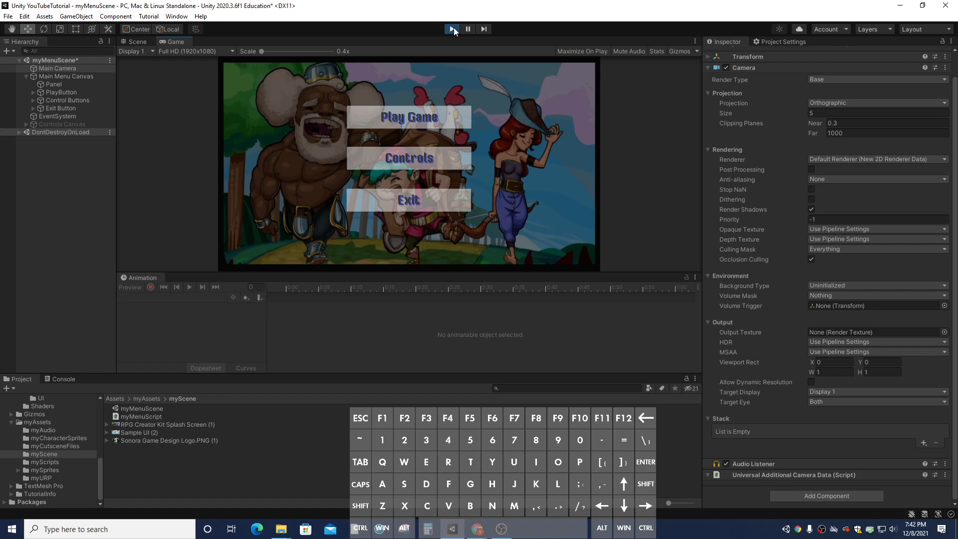
click(452, 29)
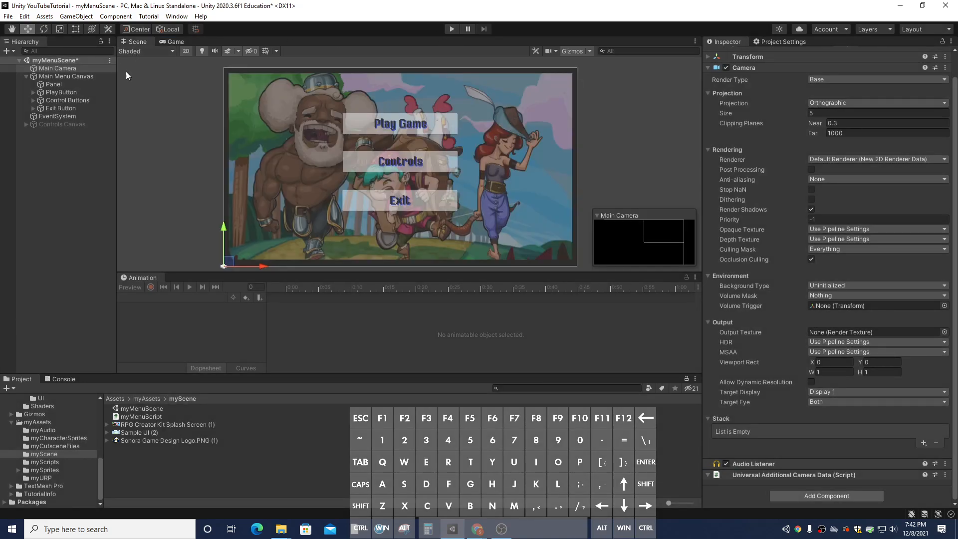